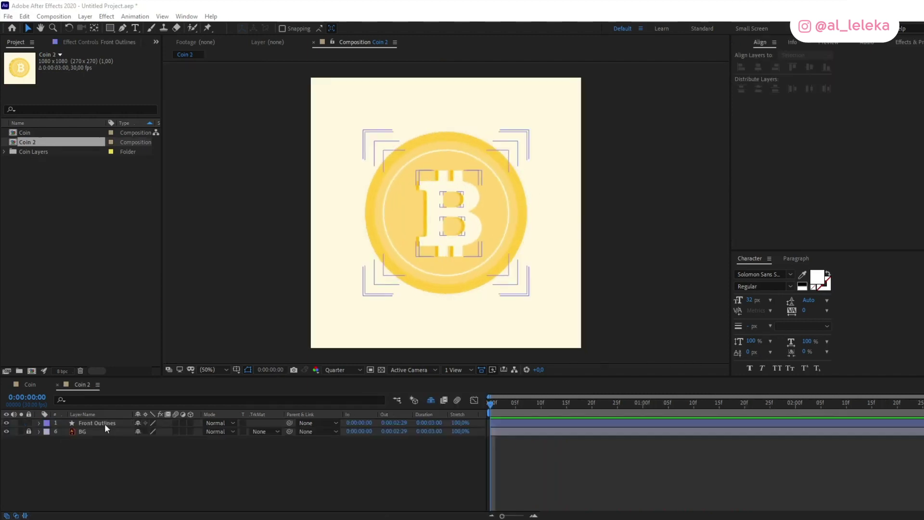
# Step: Make the Front Outlines layer 3D and switch the composition's renderer to CINEMA 4D
pyautogui.click(103, 422)
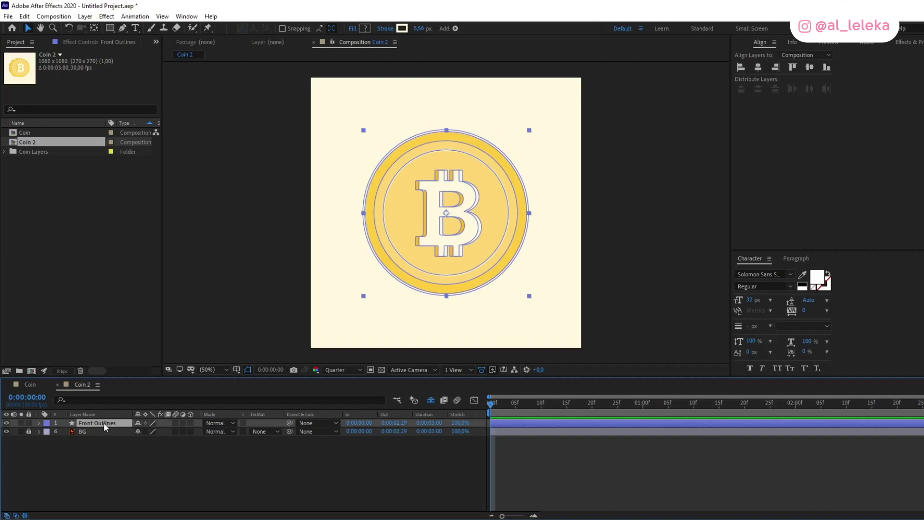
pyautogui.click(191, 422)
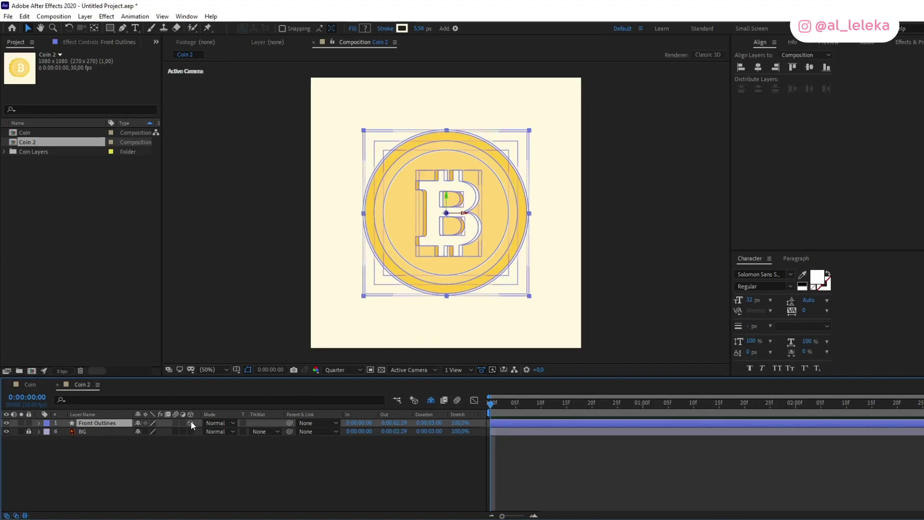
pyautogui.click(706, 54)
pyautogui.click(355, 197)
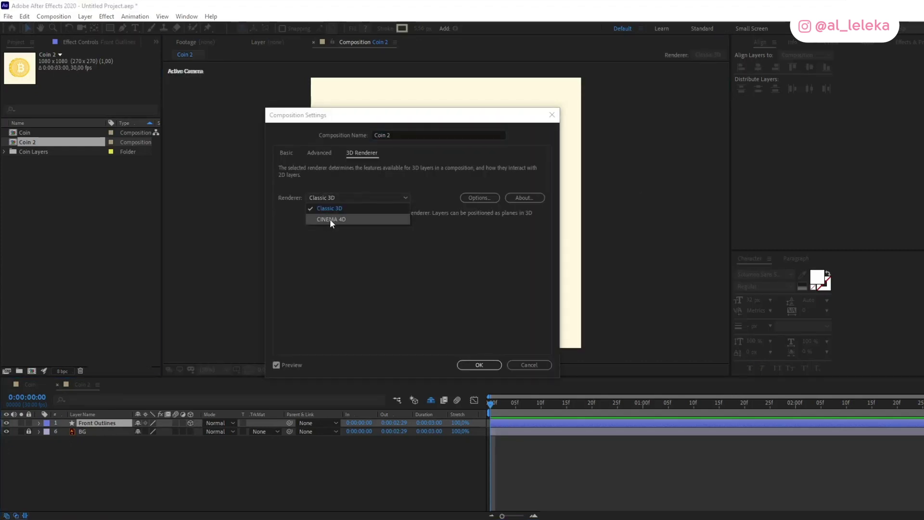
pyautogui.click(331, 218)
pyautogui.click(479, 365)
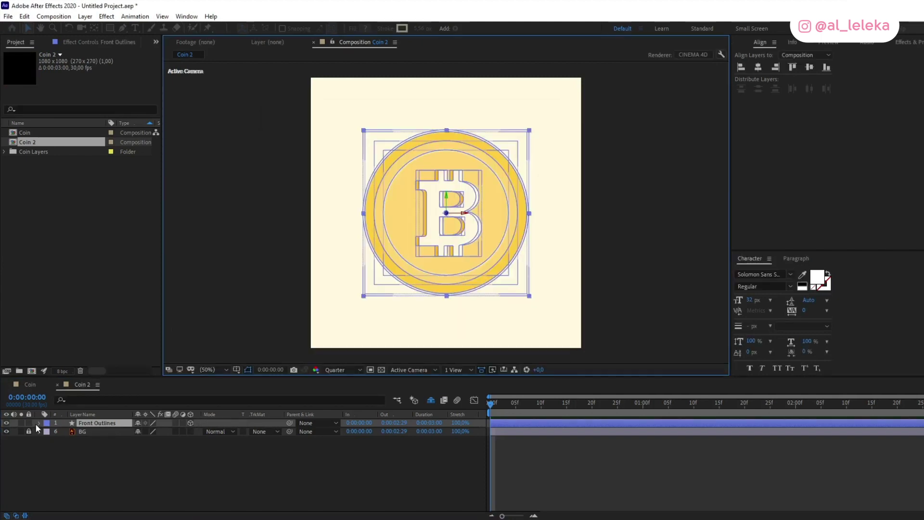
# Step: Raise the Extrusion Depth of the Front Outlines layer and rotate it about its Y axis
pyautogui.click(38, 423)
pyautogui.click(48, 450)
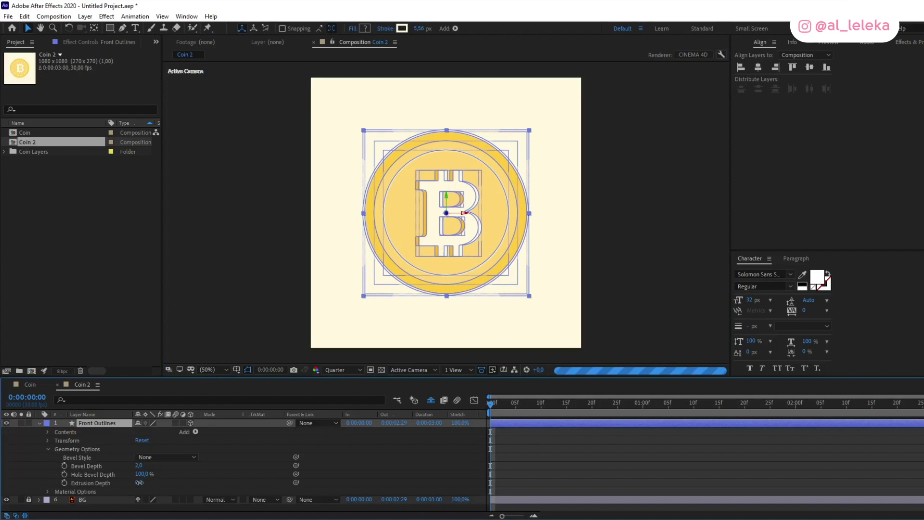
pyautogui.moveTo(139, 482); pyautogui.dragTo(162, 473)
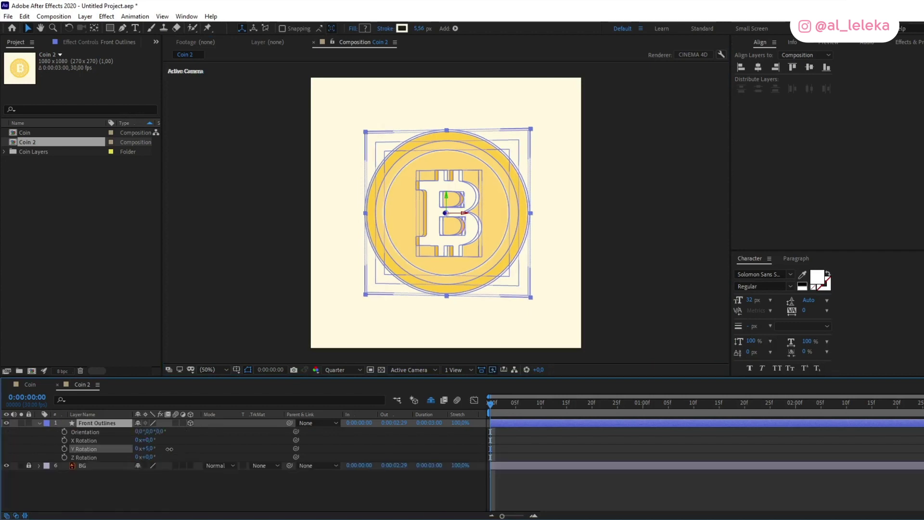
pyautogui.press('space')
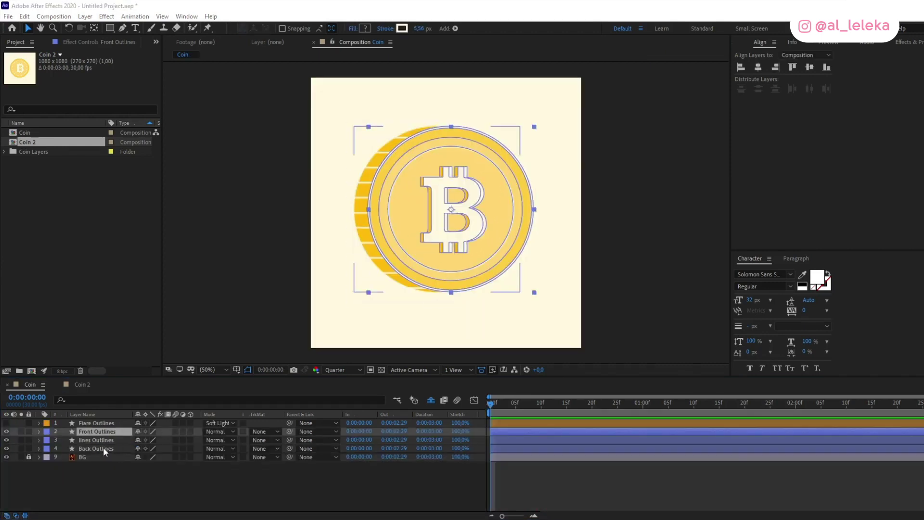
# Step: Examine the Front, lines and Back Outlines layers of the Coin composition by soloing them individually
pyautogui.click(103, 448)
pyautogui.click(96, 432)
pyautogui.keyDown('ctrl'); pyautogui.click(92, 440); pyautogui.keyUp('ctrl')
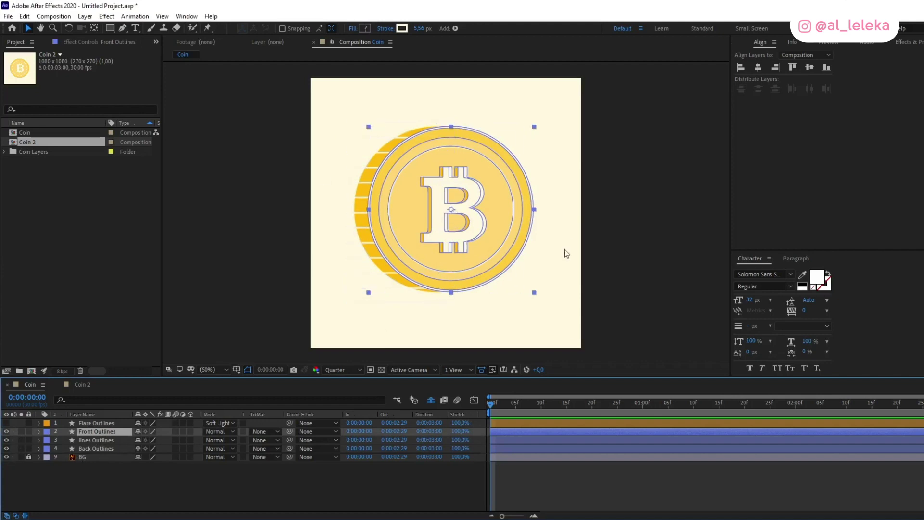
pyautogui.click(22, 431)
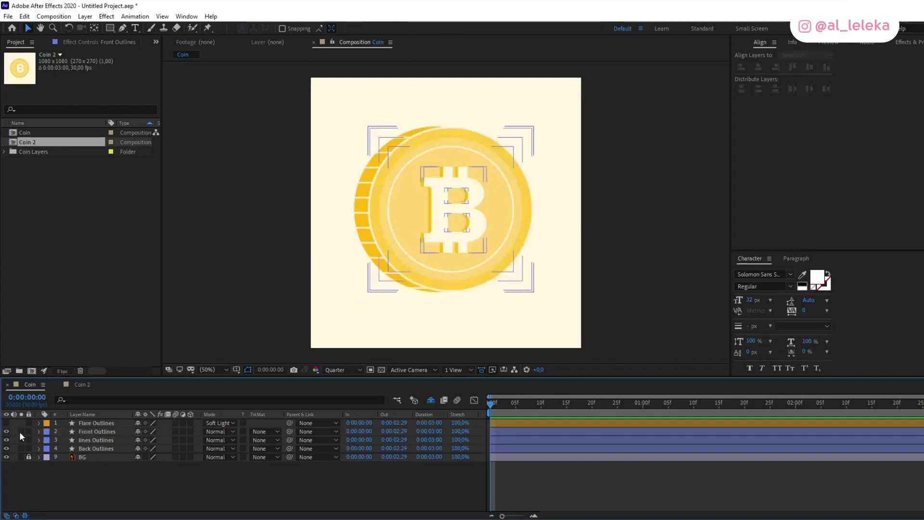
pyautogui.click(32, 439)
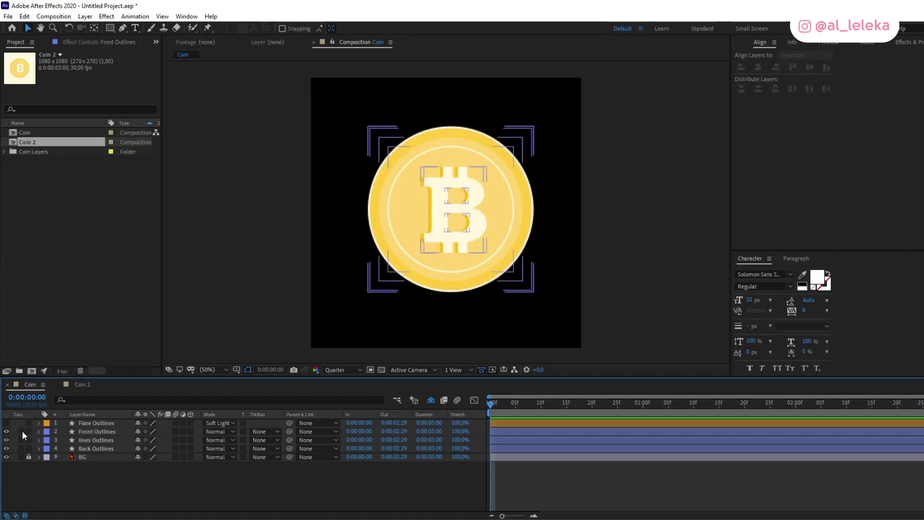
pyautogui.moveTo(22, 431); pyautogui.dragTo(22, 440)
pyautogui.click(82, 440)
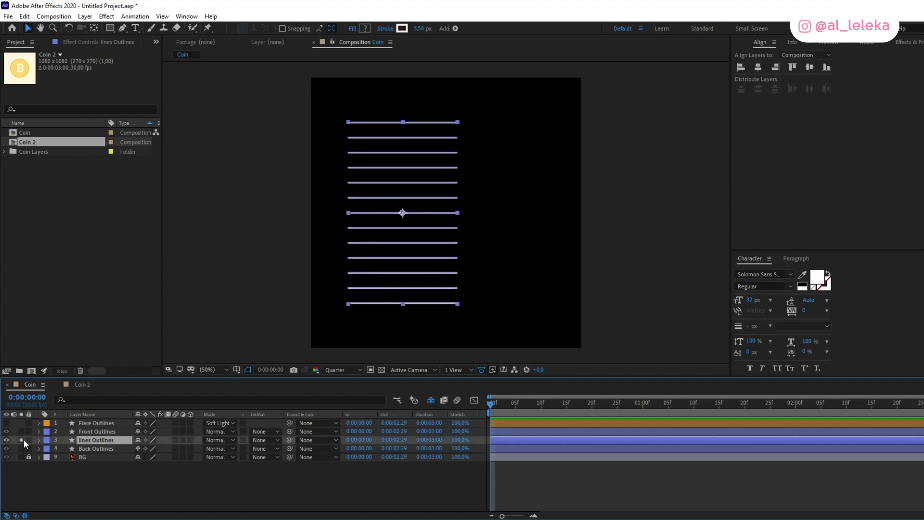
pyautogui.click(21, 448)
pyautogui.click(91, 449)
pyautogui.click(21, 440)
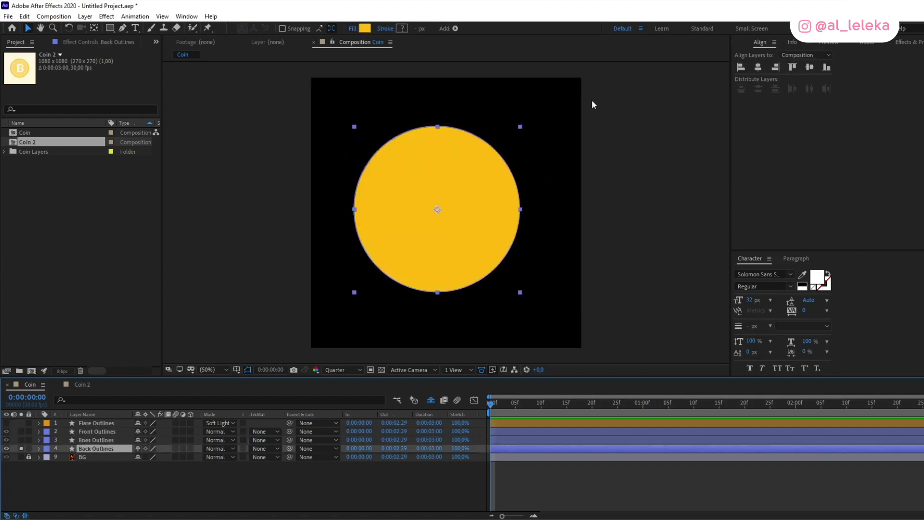
pyautogui.click(21, 448)
# Step: Enable Scale and Position keyframing for the Front Outlines layer at 0:00:00:00
pyautogui.click(94, 431)
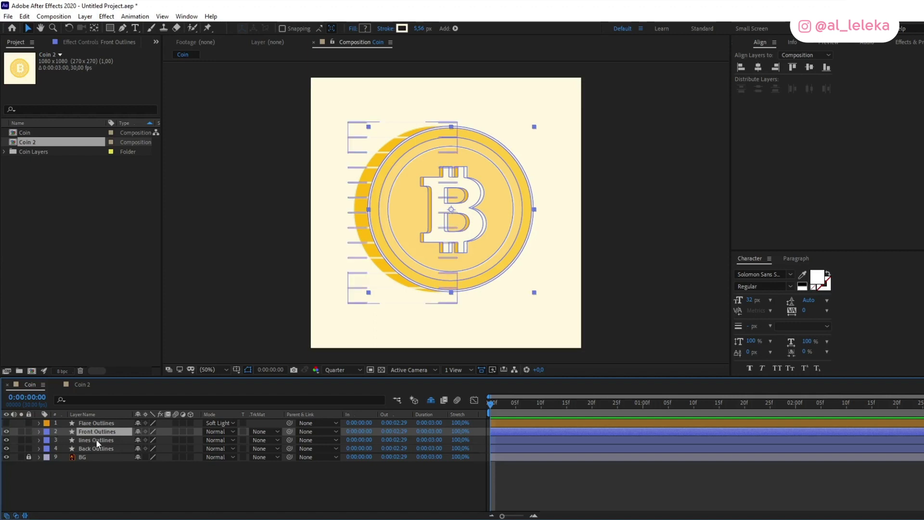
pyautogui.press('s')
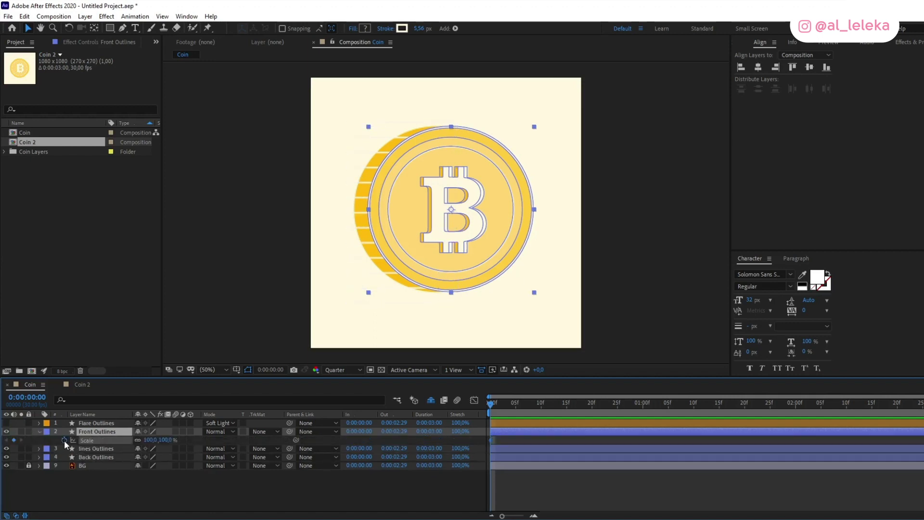
pyautogui.hotkey('shift', 'p')
pyautogui.click(64, 440)
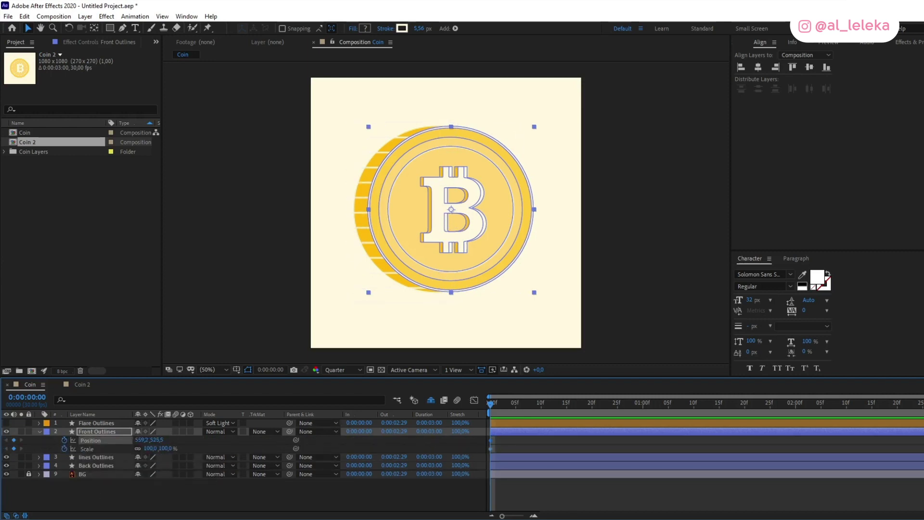
# Step: Add Position and Scale keyframes to the Front Outlines layer at 0:00:00:10
pyautogui.click(24, 515)
pyautogui.click(422, 407)
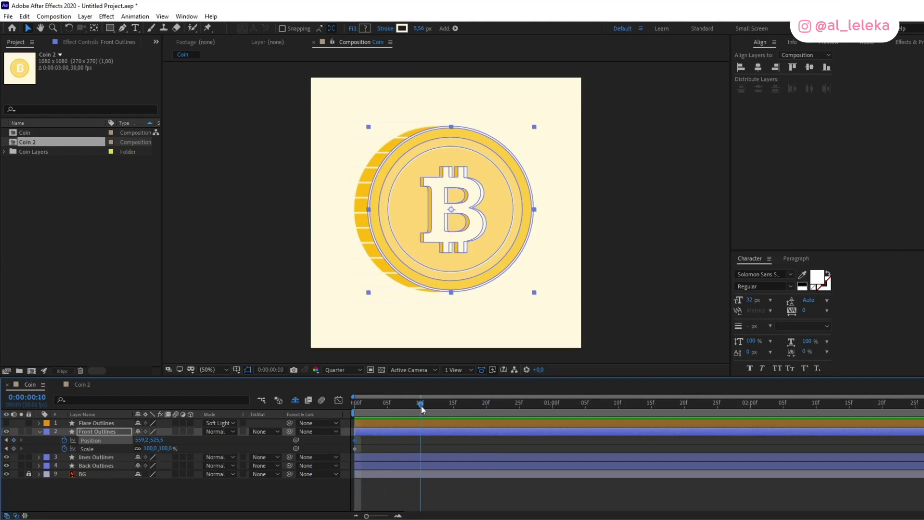
pyautogui.click(13, 440)
pyautogui.click(13, 449)
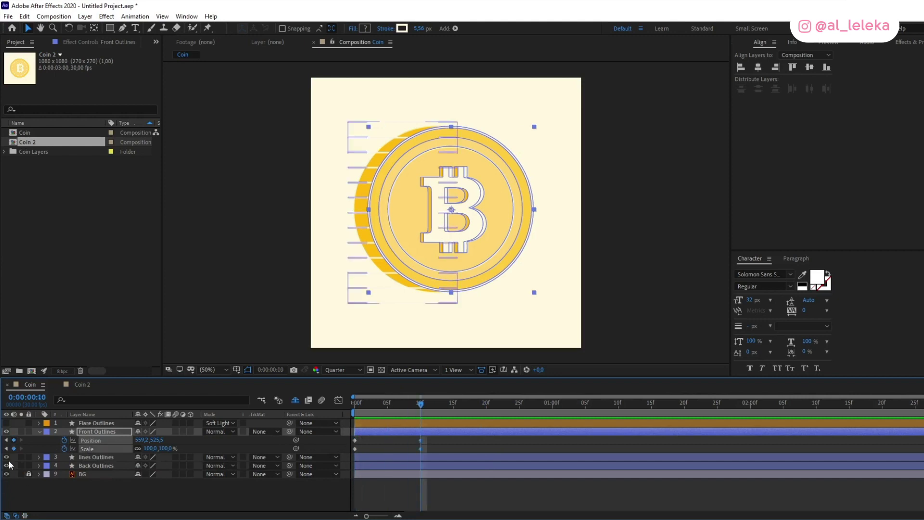
# Step: Show the rulers and place a vertical guide through the anchor point of the Front Outlines layer
pyautogui.click(191, 448)
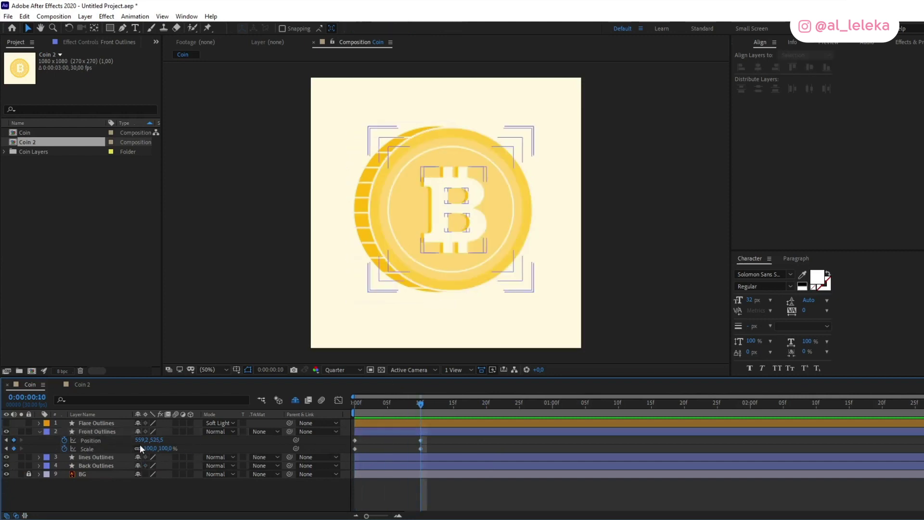
pyautogui.click(236, 370)
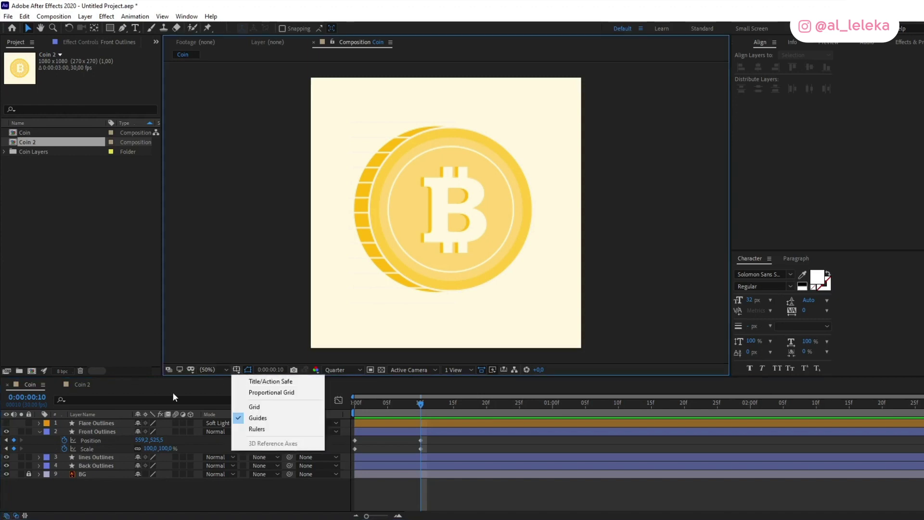
pyautogui.click(82, 432)
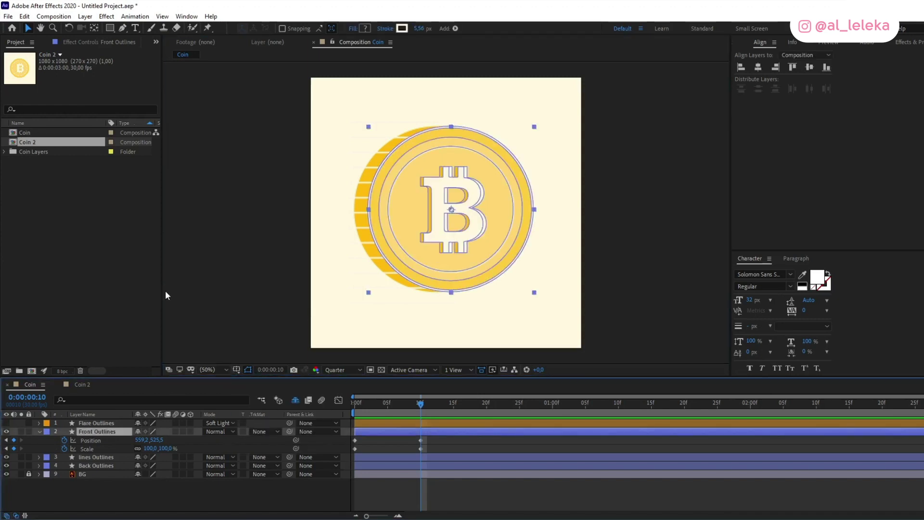
pyautogui.hotkey('ctrl', 't')
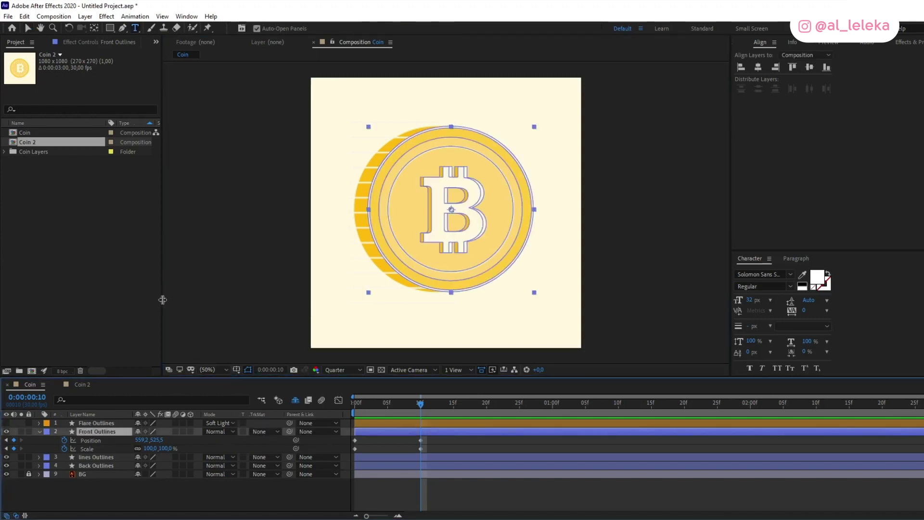
pyautogui.hotkey('ctrl', 'r')
pyautogui.moveTo(167, 300); pyautogui.dragTo(455, 289)
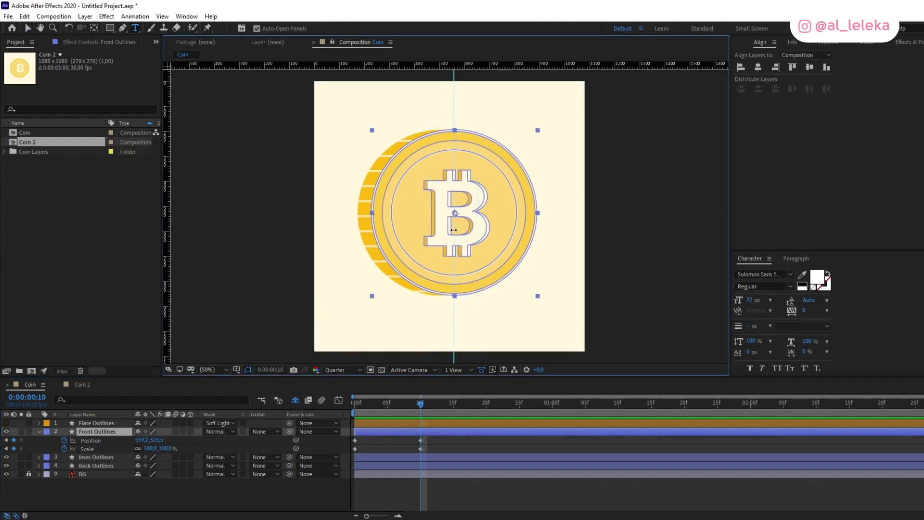
pyautogui.scroll(2, 457, 235)
pyautogui.scroll(2, 459, 235)
pyautogui.press('v')
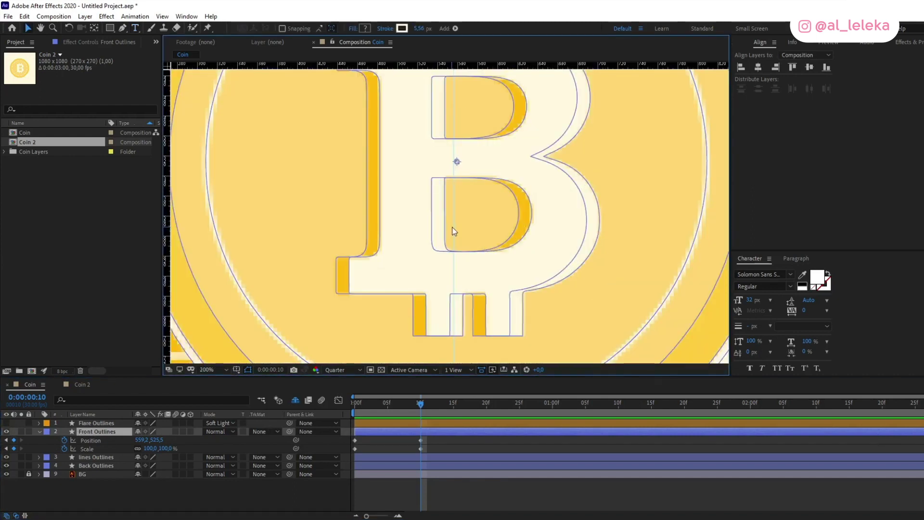
pyautogui.moveTo(461, 226); pyautogui.dragTo(457, 223)
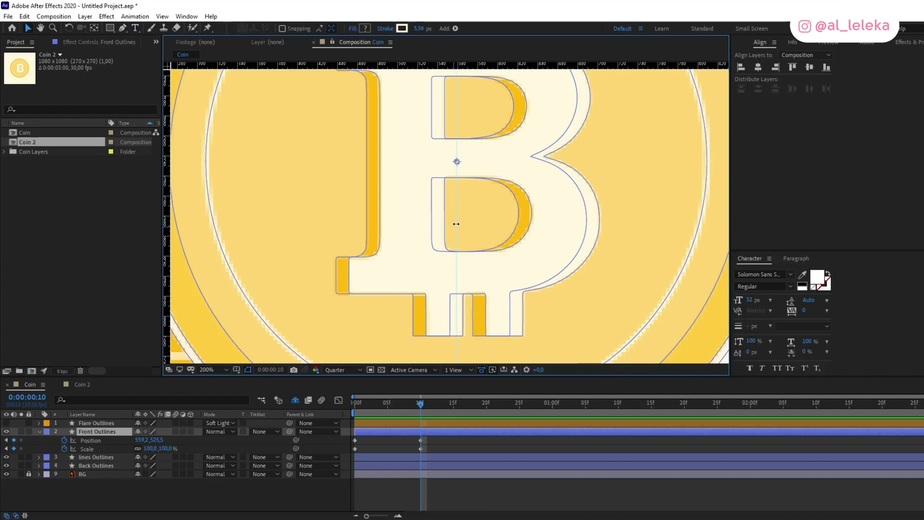
# Step: At 0:00:00:10, unlink the Front Outlines scale, set its horizontal scale to 0%, and shift the layer slightly along X
pyautogui.click(181, 450)
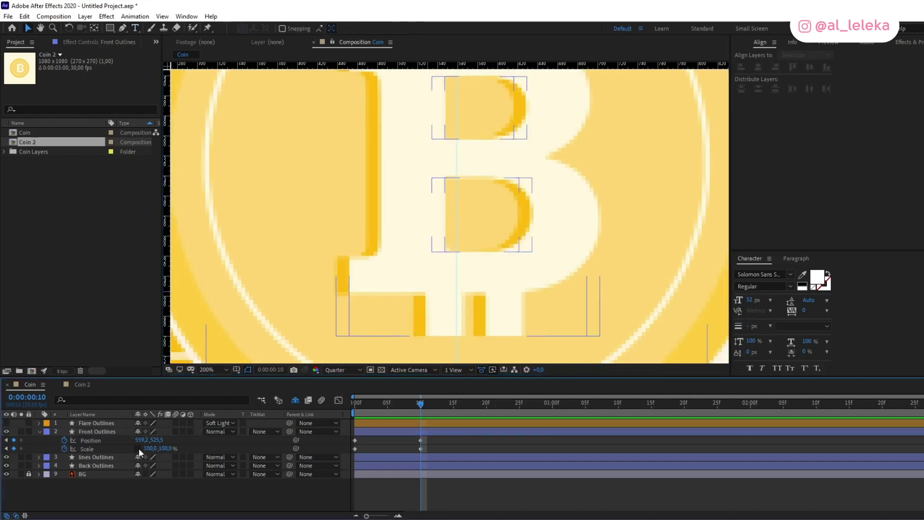
pyautogui.click(138, 448)
pyautogui.moveTo(146, 449); pyautogui.dragTo(113, 448)
pyautogui.click(149, 448)
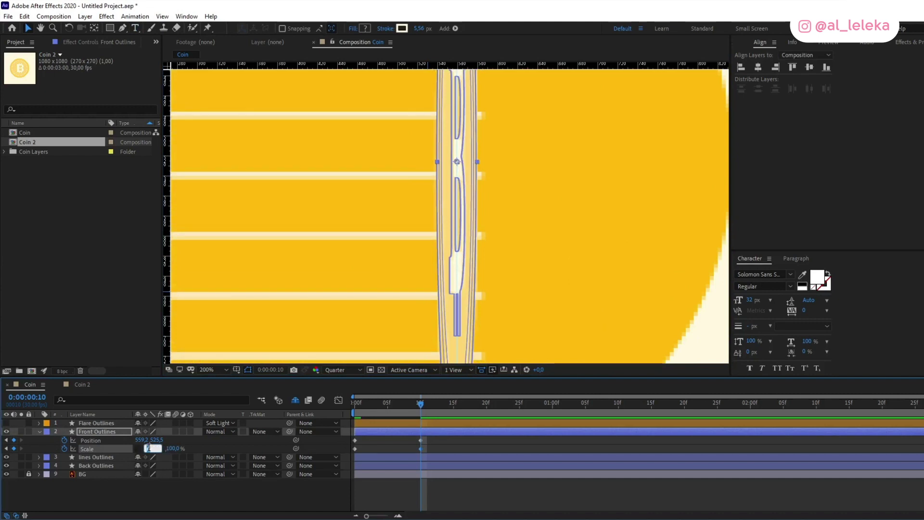
pyautogui.press('Return')
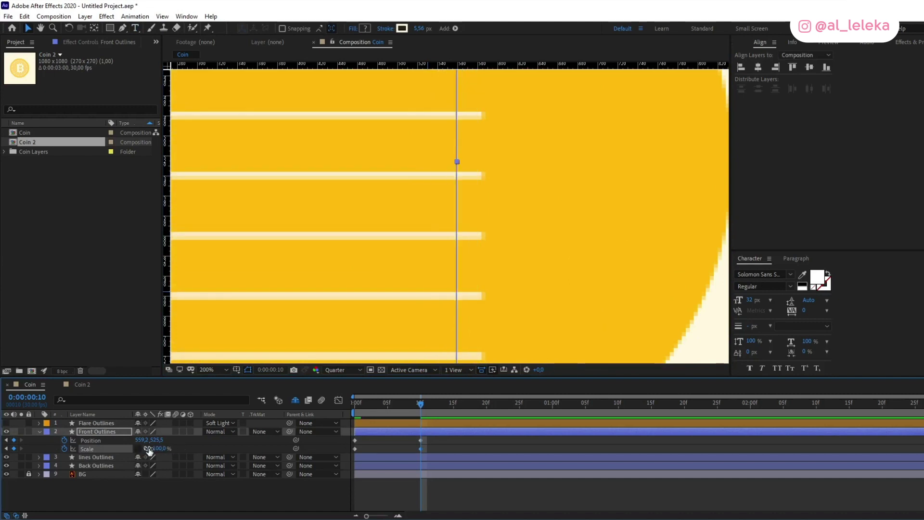
pyautogui.scroll(-1, 431, 260)
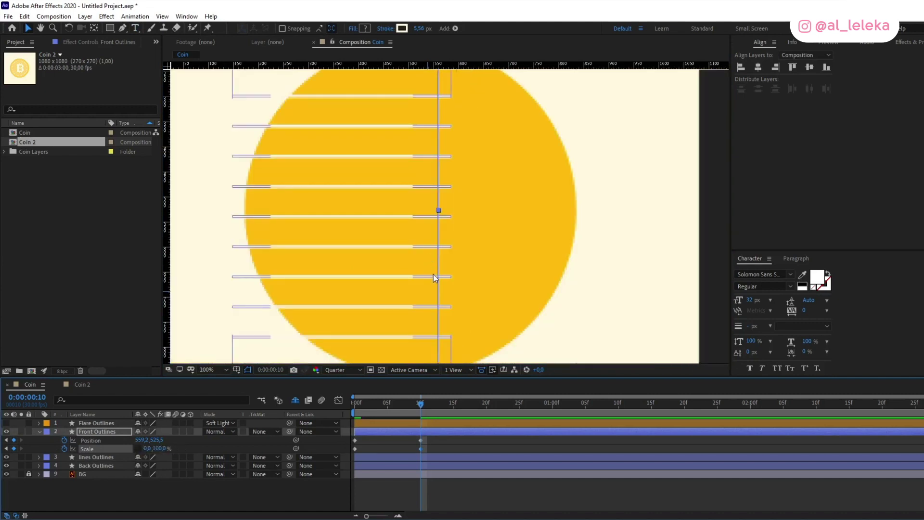
pyautogui.moveTo(142, 440); pyautogui.dragTo(154, 440)
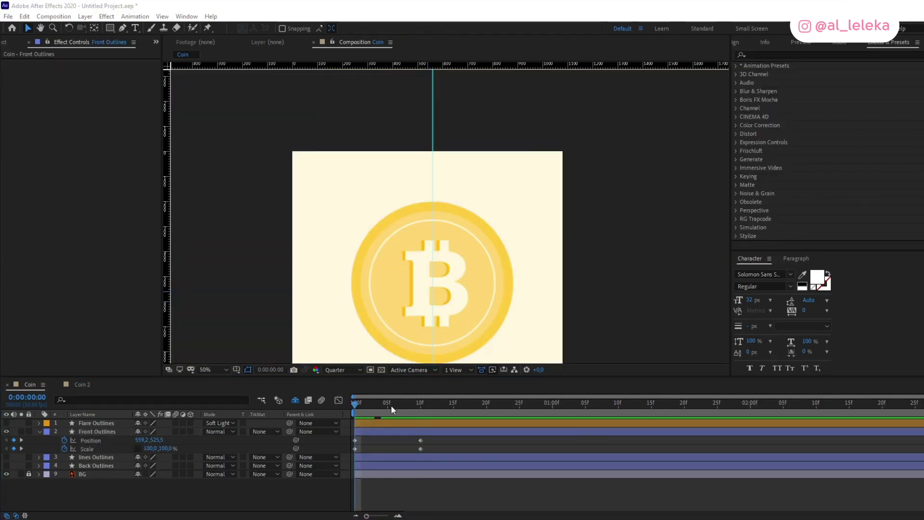
# Step: Duplicate the Front Outlines layer and apply the Fill effect to the copy
pyautogui.click(100, 433)
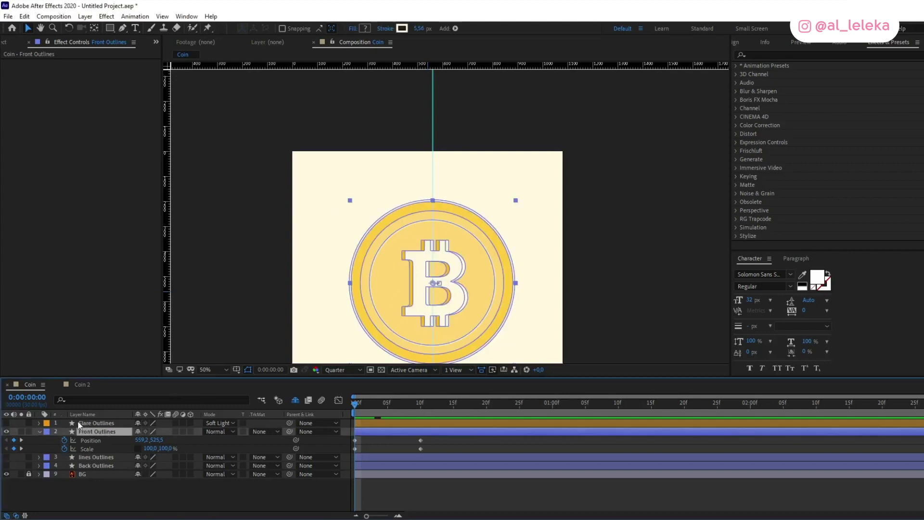
pyautogui.hotkey('ctrl', 'd')
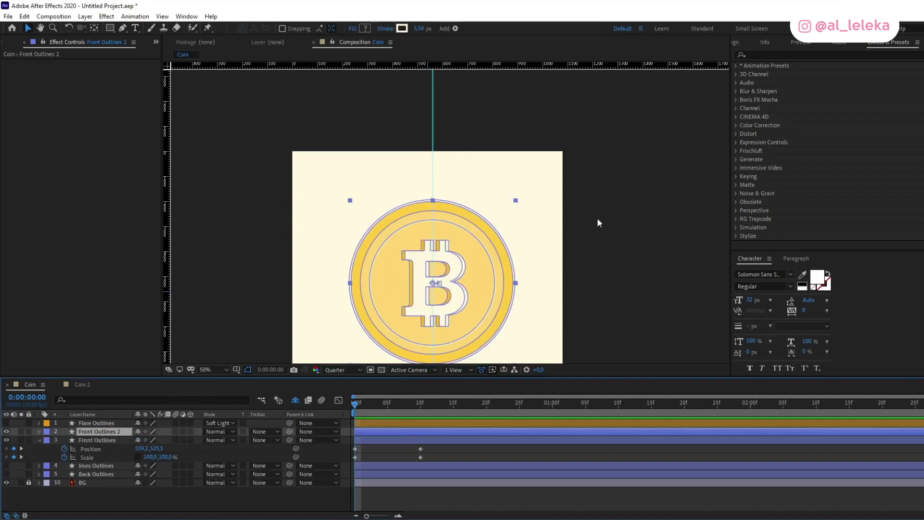
pyautogui.click(766, 56)
pyautogui.write('fill')
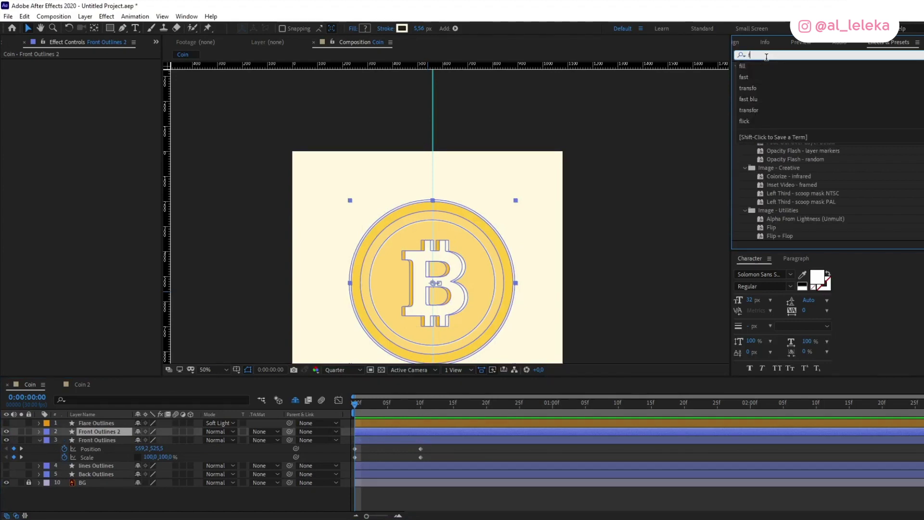
pyautogui.doubleClick(772, 116)
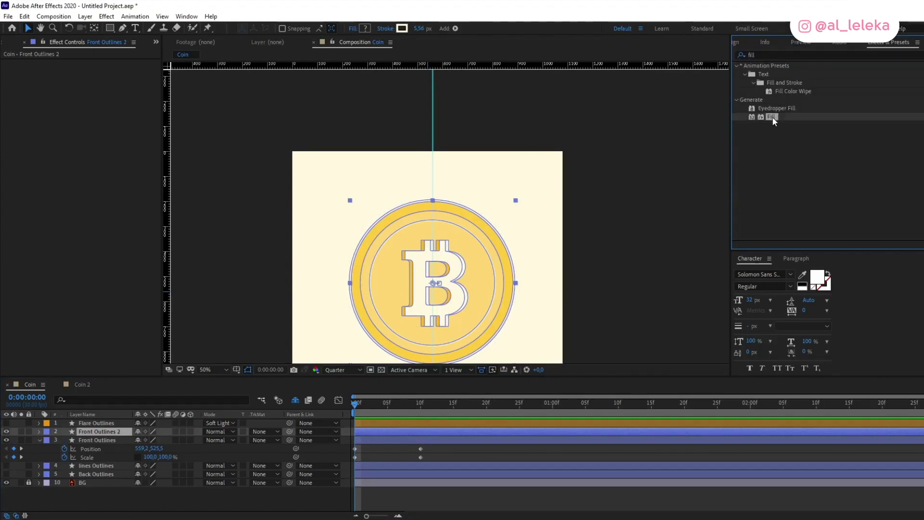
# Step: Sample the darker yellow of the Back Outlines layer as the Fill color of Front Outlines 2, showing Back Outlines only while sampling
pyautogui.click(7, 474)
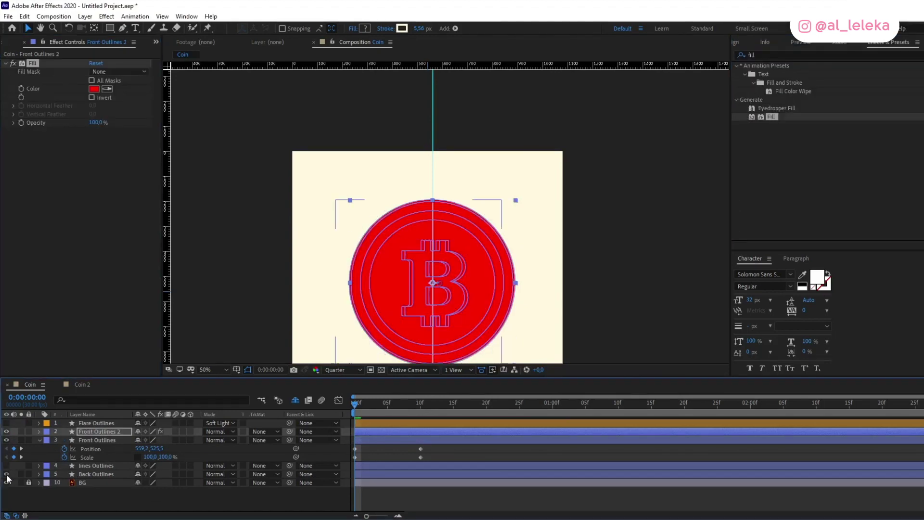
pyautogui.click(107, 88)
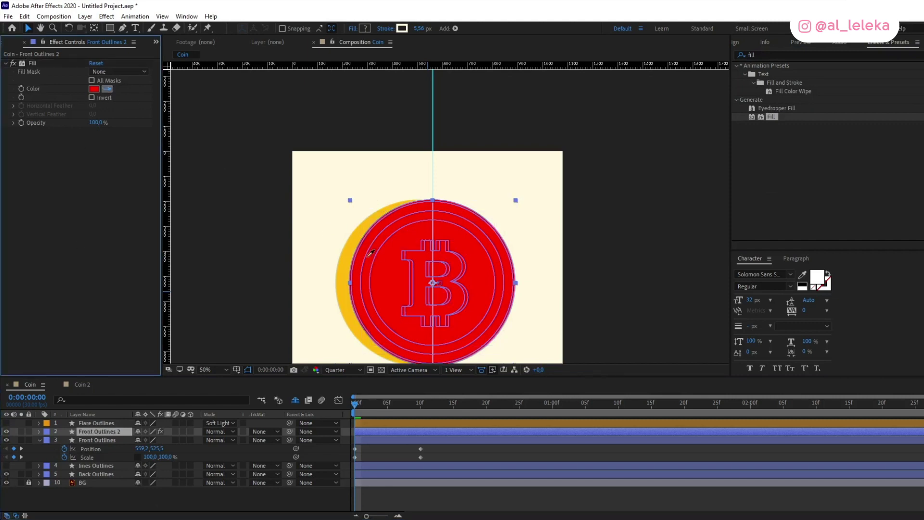
pyautogui.click(354, 244)
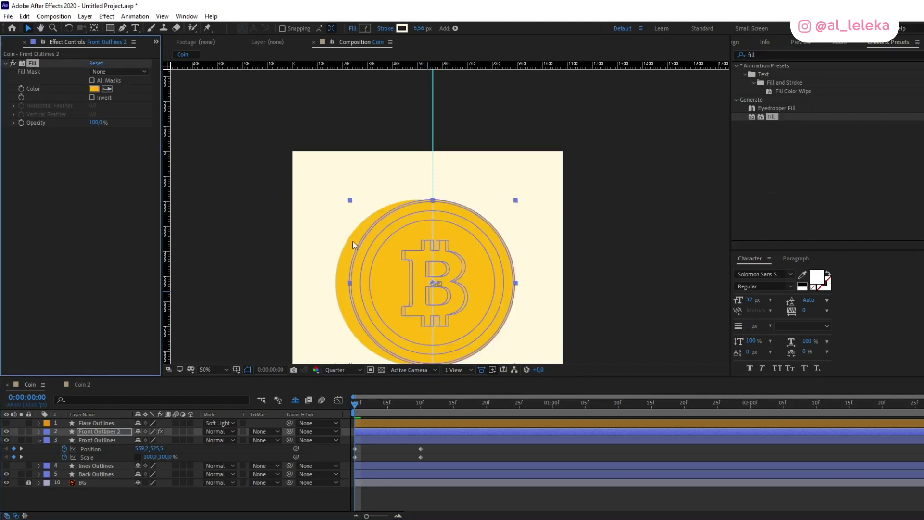
pyautogui.click(7, 474)
# Step: At 0:00:00:10, set the Front Outlines 2 X position to 534,2 and place the layer below Front Outlines
pyautogui.moveTo(362, 403); pyautogui.dragTo(421, 406)
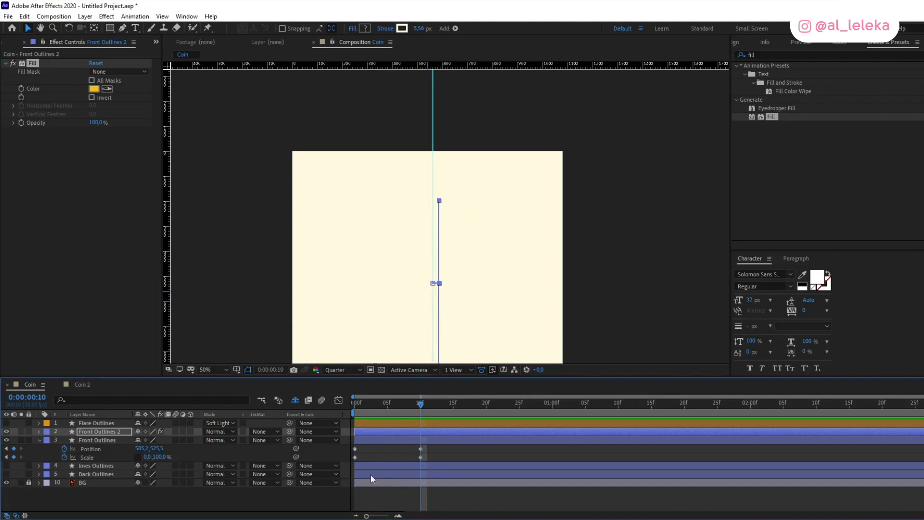
pyautogui.press('u')
pyautogui.moveTo(139, 440); pyautogui.dragTo(113, 444)
pyautogui.keyDown('shift'); pyautogui.click(402, 455); pyautogui.keyUp('shift')
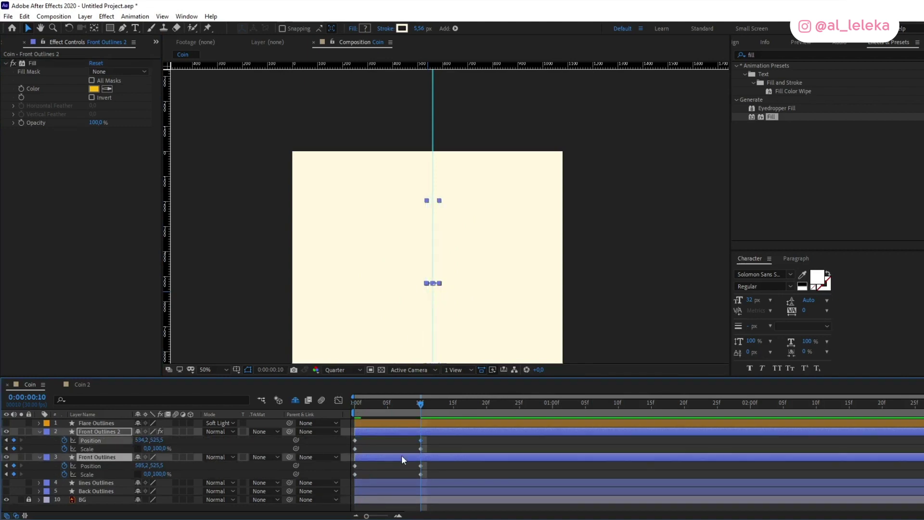
pyautogui.scroll(4, 427, 212)
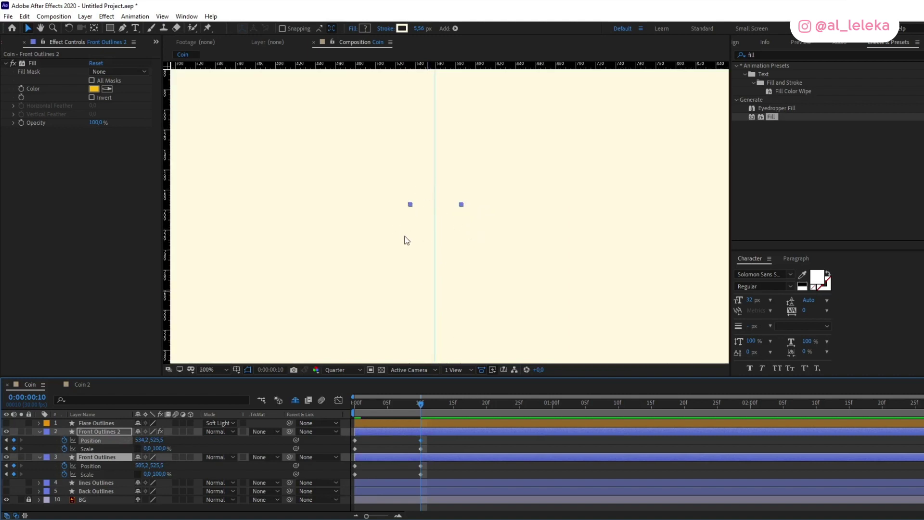
pyautogui.scroll(-4, 405, 239)
pyautogui.moveTo(95, 438); pyautogui.dragTo(108, 472)
pyautogui.moveTo(397, 403); pyautogui.dragTo(422, 423)
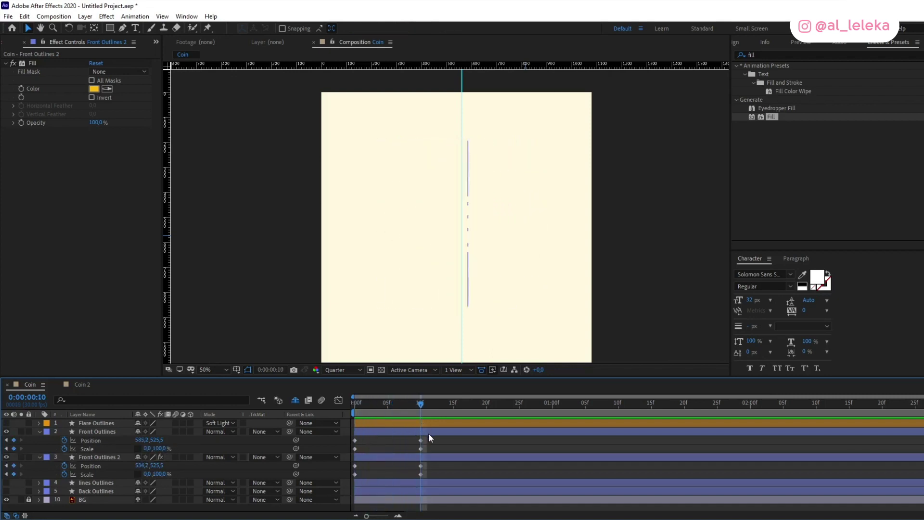
# Step: Place two vertical guides on either side of the central guide, at about X 520 and X 601
pyautogui.click(428, 434)
pyautogui.keyDown('shift'); pyautogui.click(437, 458); pyautogui.keyUp('shift')
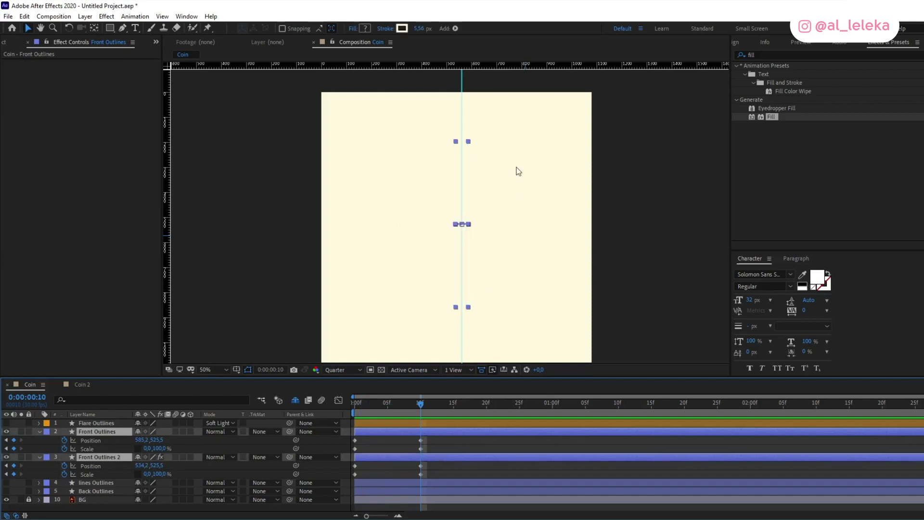
pyautogui.scroll(3, 463, 133)
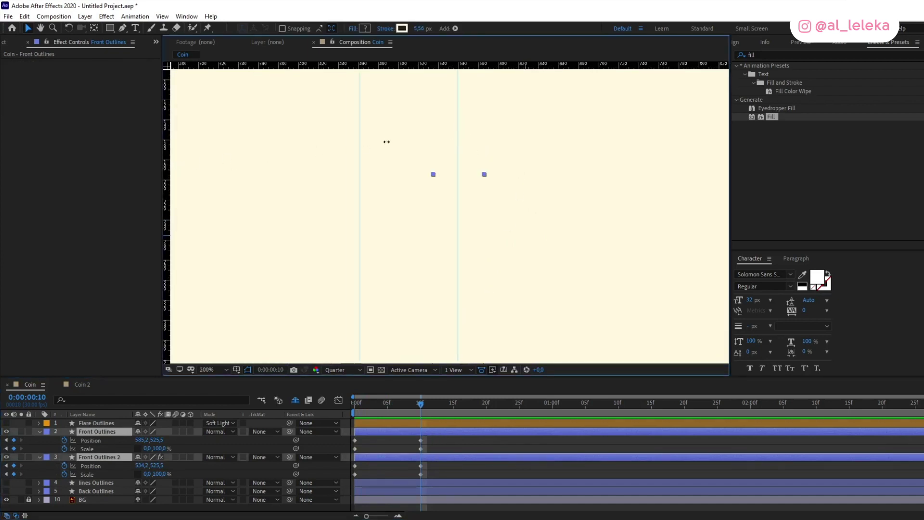
pyautogui.moveTo(387, 142); pyautogui.dragTo(499, 96)
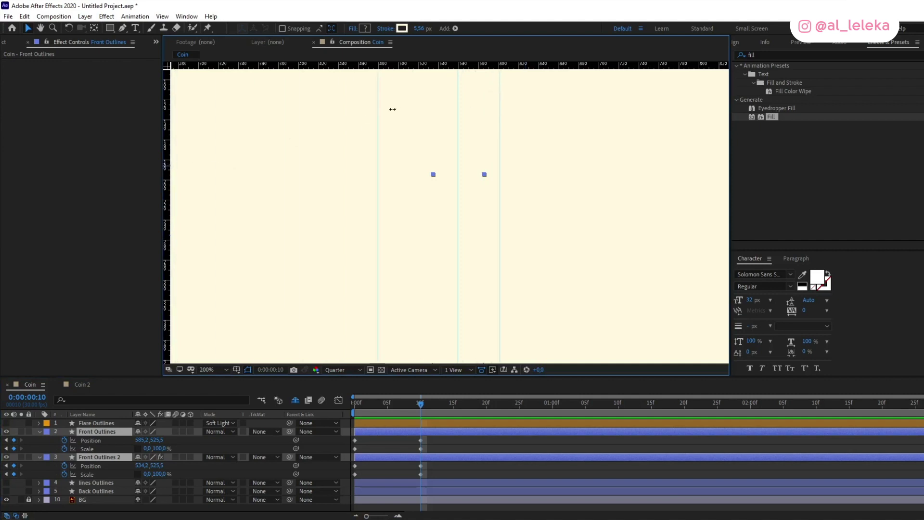
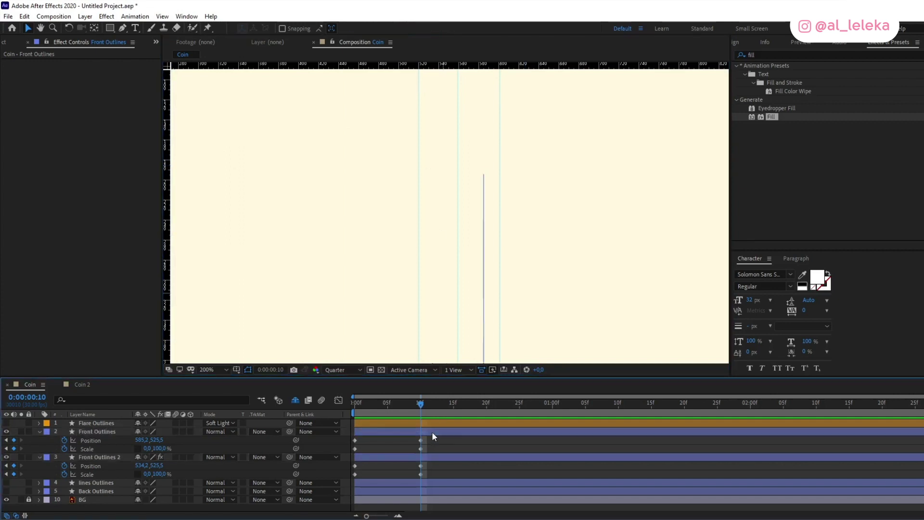
# Step: At 0:00:00:10, align Front Outlines to the guide at X 601 and Front Outlines 2 to the guide at X 520
pyautogui.moveTo(485, 238); pyautogui.dragTo(496, 236)
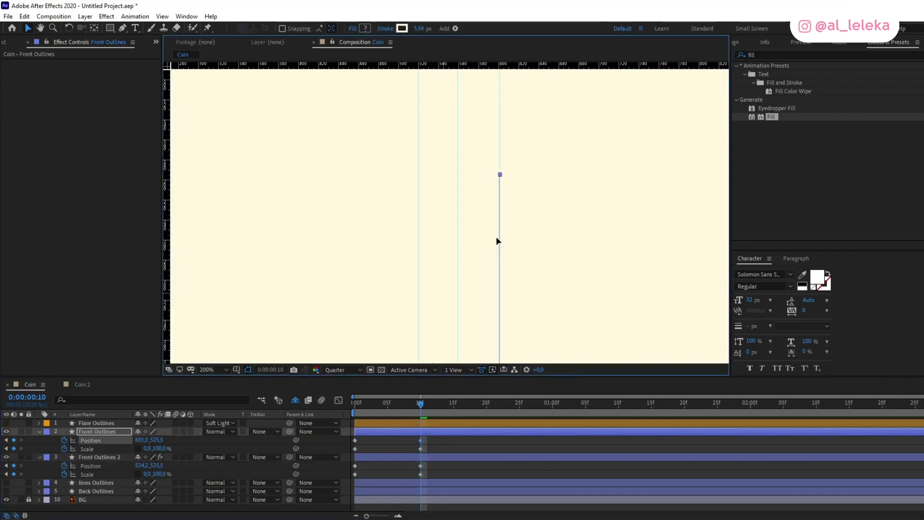
pyautogui.click(405, 458)
pyautogui.moveTo(435, 242); pyautogui.dragTo(420, 240)
pyautogui.press(',')
pyautogui.scroll(-3, 506, 277)
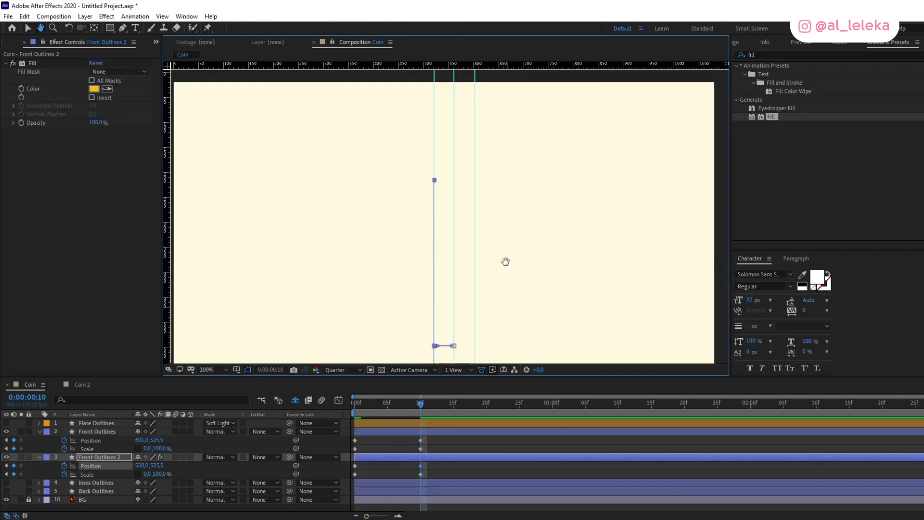
# Step: Hide the BG layer and place horizontal guides at the coin's top and bottom edges
pyautogui.press('q')
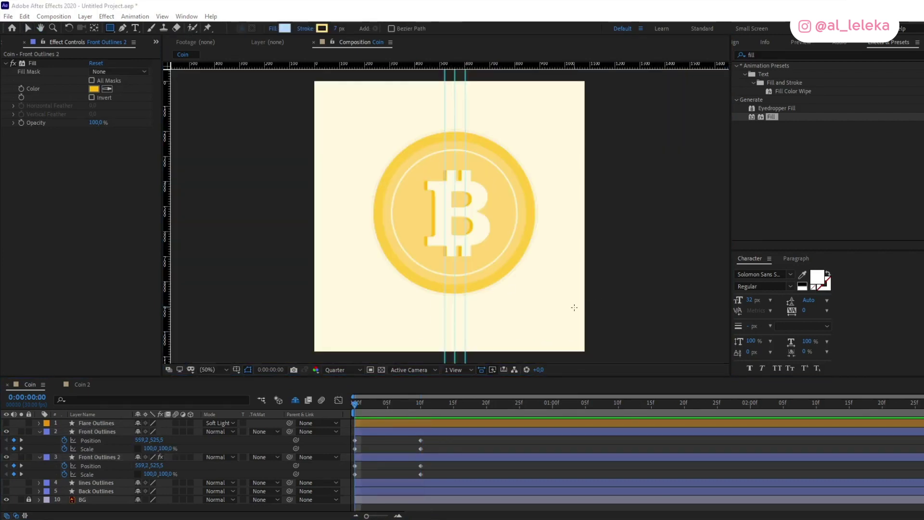
pyautogui.click(8, 500)
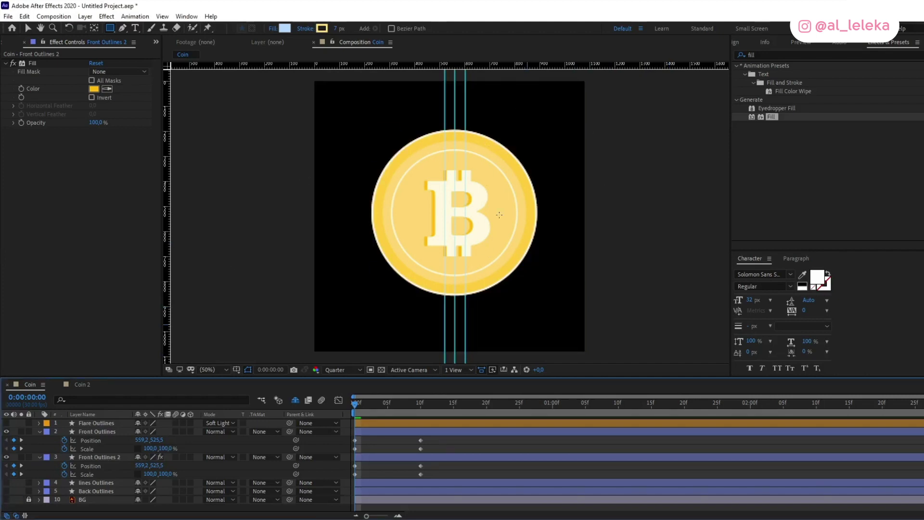
pyautogui.scroll(4, 464, 146)
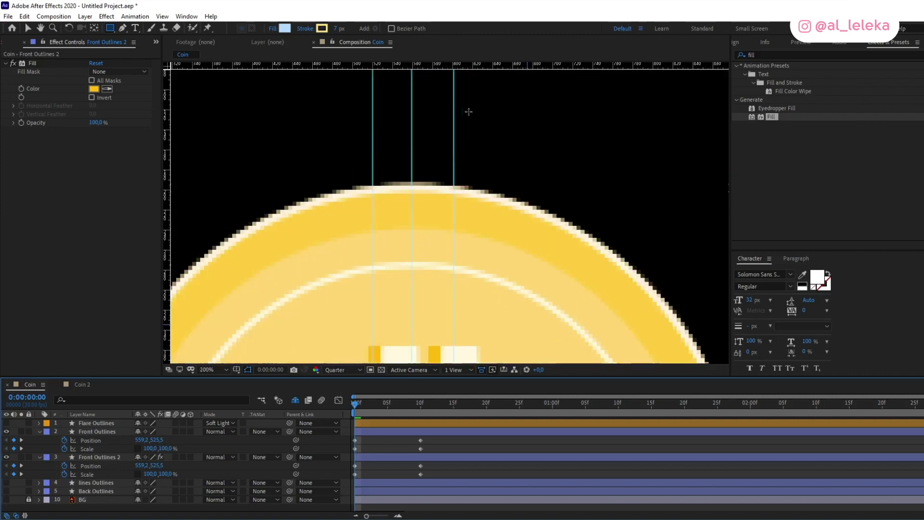
pyautogui.moveTo(415, 66); pyautogui.dragTo(432, 277)
pyautogui.scroll(-2, 417, 182)
pyautogui.hotkey('shift', '/')
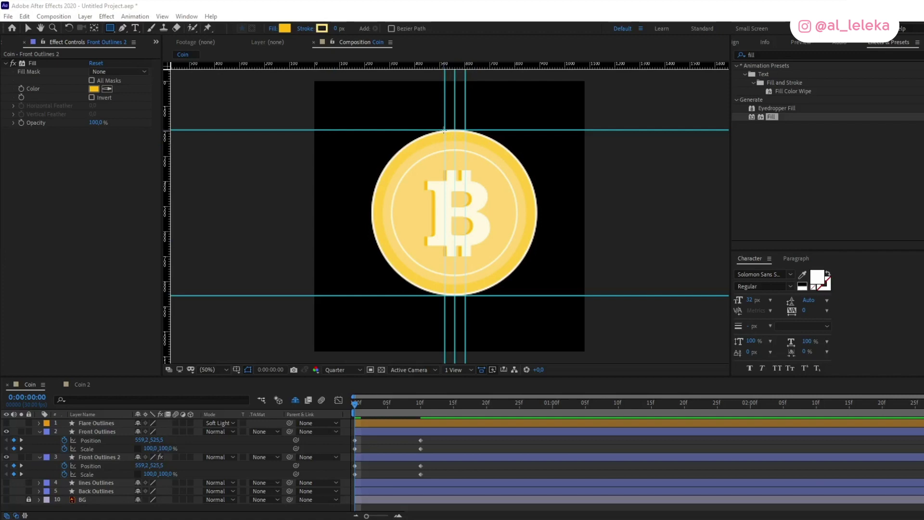
# Step: Draw a yellow rectangle with no stroke between the outer guides over the coin's full height, and convert it to a Bezier path
pyautogui.moveTo(444, 129); pyautogui.dragTo(466, 296)
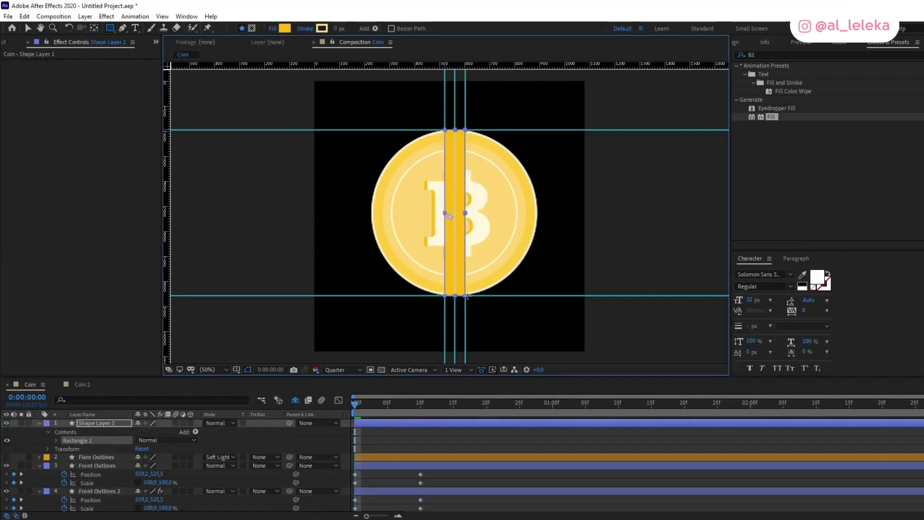
pyautogui.click(56, 440)
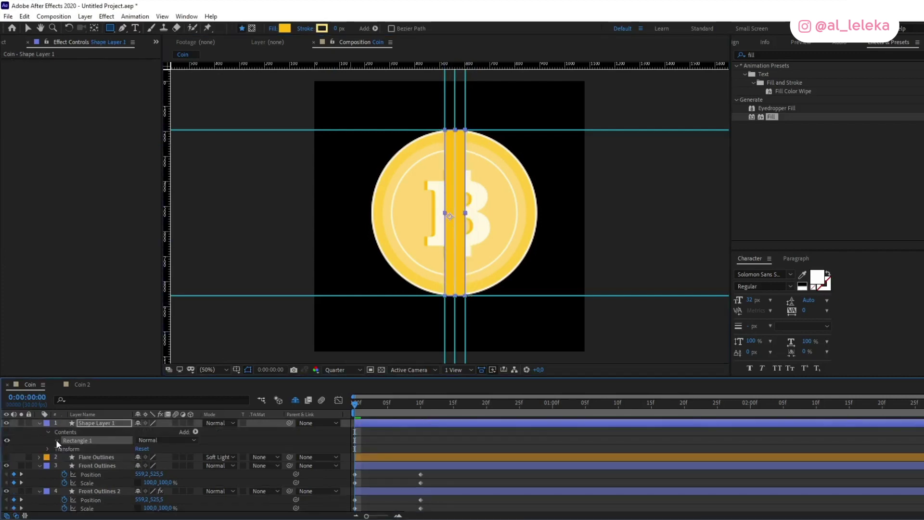
pyautogui.rightClick(83, 451)
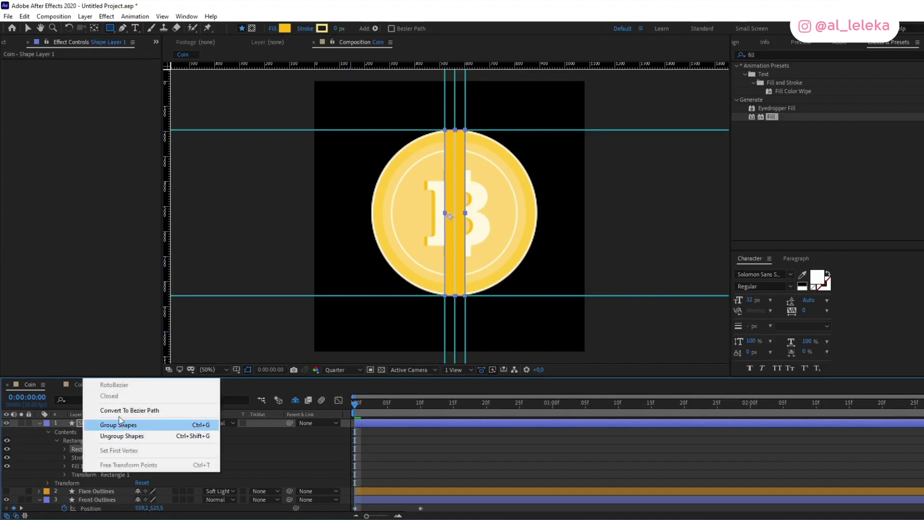
pyautogui.click(144, 410)
pyautogui.click(65, 449)
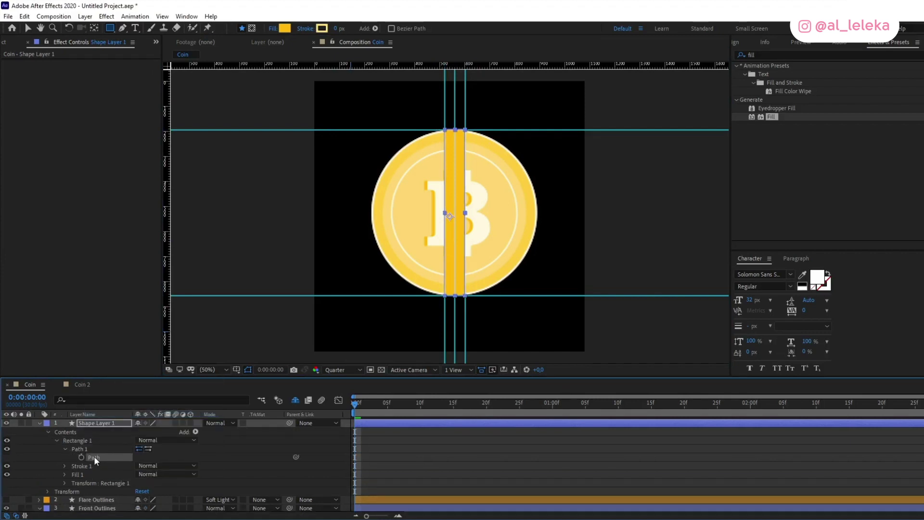
# Step: Move the top two points of the rectangle's path slightly down to fit inside the coin's upper edge
pyautogui.click(93, 457)
pyautogui.press('v')
pyautogui.moveTo(421, 125); pyautogui.dragTo(494, 144)
pyautogui.scroll(4, 458, 121)
pyautogui.scroll(1, 405, 226)
pyautogui.moveTo(405, 226); pyautogui.dragTo(495, 120)
pyautogui.scroll(-1, 409, 247)
# Step: Move the bottom two points of the rectangle's path slightly up to fit inside the coin's lower edge
pyautogui.press('h')
pyautogui.moveTo(541, 275); pyautogui.dragTo(526, 97)
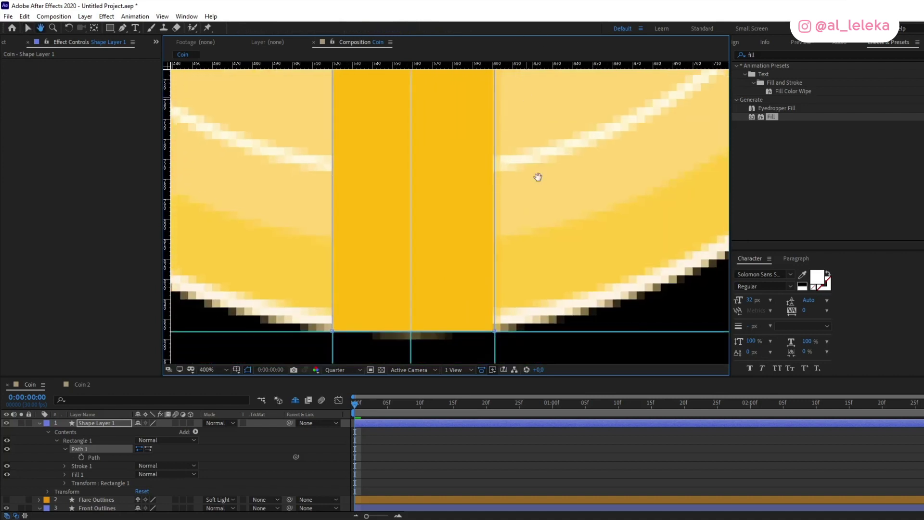
pyautogui.moveTo(369, 305); pyautogui.dragTo(370, 204)
pyautogui.press('v')
pyautogui.moveTo(299, 196); pyautogui.dragTo(533, 269)
pyautogui.moveTo(334, 229); pyautogui.dragTo(335, 223)
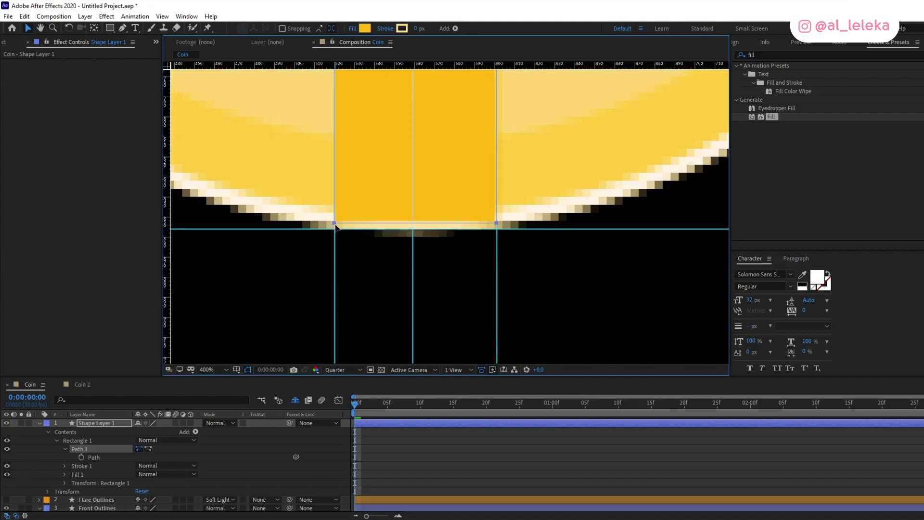
pyautogui.scroll(-2, 336, 226)
pyautogui.scroll(-2, 381, 208)
pyautogui.moveTo(413, 130); pyautogui.dragTo(491, 155)
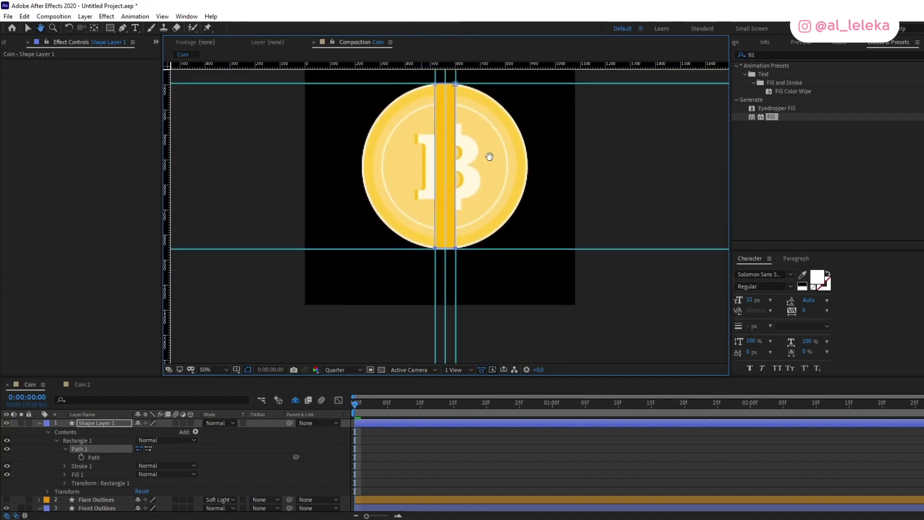
# Step: Collapse Shape Layer 1 and place it between Front Outlines and Front Outlines 2 in the layer stack
pyautogui.click(40, 424)
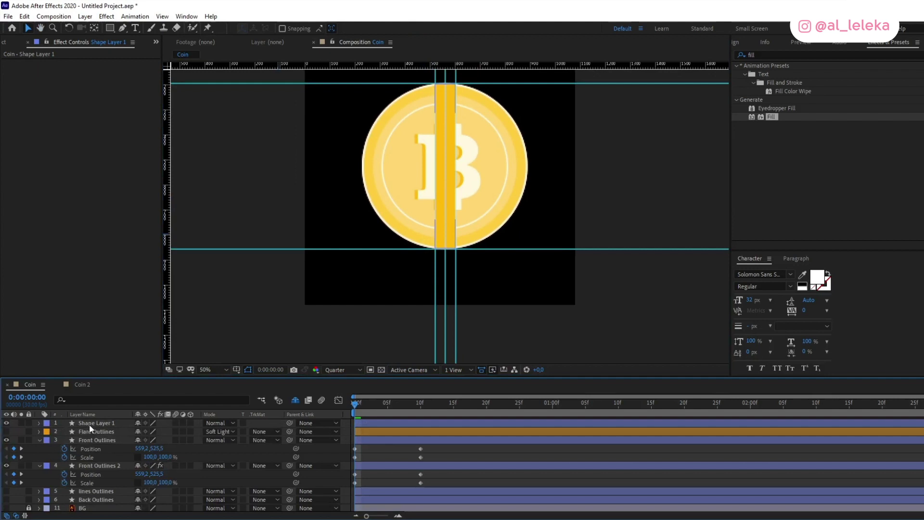
pyautogui.moveTo(89, 424); pyautogui.dragTo(97, 460)
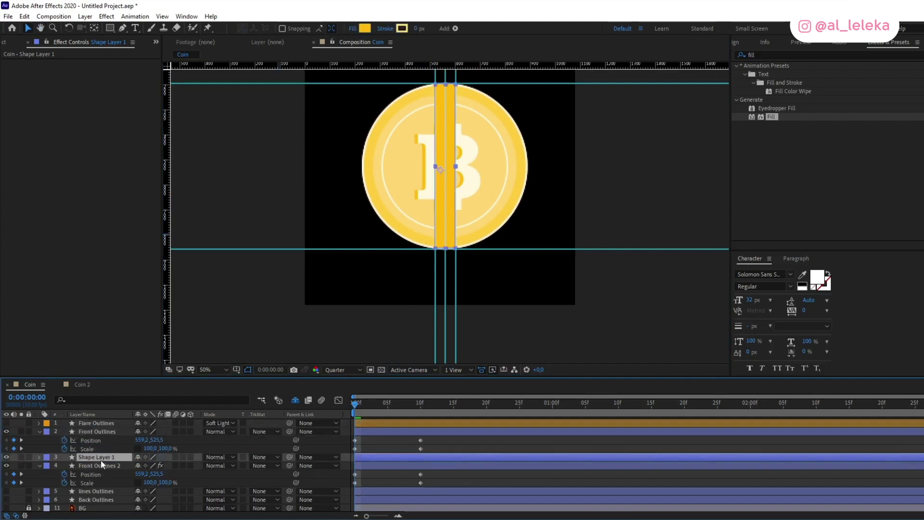
pyautogui.click(103, 468)
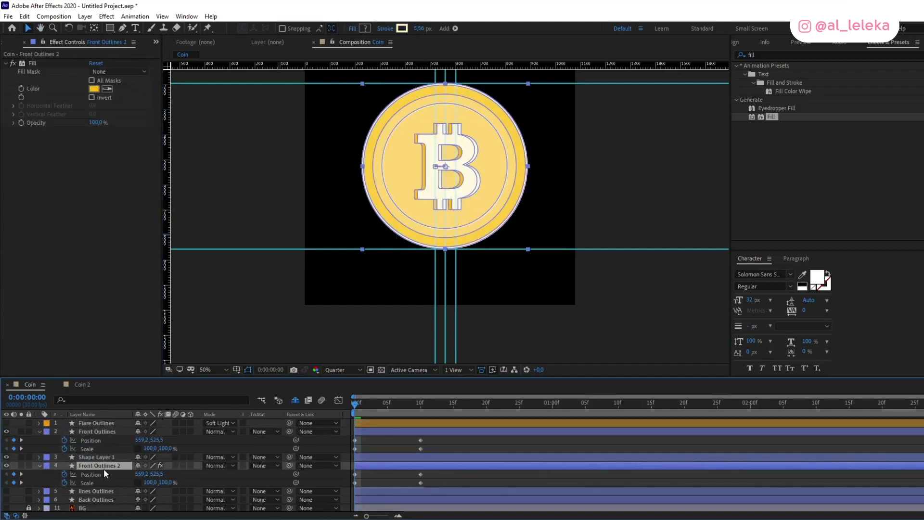
# Step: Fit the composition in view, preview the coin's rotation, and examine how the layers meet at 0:00:00:07
pyautogui.moveTo(541, 159); pyautogui.dragTo(543, 213)
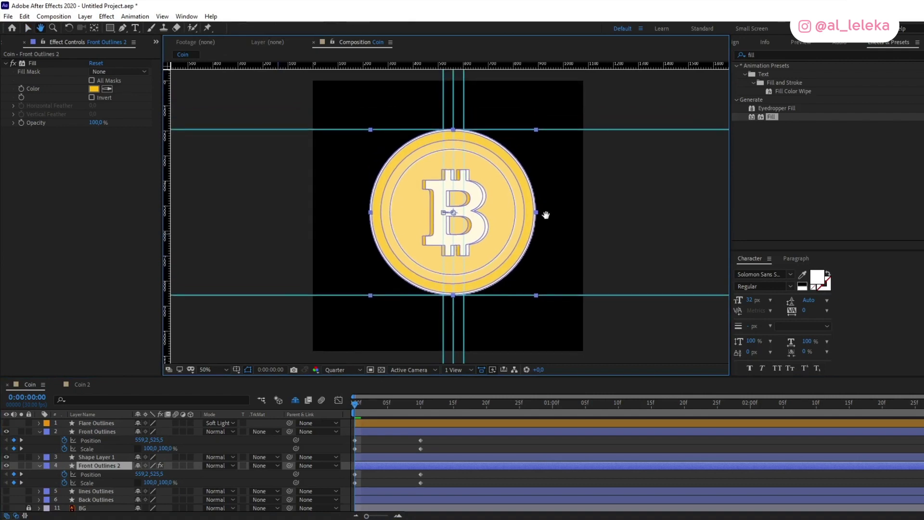
pyautogui.click(218, 370)
pyautogui.click(218, 191)
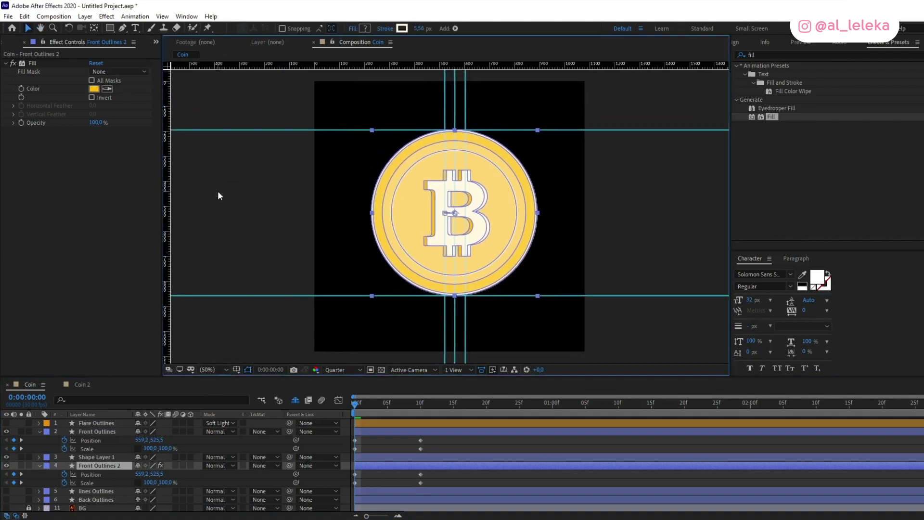
pyautogui.press('space')
pyautogui.moveTo(360, 405); pyautogui.dragTo(400, 408)
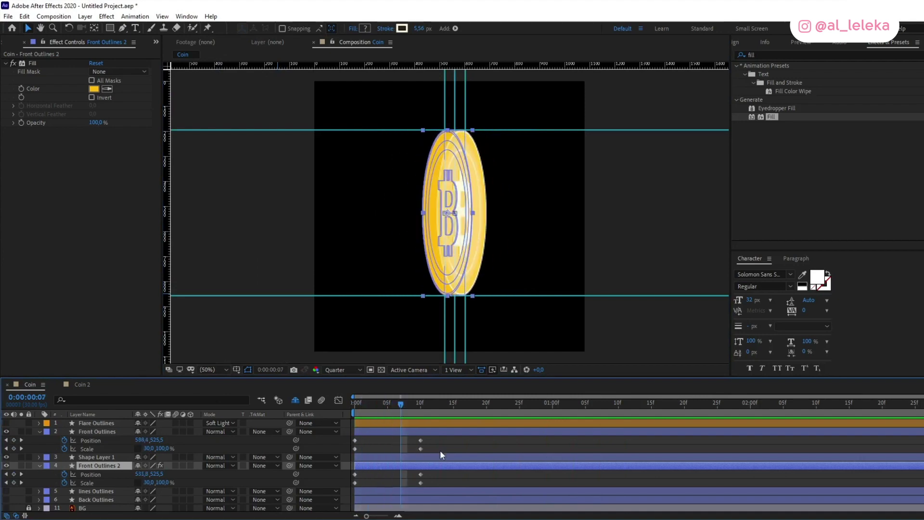
# Step: Reveal the Path property of Shape Layer 1 by filtering its properties for "path", and select the rectangle's path
pyautogui.press('F2')
pyautogui.scroll(4, 458, 144)
pyautogui.hotkey('ctrl', 'a')
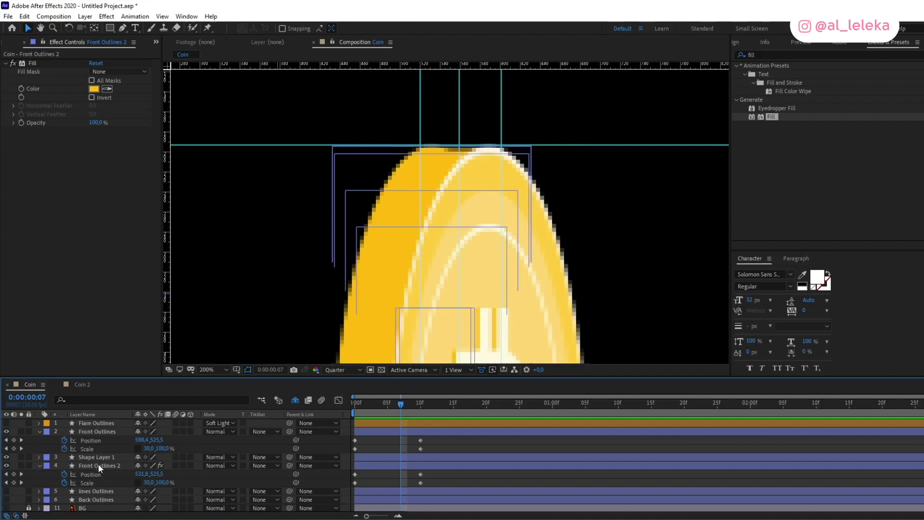
pyautogui.click(81, 457)
pyautogui.click(88, 401)
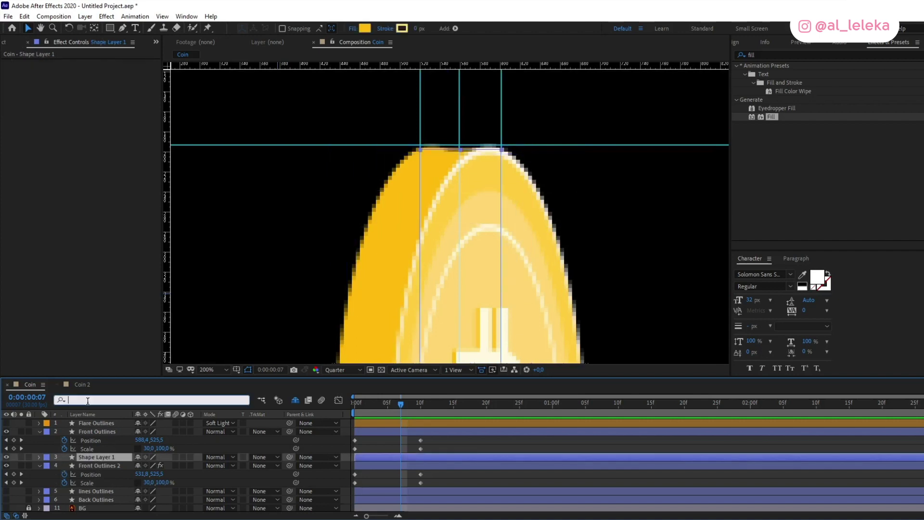
pyautogui.write('path')
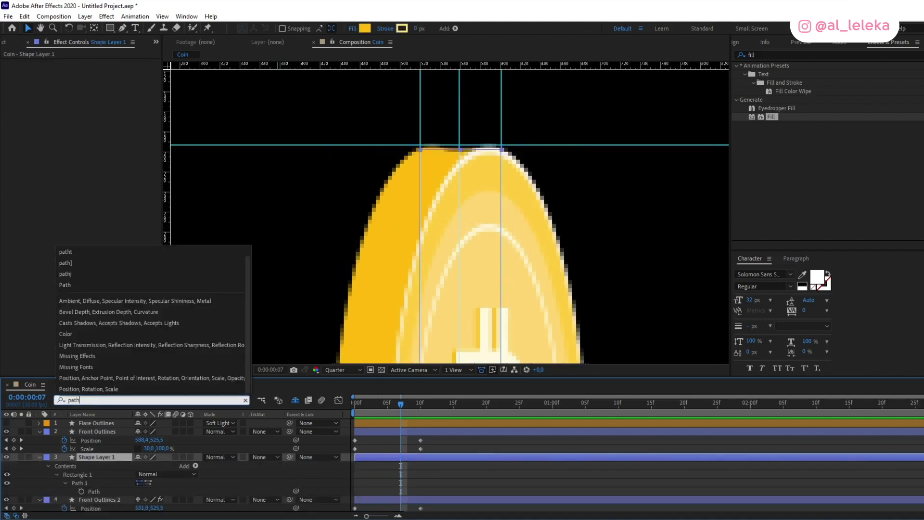
pyautogui.click(94, 490)
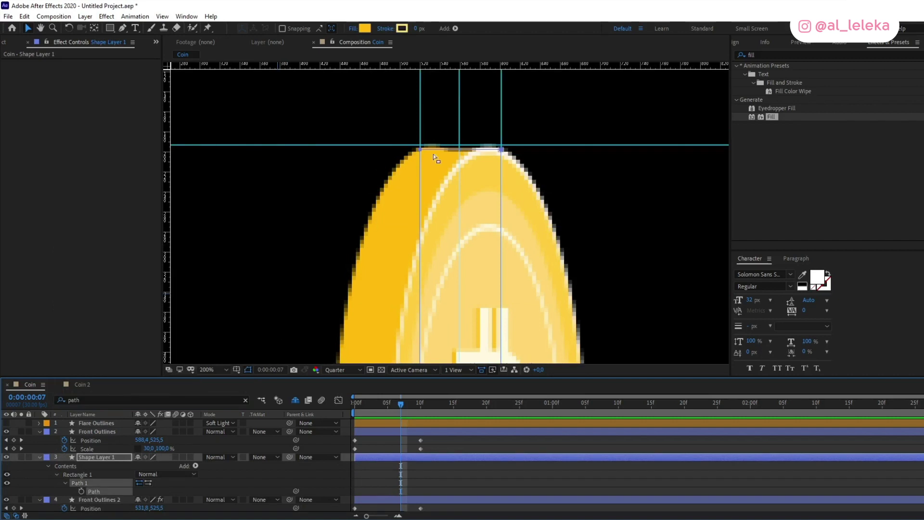
# Step: Examine how the rectangle's corners meet the coin's upper and lower edges at 0:00:00:07, and check the rotation up to 0:00:00:08
pyautogui.scroll(1, 510, 155)
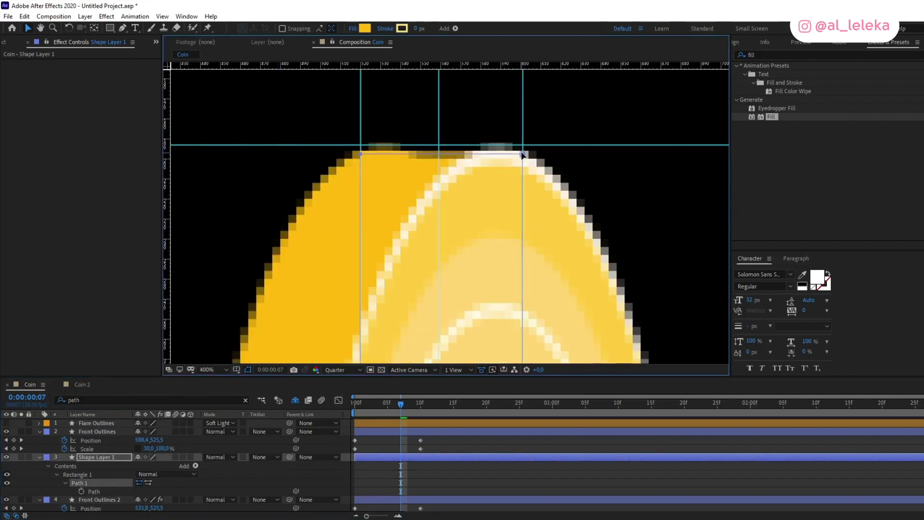
pyautogui.scroll(-2, 523, 155)
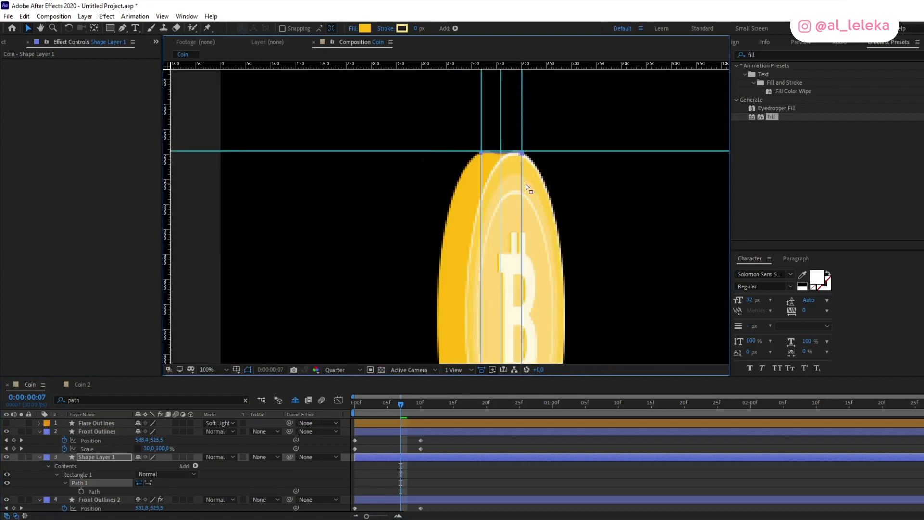
pyautogui.scroll(-5, 489, 144)
pyautogui.moveTo(494, 220); pyautogui.dragTo(420, 222)
pyautogui.scroll(4, 419, 241)
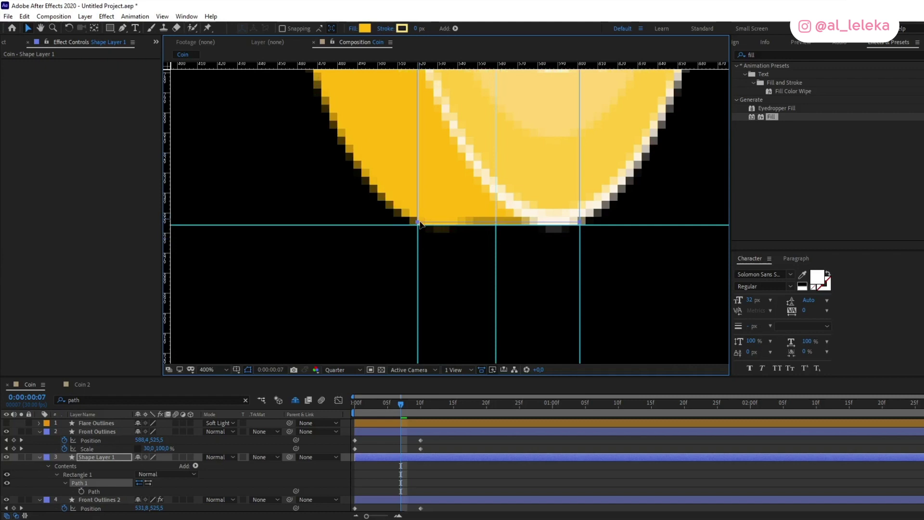
pyautogui.click(453, 447)
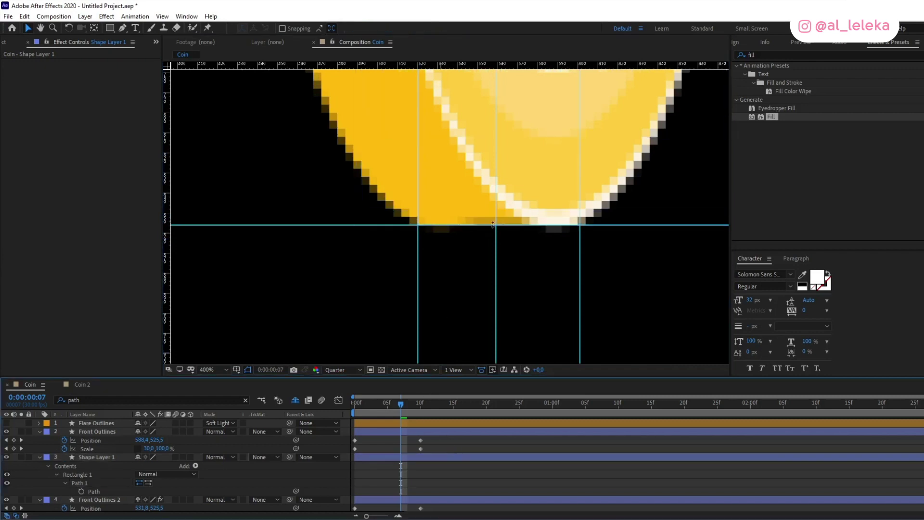
pyautogui.scroll(-2, 448, 245)
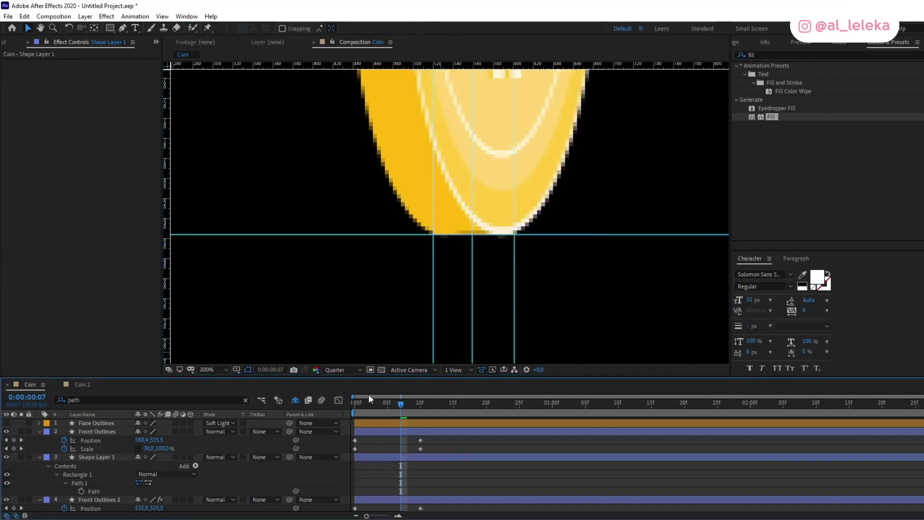
pyautogui.click(355, 403)
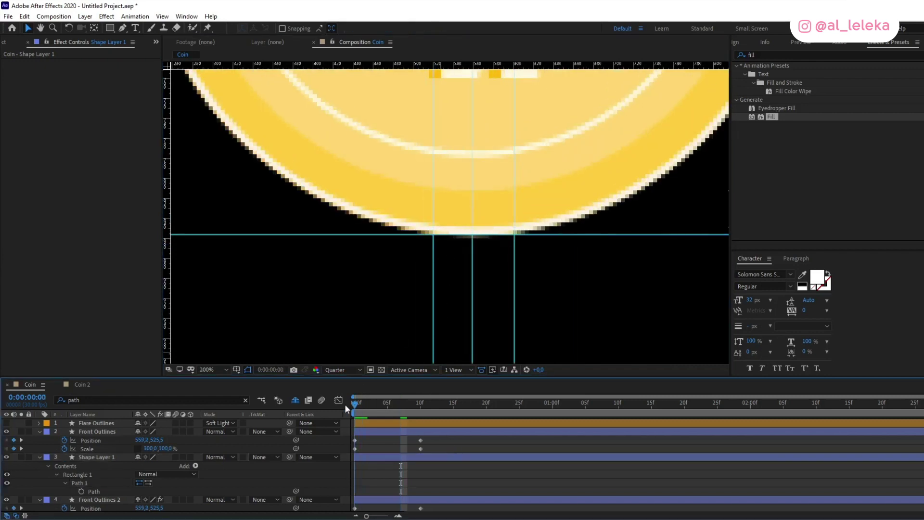
pyautogui.moveTo(359, 410); pyautogui.dragTo(406, 413)
pyautogui.scroll(-4, 501, 231)
pyautogui.scroll(4, 462, 144)
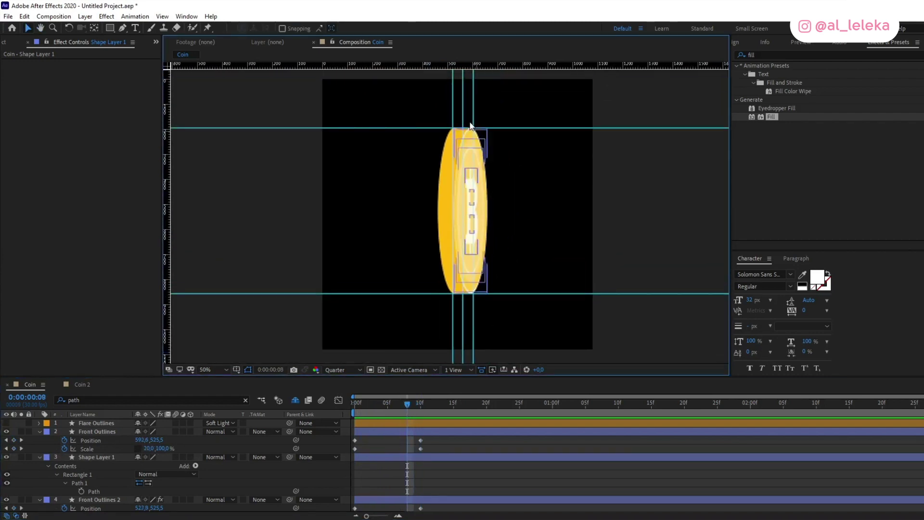
# Step: Nudge the top points of Shape Layer 1's path slightly up at 0:00:00:08 and preview the rotation
pyautogui.click(434, 499)
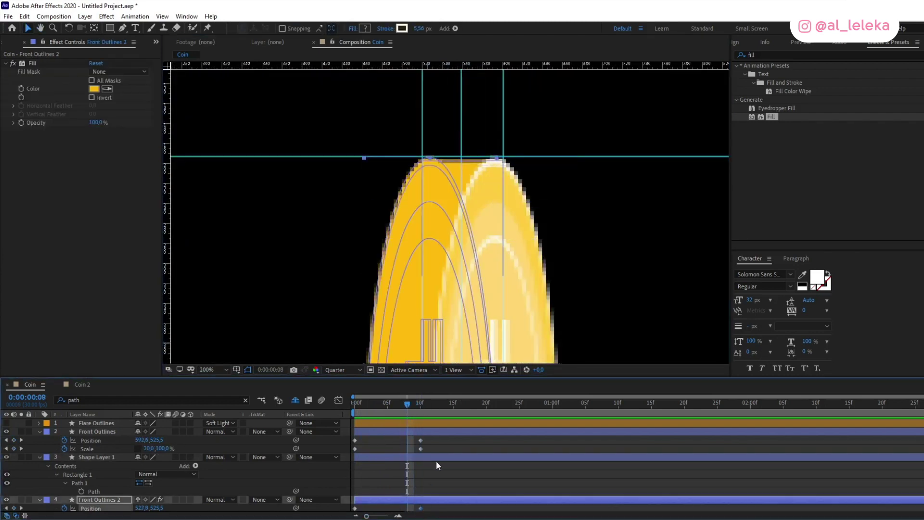
pyautogui.click(96, 483)
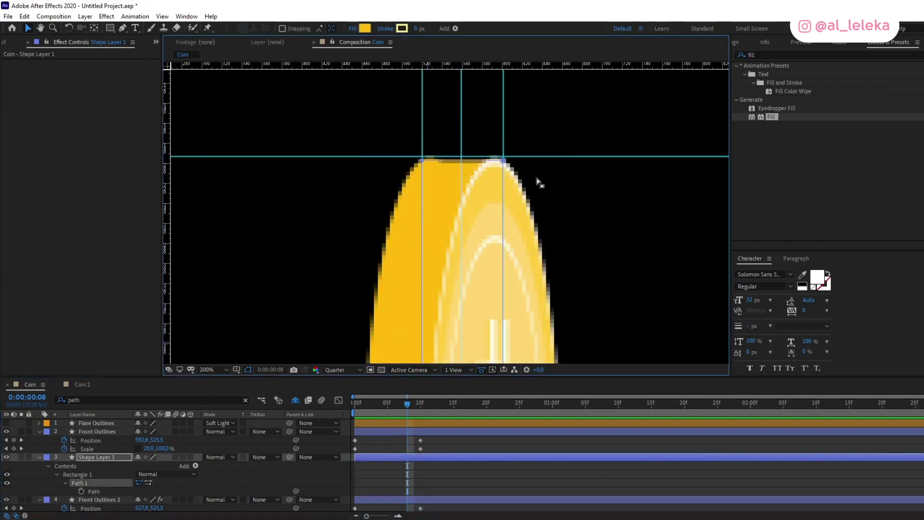
pyautogui.press('Up')
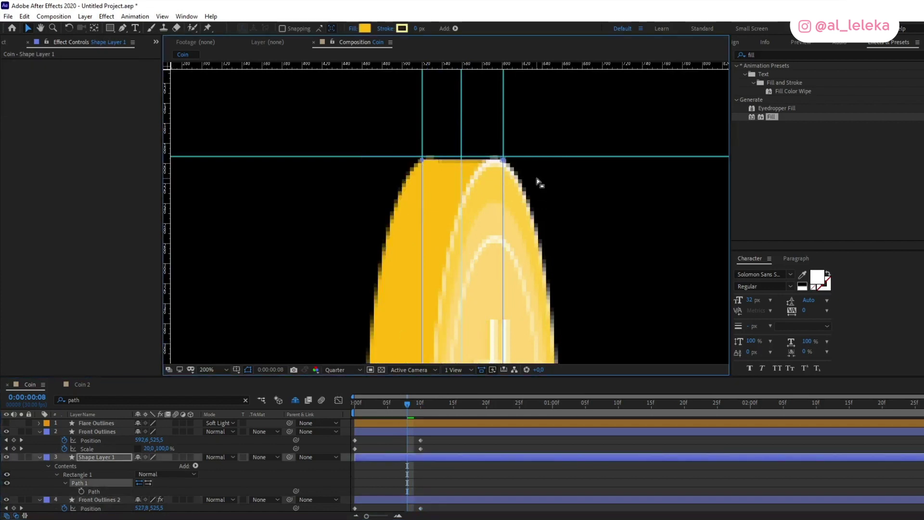
pyautogui.moveTo(363, 403); pyautogui.dragTo(429, 414)
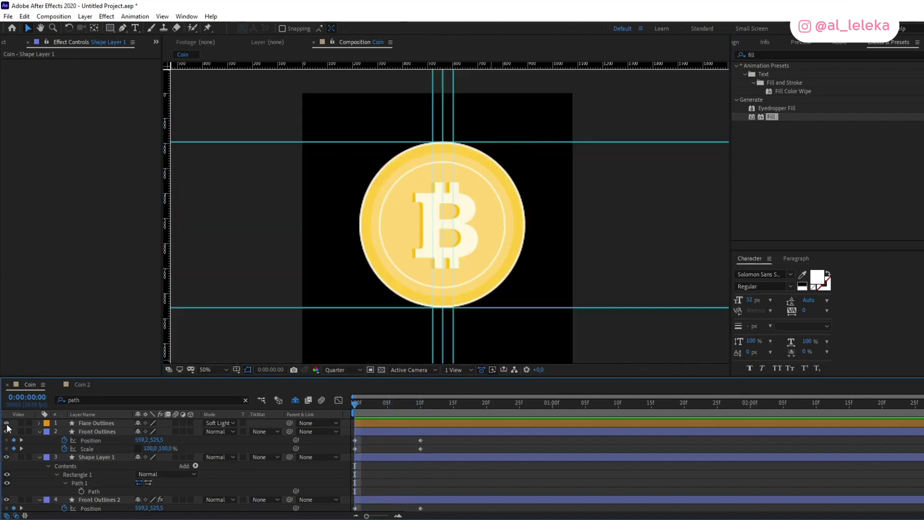
# Step: Show the Flare Outlines layer and start keyframing its Position at 0:00:00:00
pyautogui.click(93, 424)
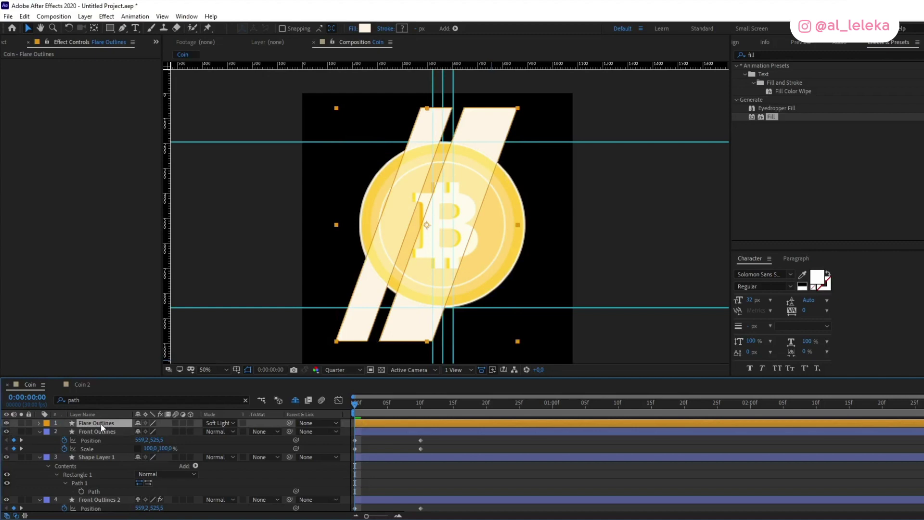
pyautogui.press('Escape')
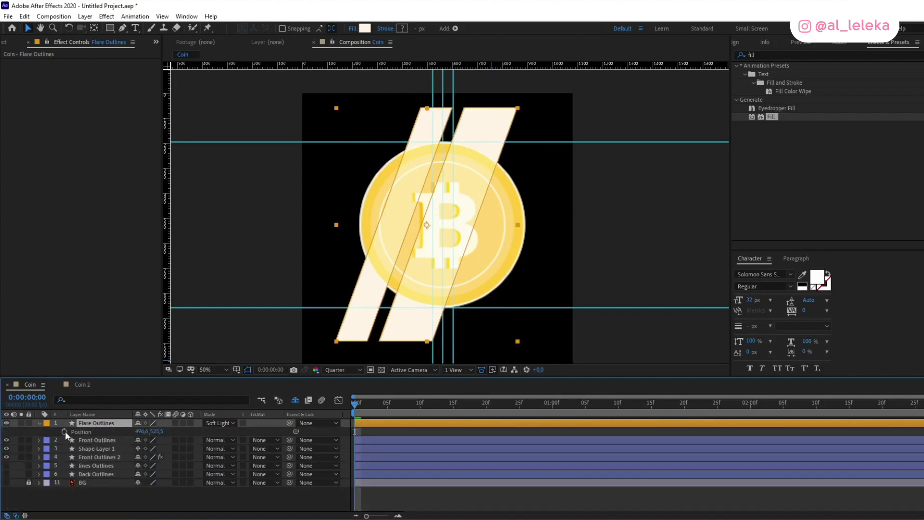
pyautogui.press('p')
# Step: Add a Position keyframe to Flare Outlines at 0:00:00:10, in line with the last keyframes of Front Outlines
pyautogui.moveTo(392, 412); pyautogui.dragTo(421, 413)
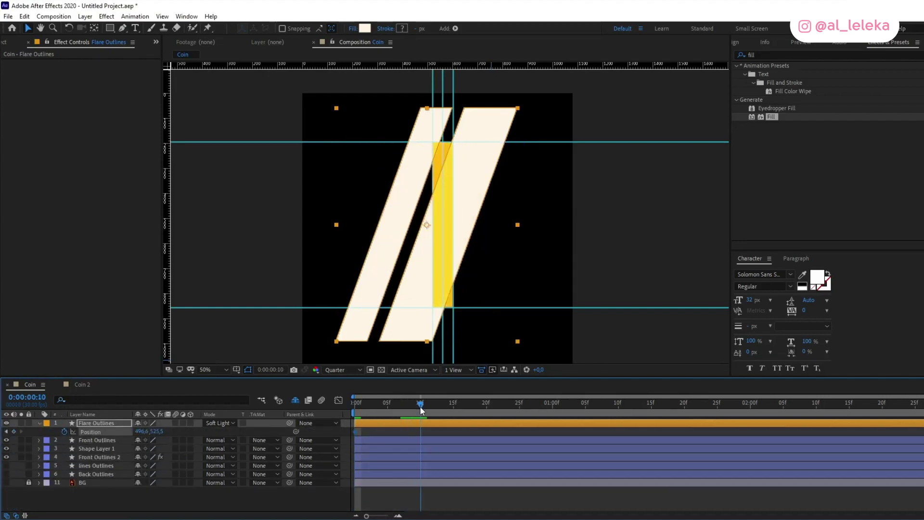
pyautogui.press('p')
pyautogui.press('p')
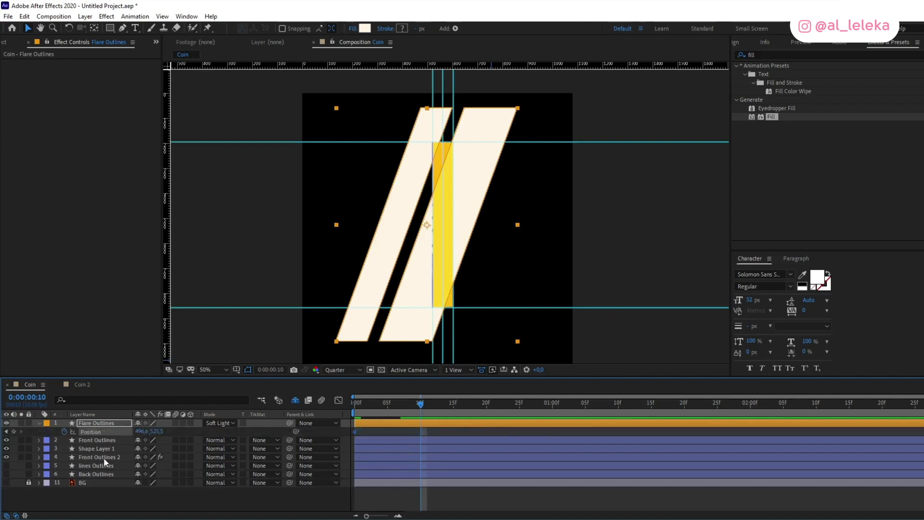
pyautogui.click(86, 449)
pyautogui.click(90, 441)
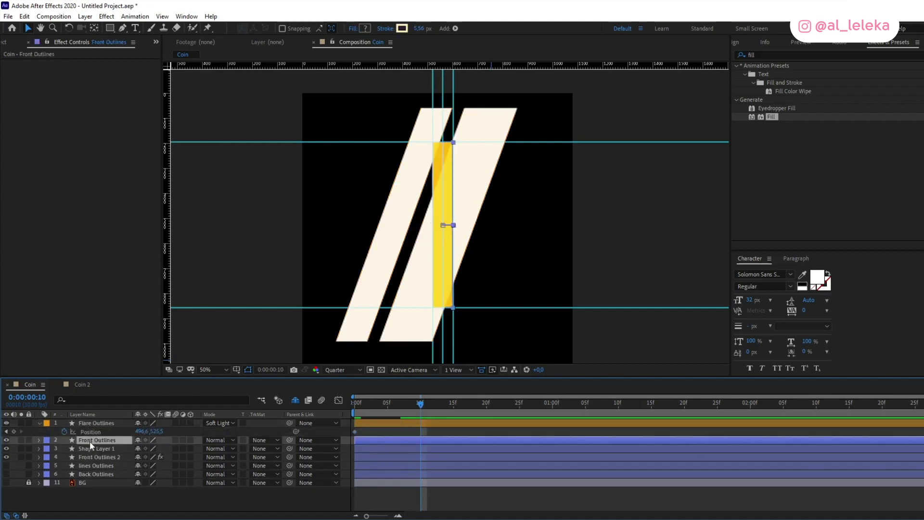
pyautogui.press('u')
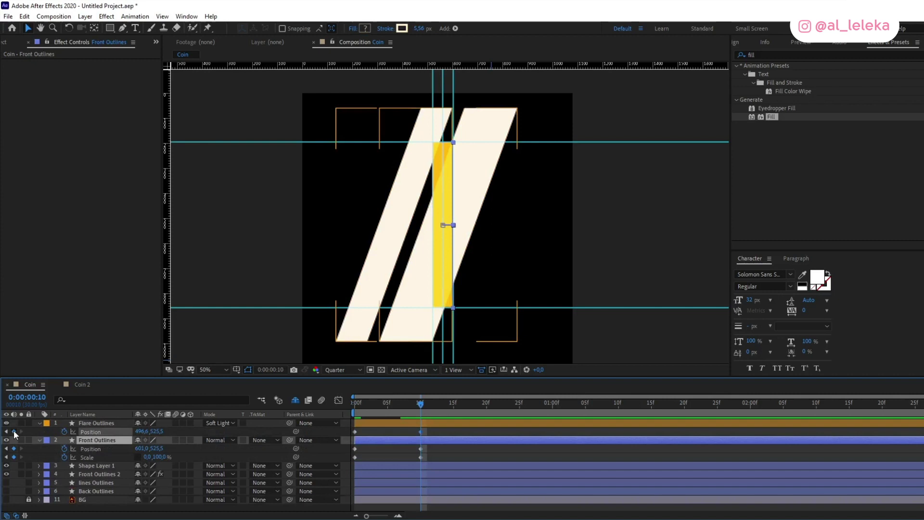
pyautogui.click(14, 432)
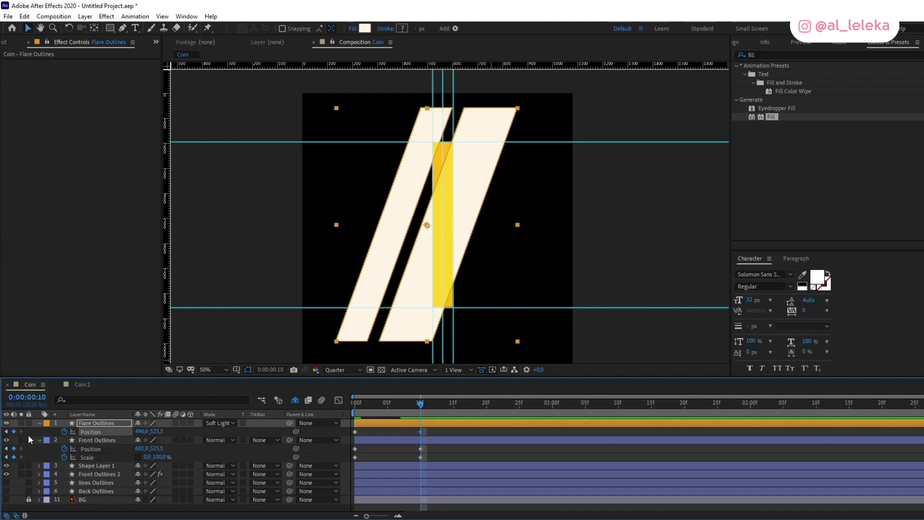
# Step: Set the flare's X position to 667.6 at 0:00:00:10 and to 157.6 at 0:00:00:00 for a left-to-right sweep
pyautogui.moveTo(149, 431); pyautogui.dragTo(375, 392)
pyautogui.click(367, 403)
pyautogui.press('space')
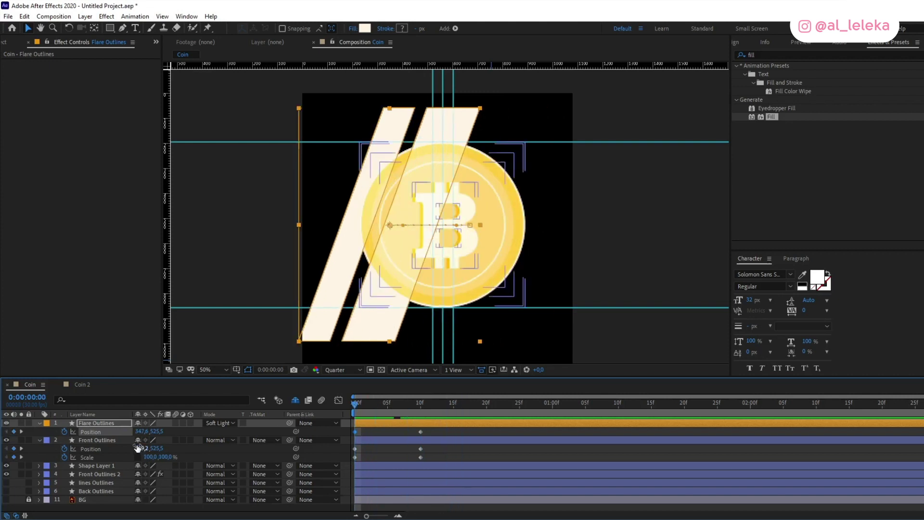
pyautogui.moveTo(142, 432); pyautogui.dragTo(48, 432)
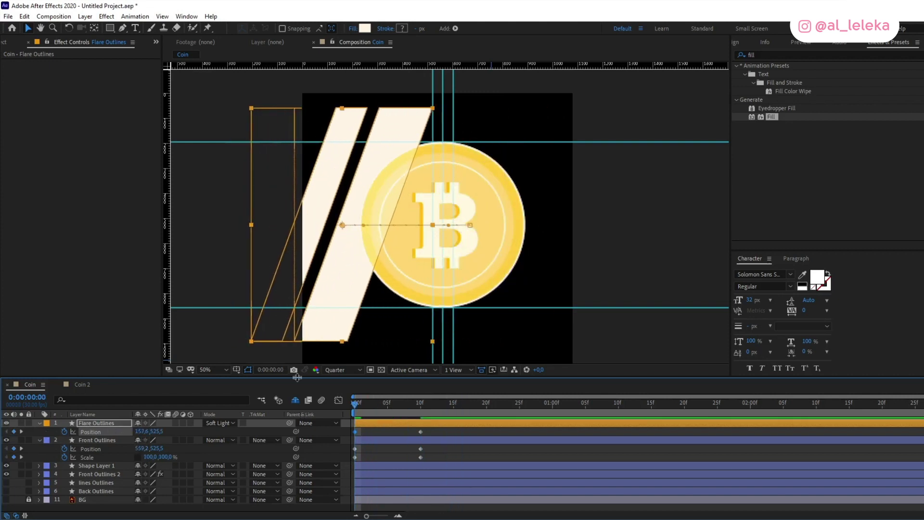
# Step: Shift the flare farther right at 0:00:00:10 and check its sweep over the coin at 0:00:00:03
pyautogui.moveTo(368, 403); pyautogui.dragTo(418, 413)
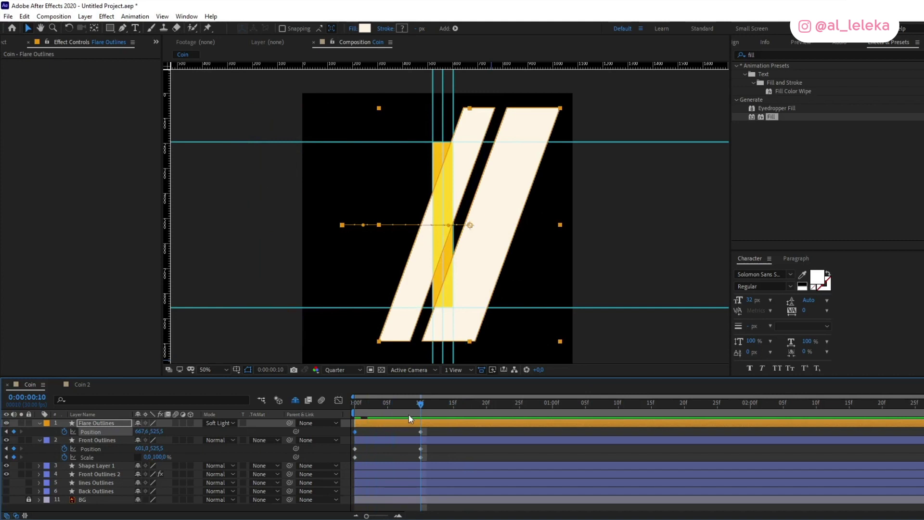
pyautogui.moveTo(144, 431); pyautogui.dragTo(177, 431)
pyautogui.moveTo(388, 405); pyautogui.dragTo(375, 406)
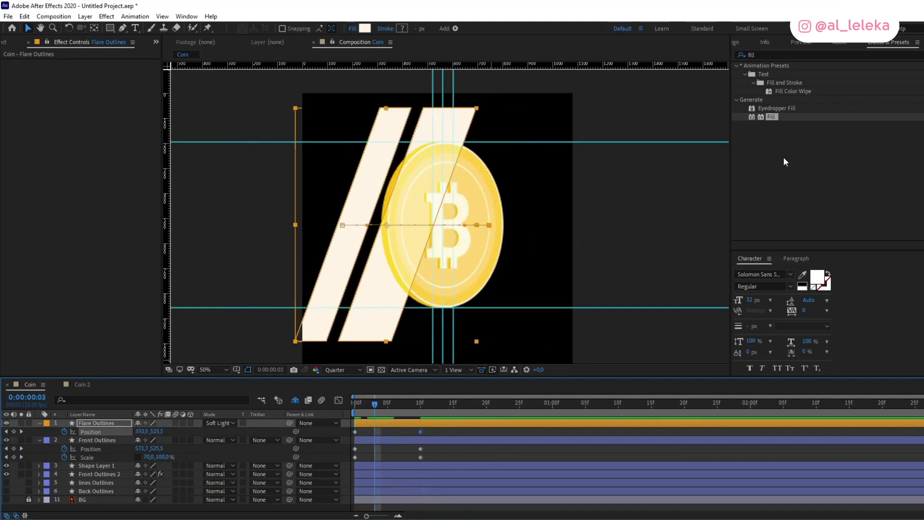
# Step: Find the Set Matte effect and apply it to the Flare Outlines layer
pyautogui.click(762, 55)
pyautogui.write('s')
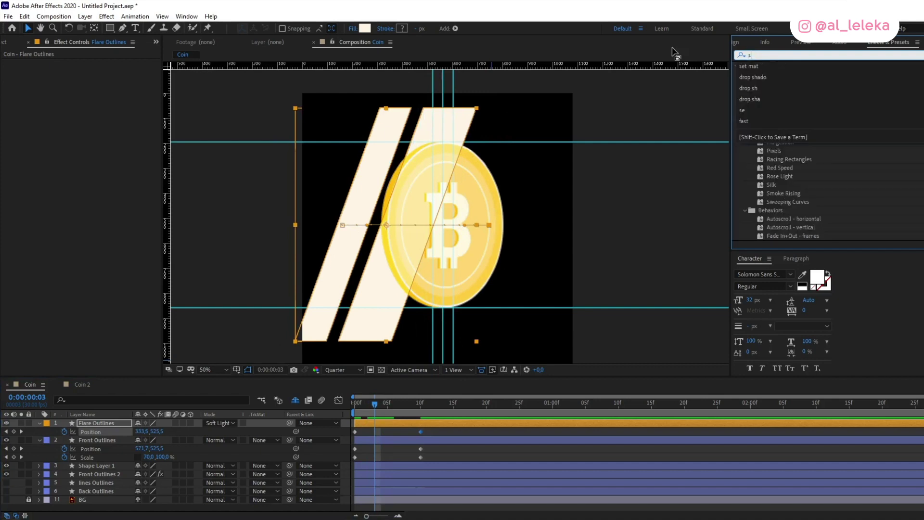
pyautogui.write('et mat')
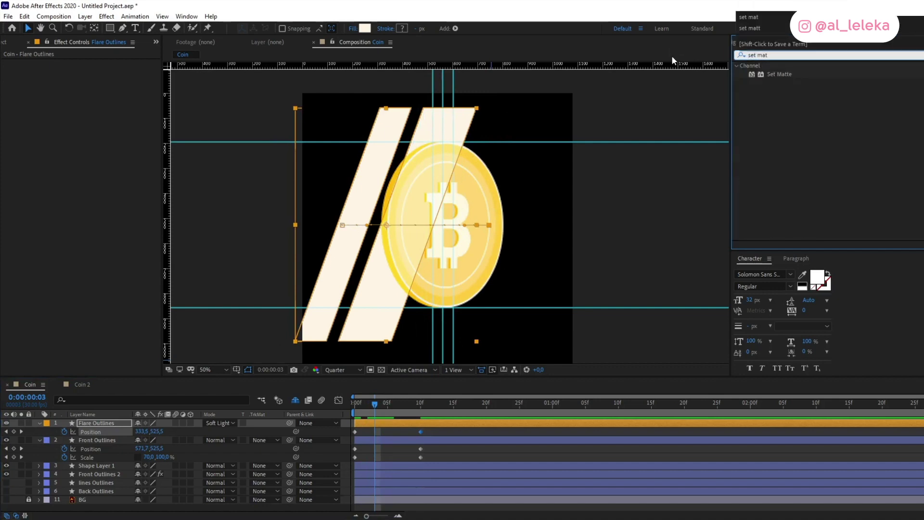
pyautogui.doubleClick(779, 74)
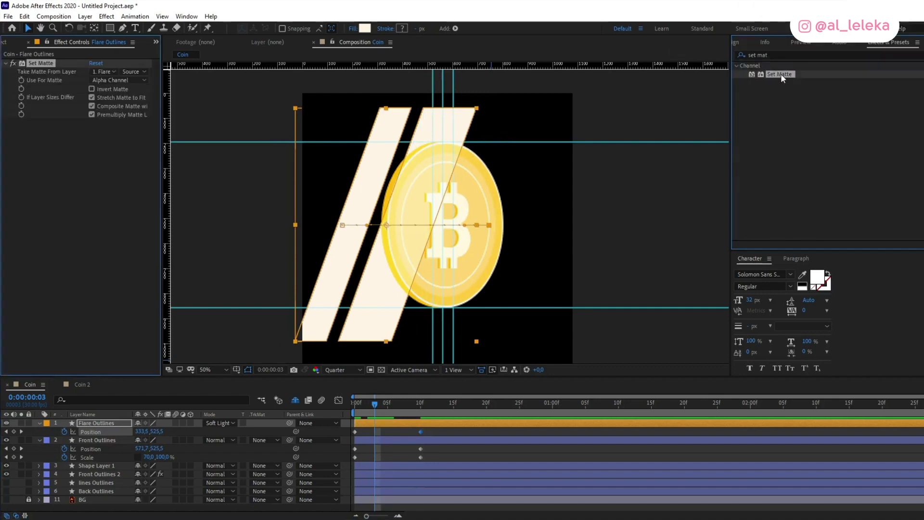
# Step: Take the flare's matte from layer 4, Front Outlines 2, return to 0:00:00:00 and collapse the layer properties
pyautogui.click(114, 73)
pyautogui.click(132, 131)
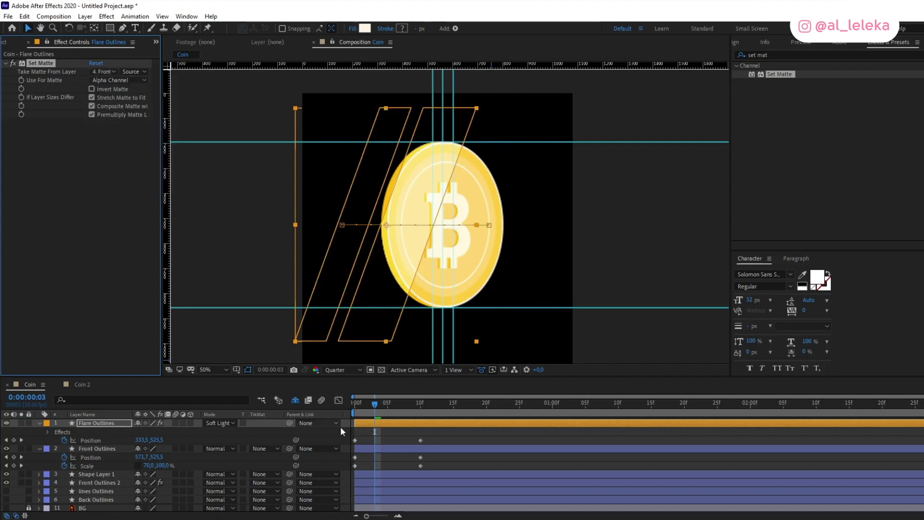
pyautogui.click(355, 406)
pyautogui.press('u')
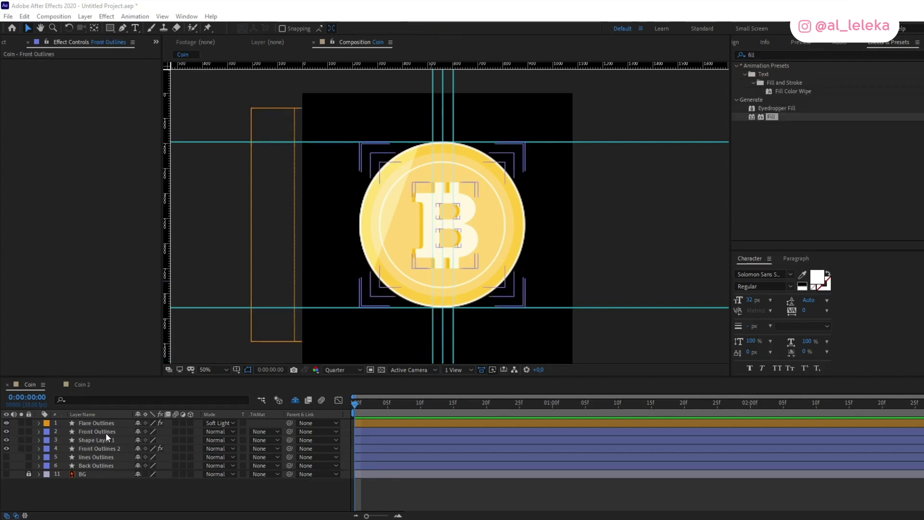
# Step: Rename the Front Outlines layer as FRONT
pyautogui.click(106, 432)
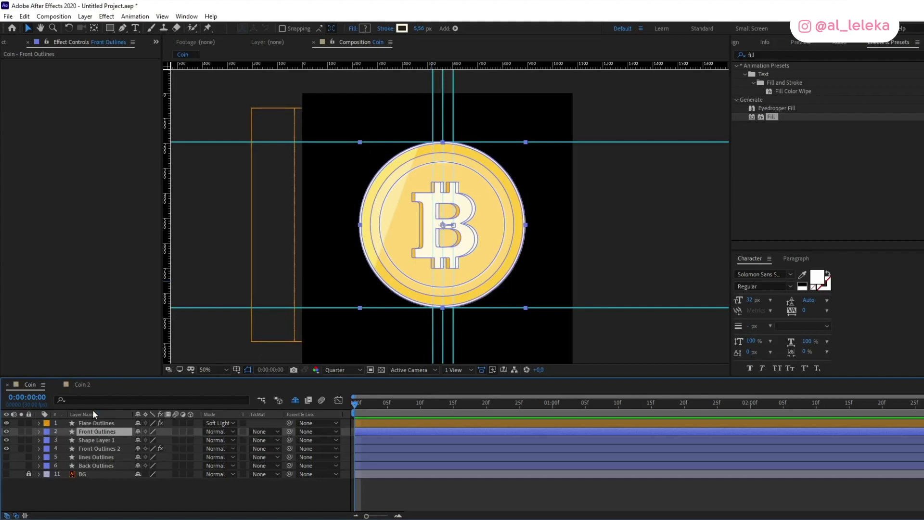
pyautogui.press('Return')
pyautogui.write('FRONT')
pyautogui.press('Return')
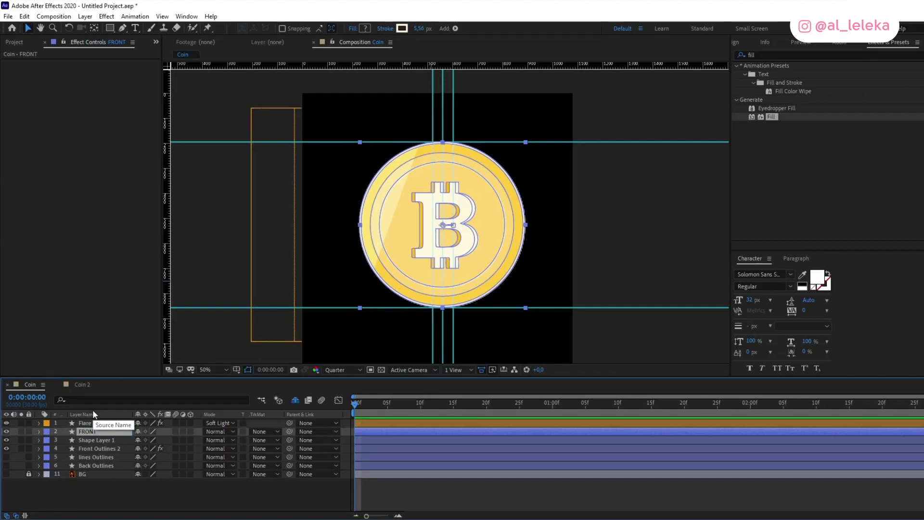
# Step: Rename Shape Layer 1 as MID
pyautogui.click(85, 440)
pyautogui.press('Return')
pyautogui.write('M')
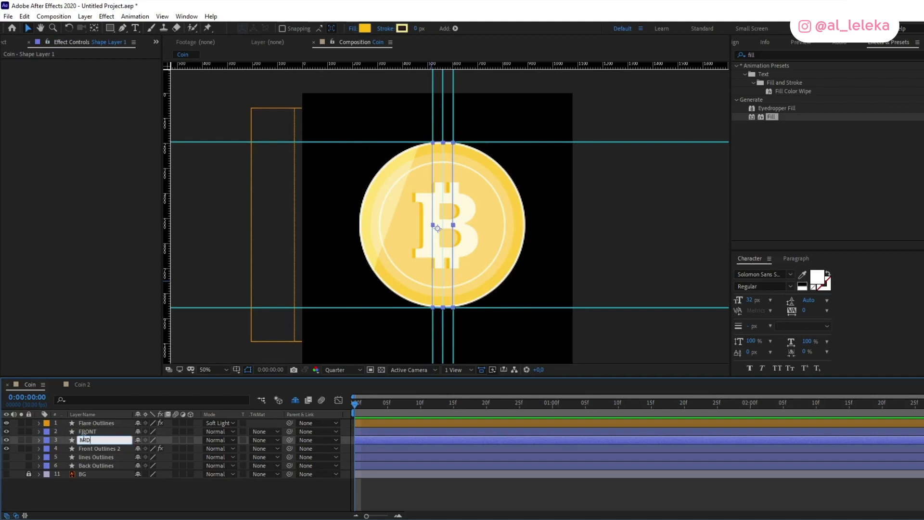
pyautogui.write('ID')
pyautogui.press('Return')
# Step: Rename the Front Outlines 2 layer as BACK
pyautogui.click(117, 450)
pyautogui.press('Return')
pyautogui.write('BACK')
pyautogui.press('Return')
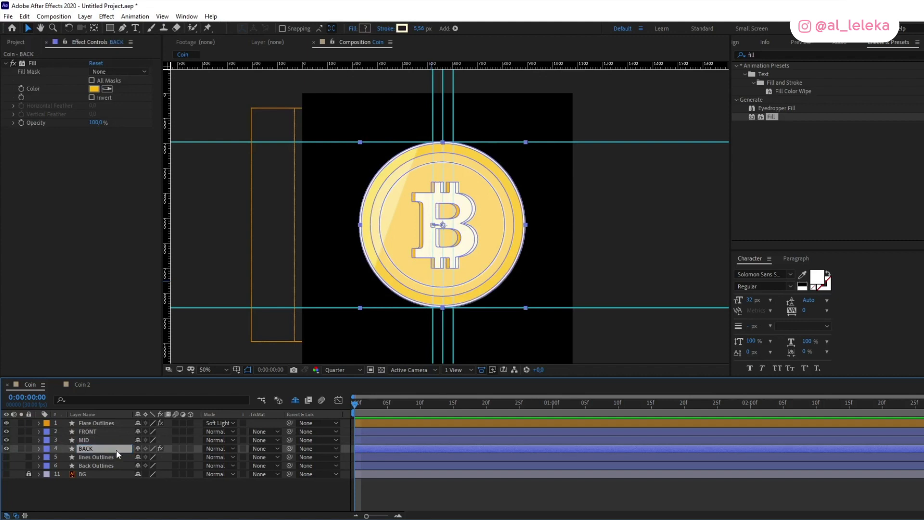
# Step: Trim the FRONT, MID and BACK layers to end at 0:00:00:10 and collapse their keyframed properties
pyautogui.keyDown('shift'); pyautogui.click(94, 429); pyautogui.keyUp('shift')
pyautogui.press('u')
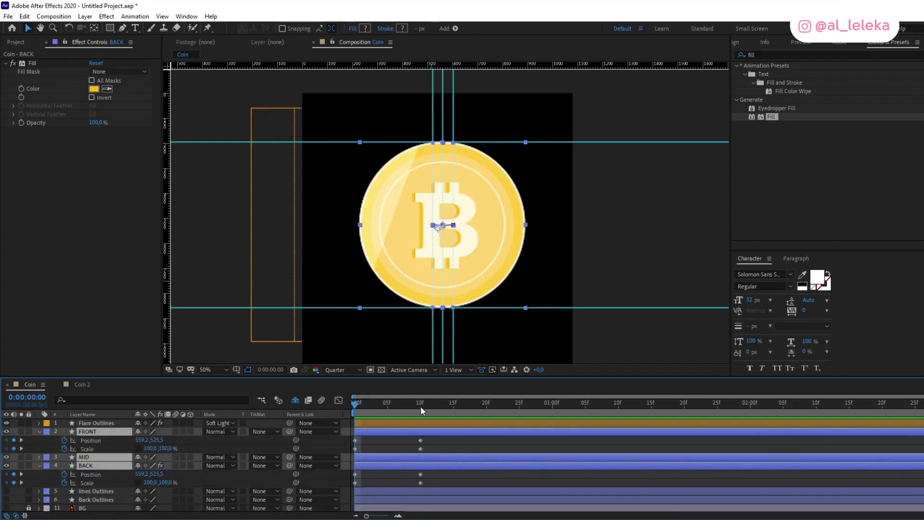
pyautogui.click(421, 403)
pyautogui.hotkey('alt', ']')
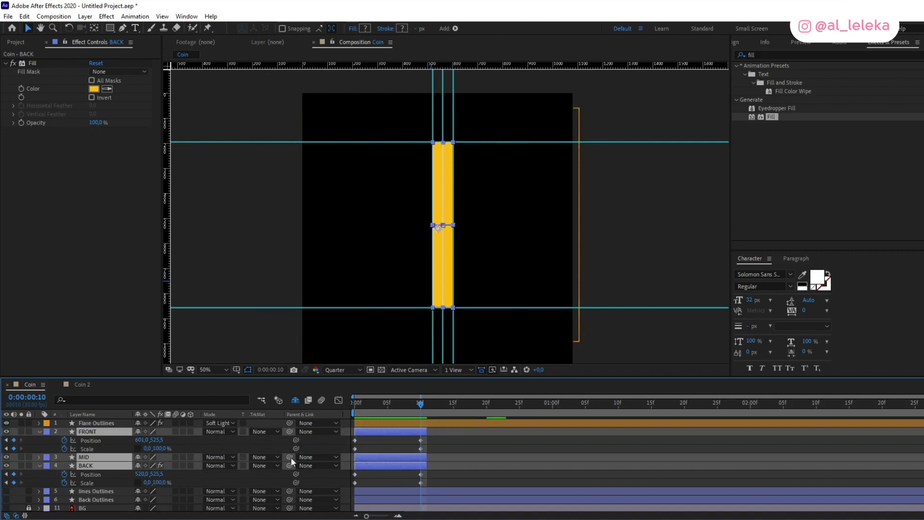
pyautogui.click(39, 431)
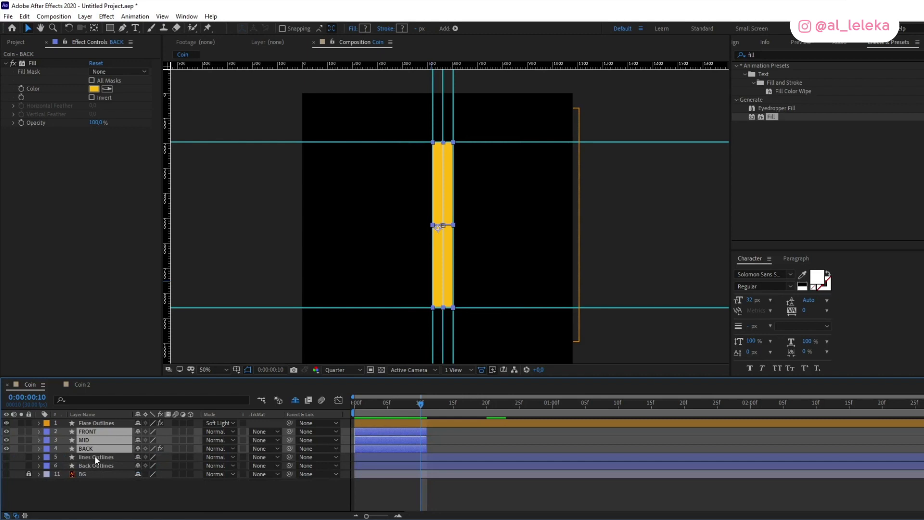
# Step: Duplicate the FRONT, MID and BACK layers, extend the copies to 0:00:00:20 and trim their start to 0:00:00:10
pyautogui.hotkey('ctrl', 'd')
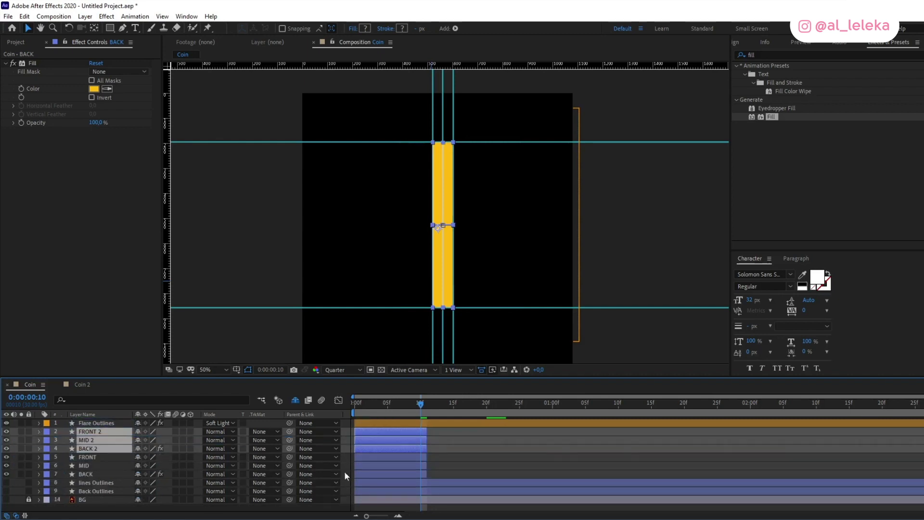
pyautogui.press('u')
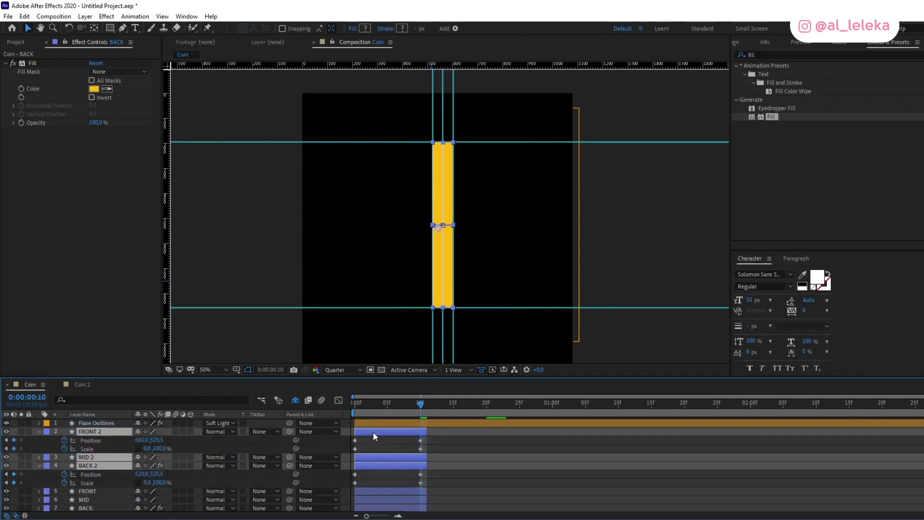
pyautogui.moveTo(429, 435); pyautogui.dragTo(490, 432)
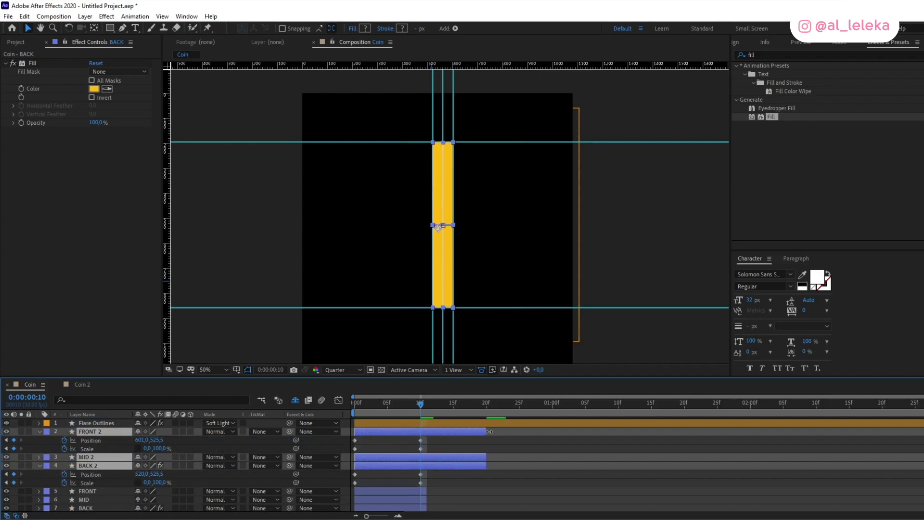
pyautogui.hotkey('alt', '[')
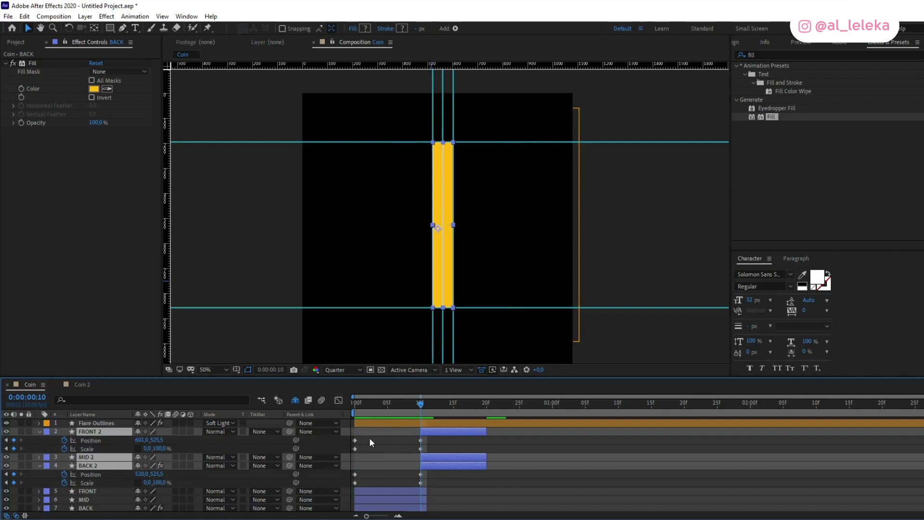
# Step: Move the first Position and Scale keyframes of FRONT 2 and BACK 2 from frame 0 to 0:00:00:20
pyautogui.moveTo(370, 437); pyautogui.dragTo(344, 488)
pyautogui.moveTo(453, 448); pyautogui.dragTo(486, 452)
pyautogui.click(486, 409)
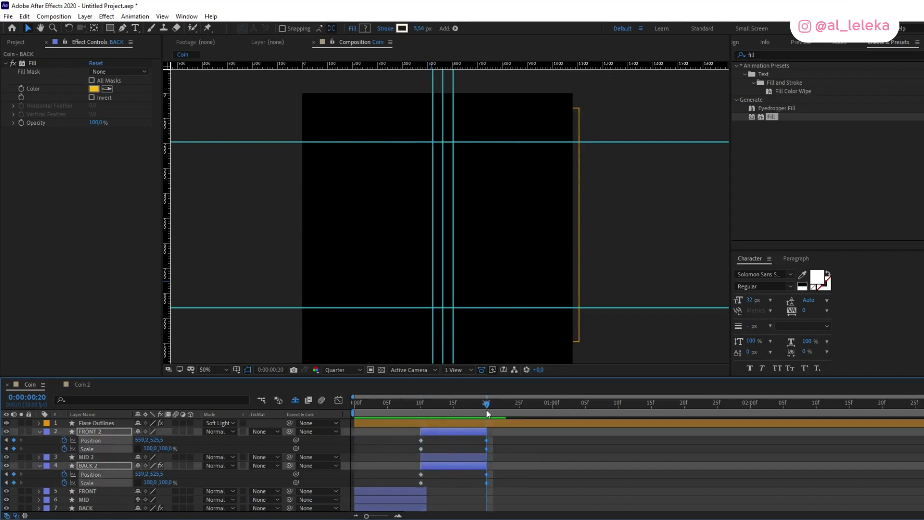
# Step: Extend FRONT 2, MID 2 and BACK 2 by one frame to cover 0:00:00:20 and end the work area with them
pyautogui.click(487, 432)
pyautogui.keyDown('ctrl'); pyautogui.click(482, 458); pyautogui.keyUp('ctrl')
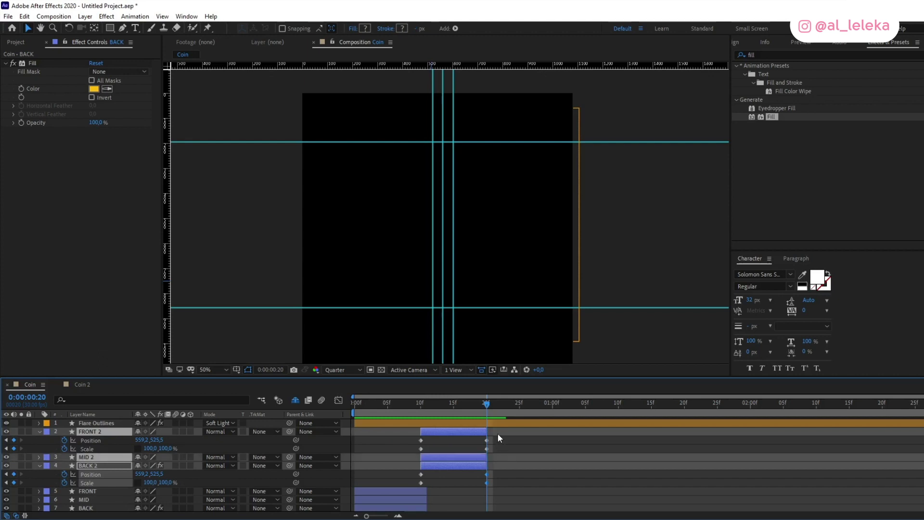
pyautogui.moveTo(488, 429); pyautogui.dragTo(493, 429)
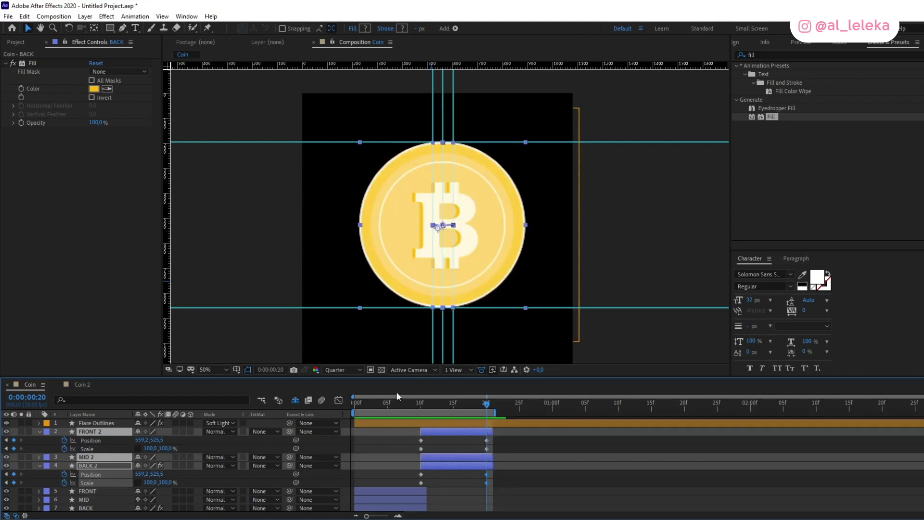
pyautogui.moveTo(410, 407); pyautogui.dragTo(449, 413)
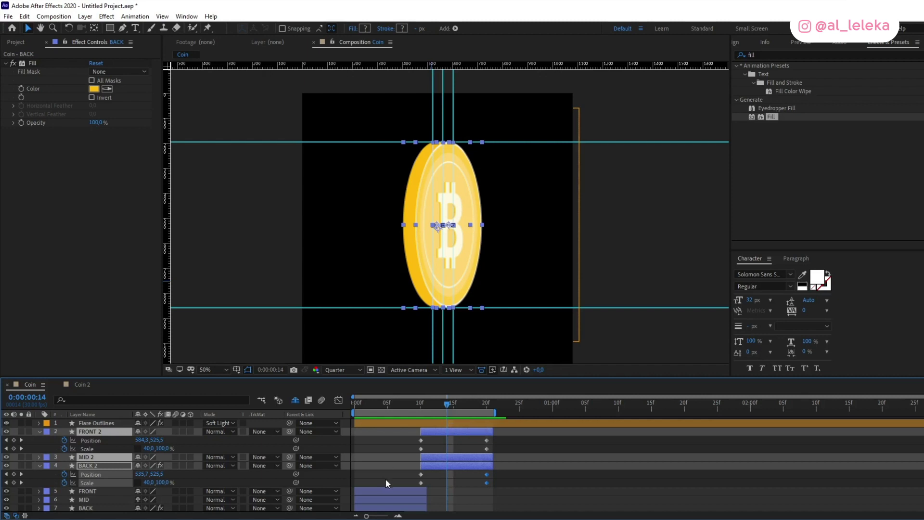
# Step: Reorder the duplicated layers so BACK 2 sits above MID 2 and FRONT 2 sits below it
pyautogui.click(441, 482)
pyautogui.click(97, 467)
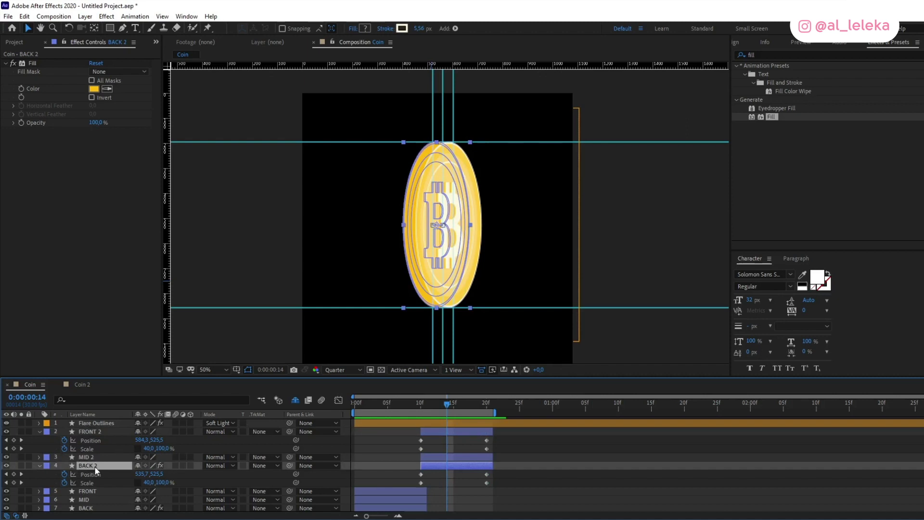
pyautogui.moveTo(94, 466); pyautogui.dragTo(101, 430)
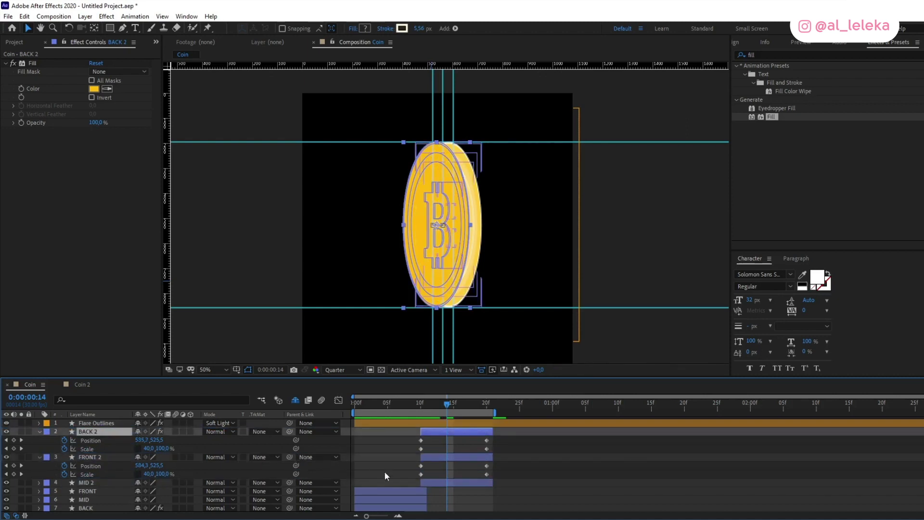
pyautogui.click(91, 458)
pyautogui.moveTo(90, 461); pyautogui.dragTo(91, 486)
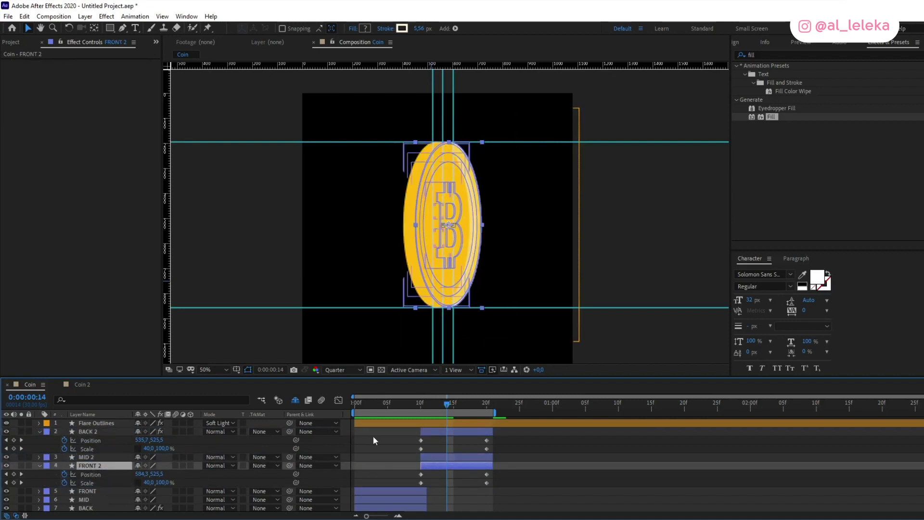
# Step: Delete the Fill effect from the BACK 2 layer
pyautogui.click(421, 403)
pyautogui.moveTo(425, 408)
pyautogui.mouseDown()
pyautogui.moveTo(452, 415)
pyautogui.moveTo(423, 422)
pyautogui.moveTo(431, 419)
pyautogui.mouseUp()
pyautogui.click(431, 429)
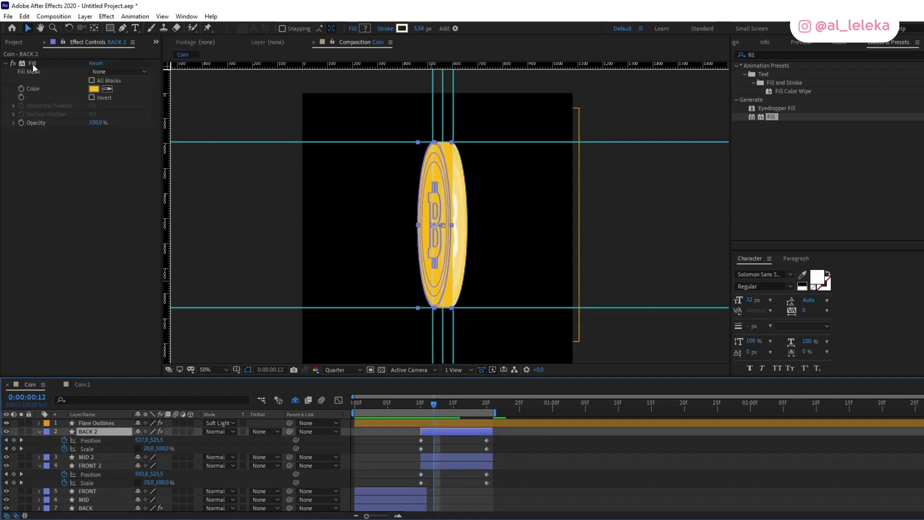
pyautogui.click(33, 63)
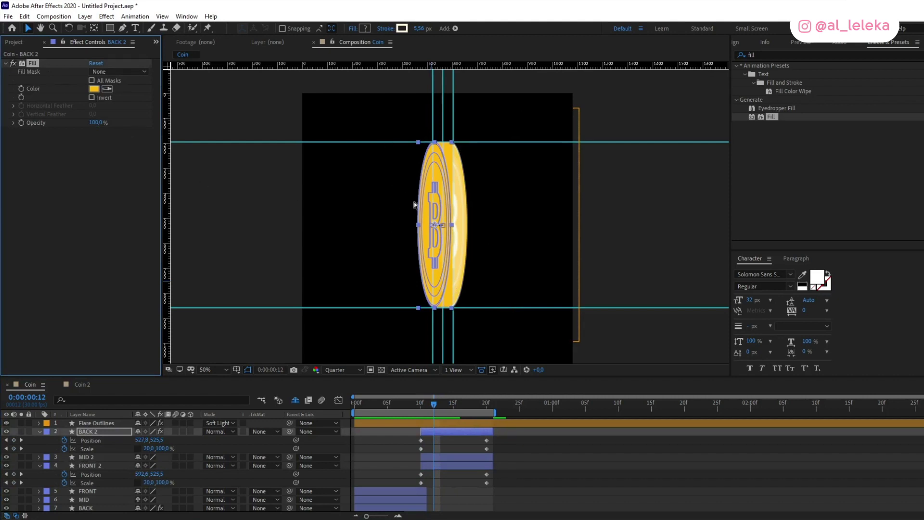
pyautogui.press('Delete')
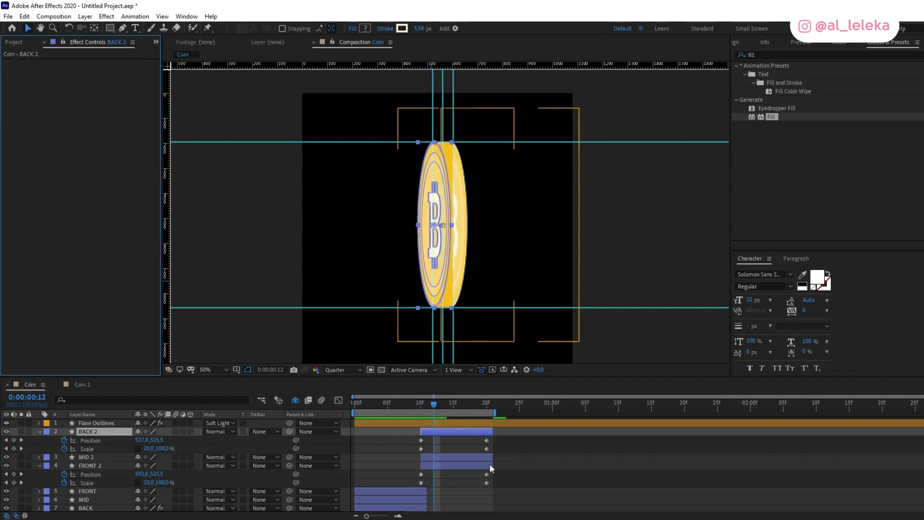
# Step: Apply the yellow Fill effect to the FRONT 2 layer and preview the coin rotation
pyautogui.click(460, 405)
pyautogui.click(463, 466)
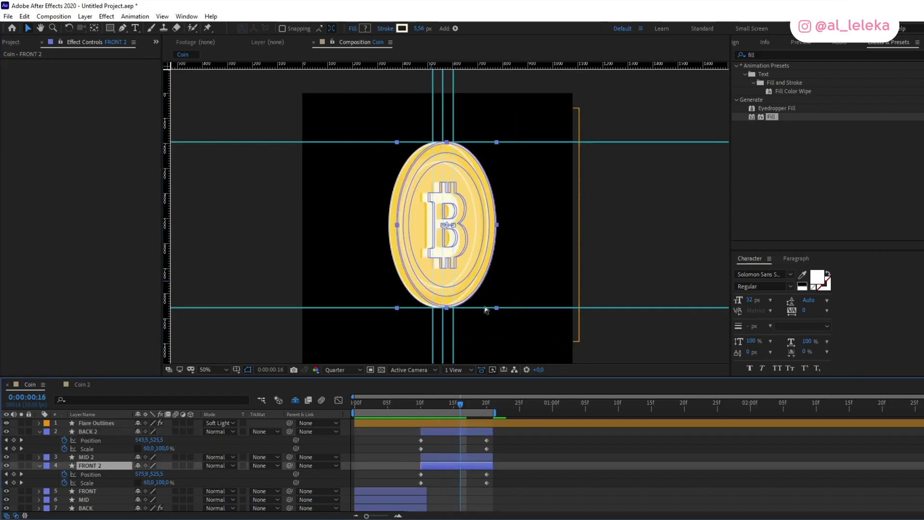
pyautogui.hotkey('ctrl', 'alt', 'shift', 'e')
pyautogui.moveTo(408, 403); pyautogui.dragTo(486, 415)
pyautogui.click(392, 446)
pyautogui.press('space')
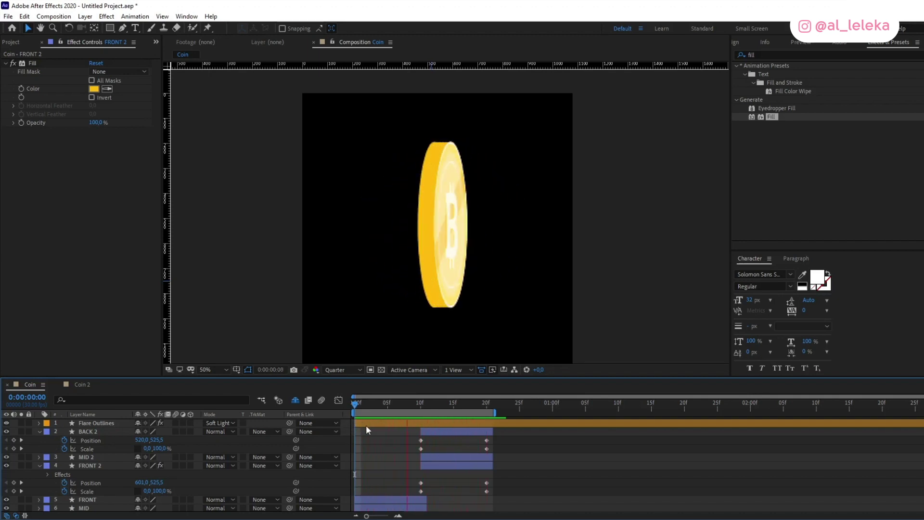
# Step: Trim the Flare Outlines layer to end at 0:00:00:10
pyautogui.click(420, 422)
pyautogui.moveTo(421, 403); pyautogui.dragTo(424, 410)
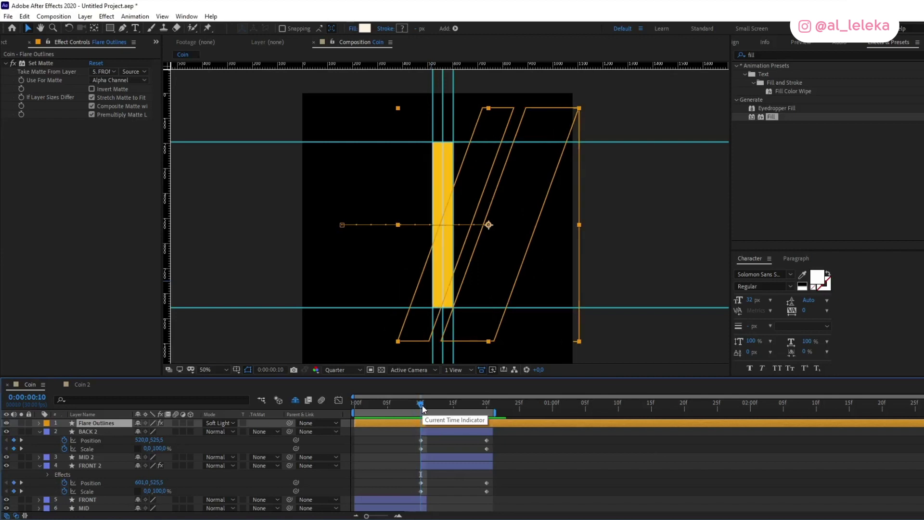
pyautogui.hotkey('alt', ']')
# Step: Try a duplicate of the flare layer from 0:00:00:10 on, with its matte taken from BACK 2
pyautogui.hotkey('ctrl', 'd')
pyautogui.moveTo(417, 421); pyautogui.dragTo(460, 407)
pyautogui.click(103, 71)
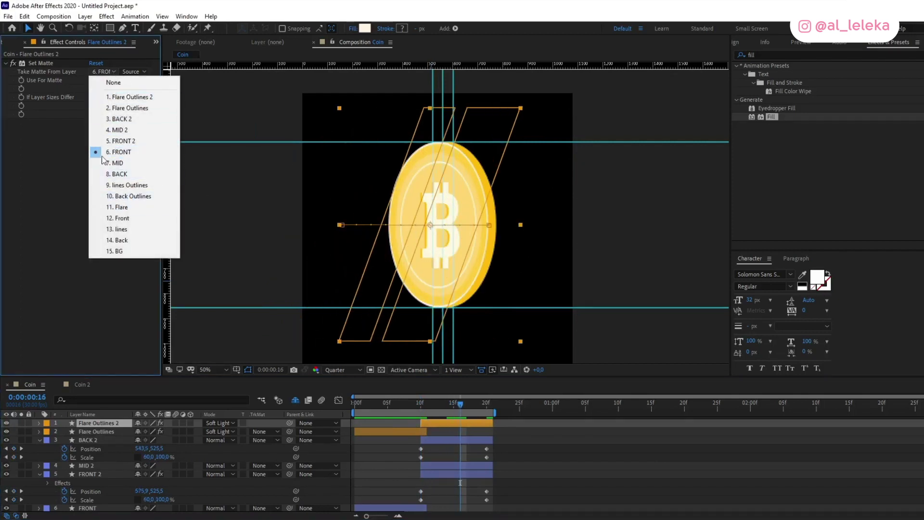
pyautogui.click(127, 119)
# Step: Scrub through the second half of the rotation and delete the Flare Outlines 2 layer
pyautogui.moveTo(422, 406); pyautogui.dragTo(461, 409)
pyautogui.click(455, 422)
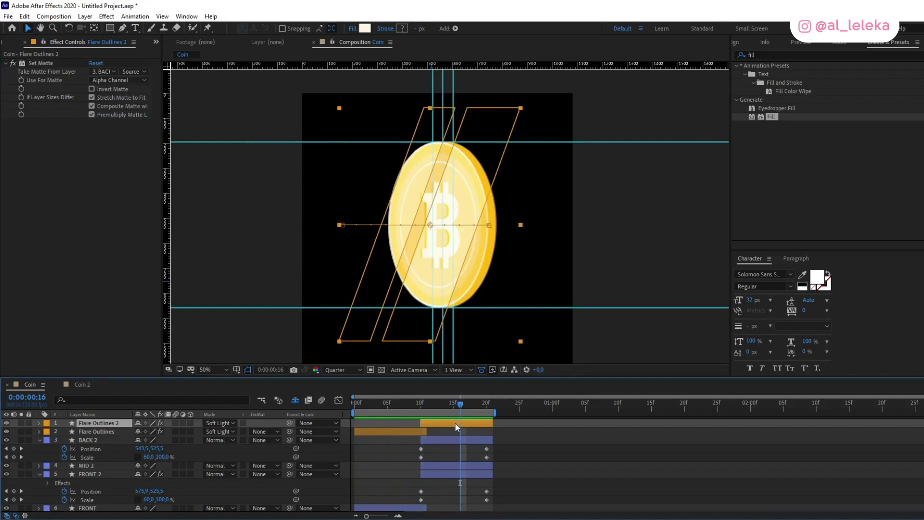
pyautogui.press('Delete')
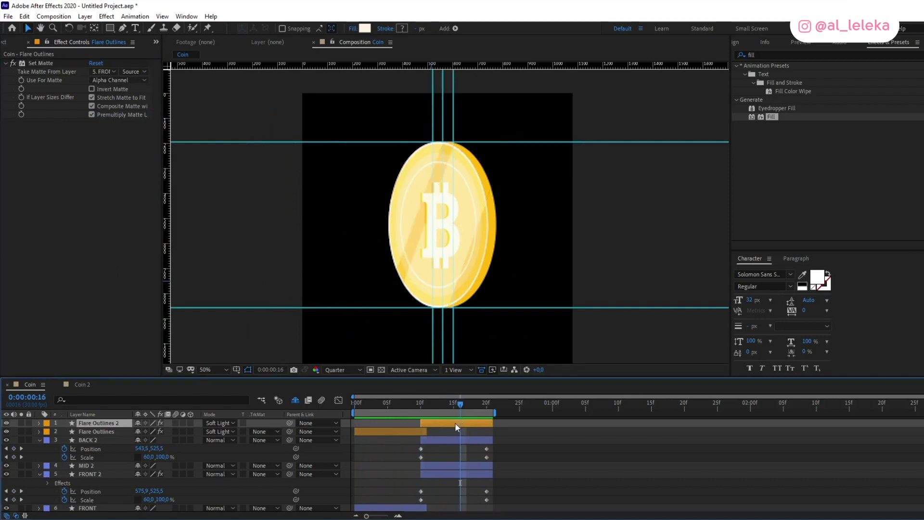
# Step: Set the Flare Outlines X position to 7,6 at 0:00:00:00 and go to 0:00:00:20
pyautogui.moveTo(382, 401); pyautogui.dragTo(329, 402)
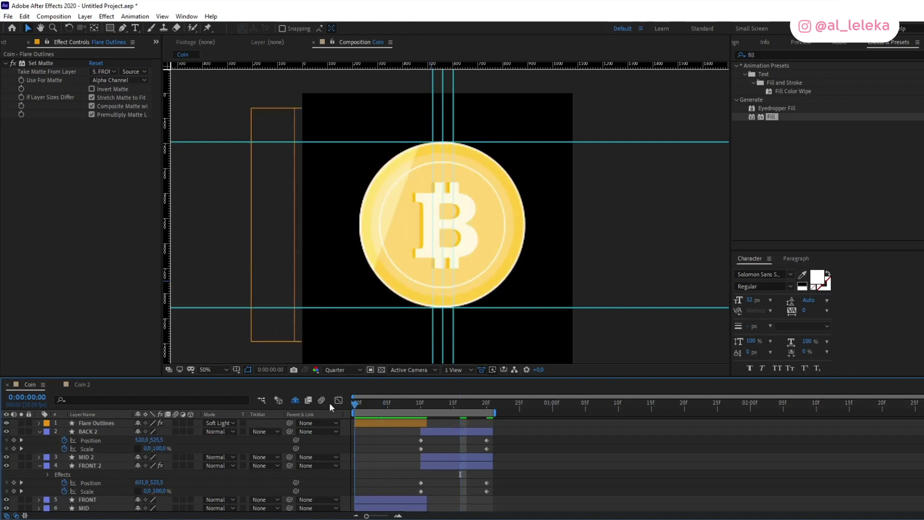
pyautogui.click(91, 423)
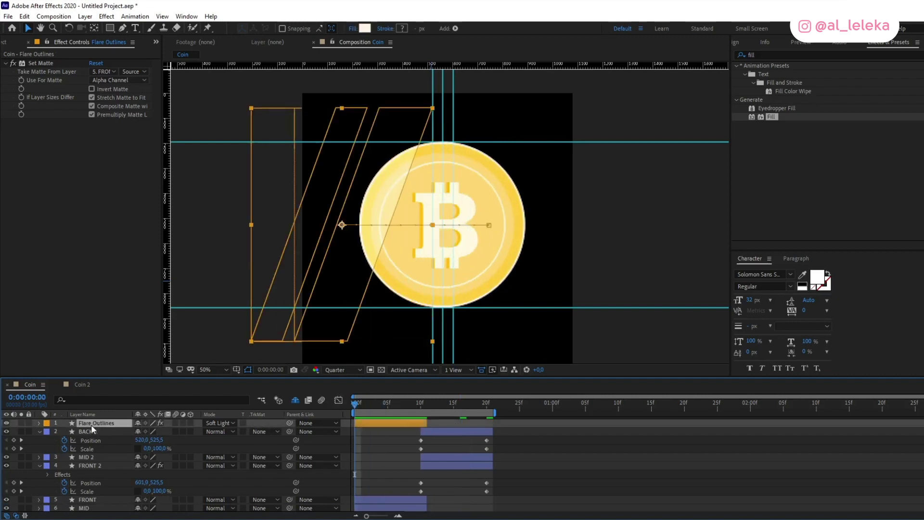
pyautogui.press('p')
pyautogui.moveTo(140, 436); pyautogui.dragTo(67, 437)
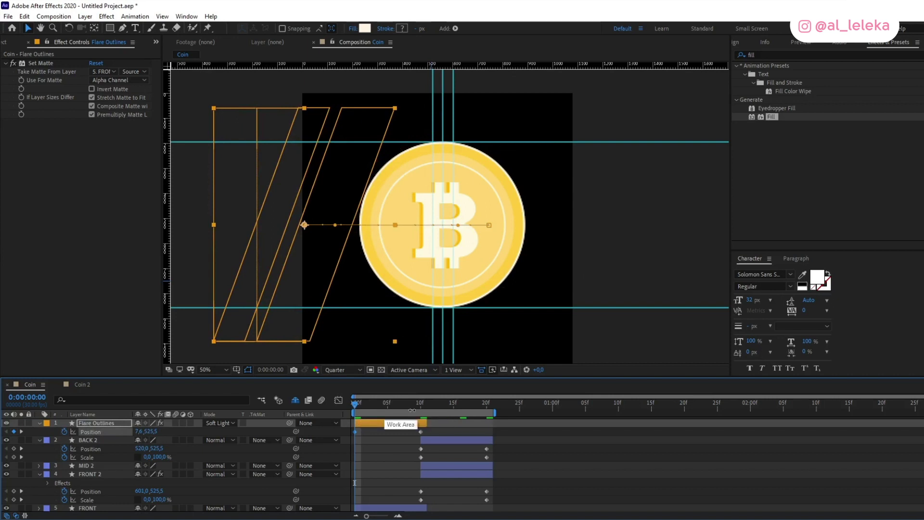
pyautogui.click(487, 404)
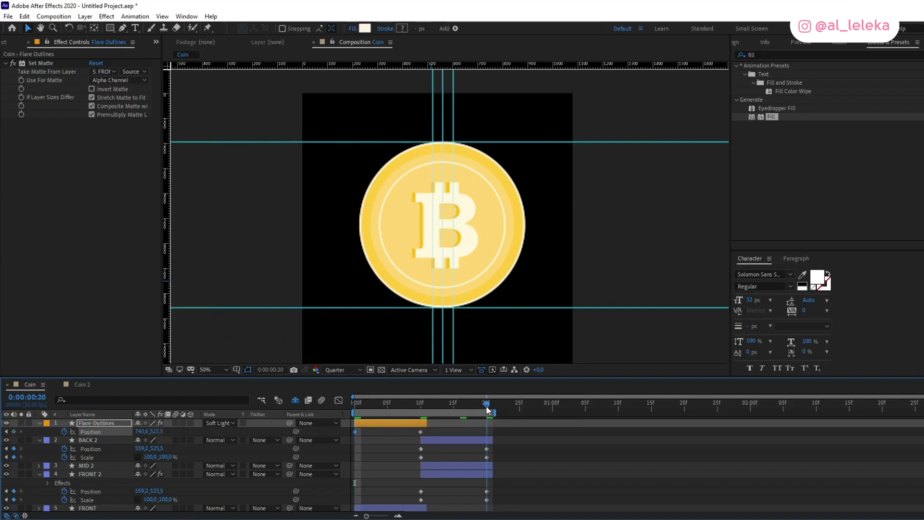
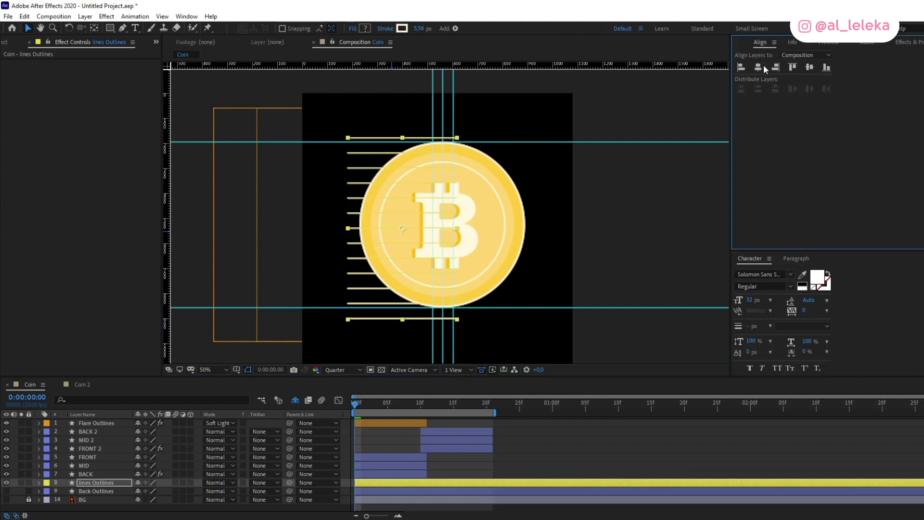
# Step: Centre the lines Outlines layer horizontally in the composition and widen all its line paths evenly past both sides of the coin
pyautogui.click(759, 67)
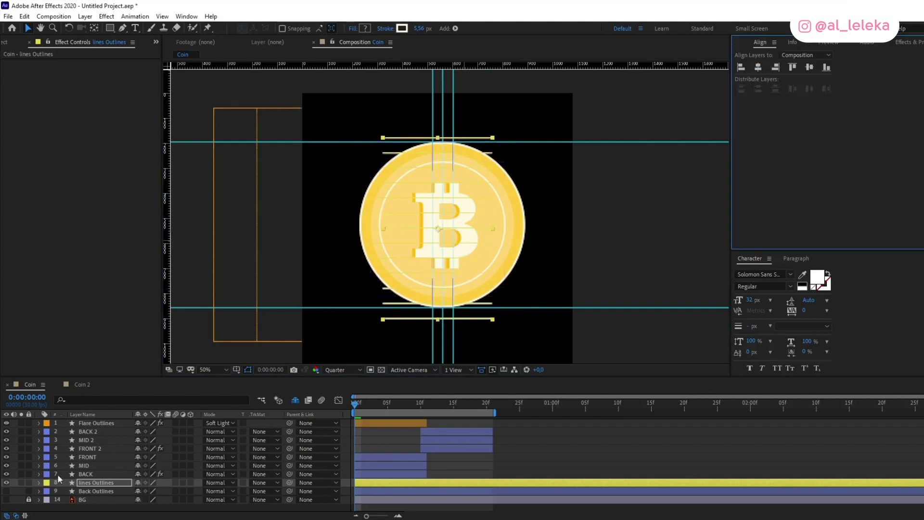
pyautogui.click(39, 483)
pyautogui.click(46, 491)
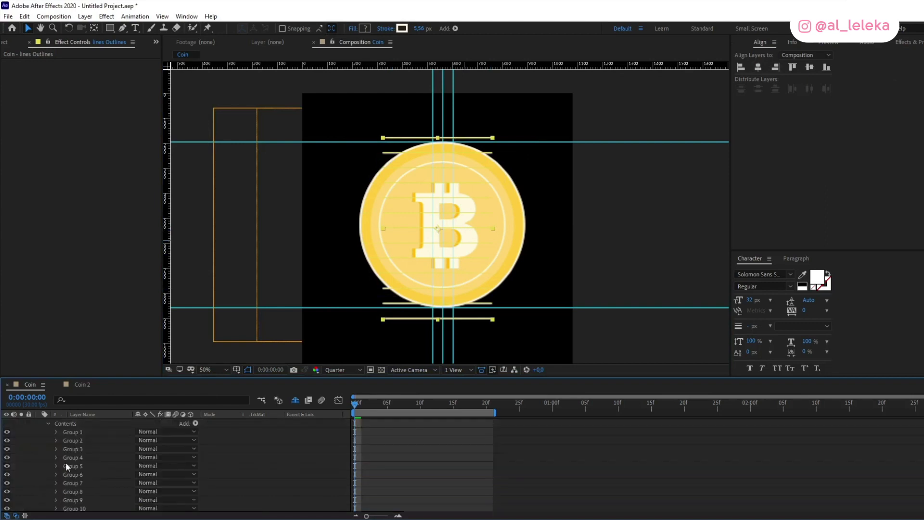
pyautogui.click(57, 430)
pyautogui.click(55, 432)
pyautogui.click(82, 440)
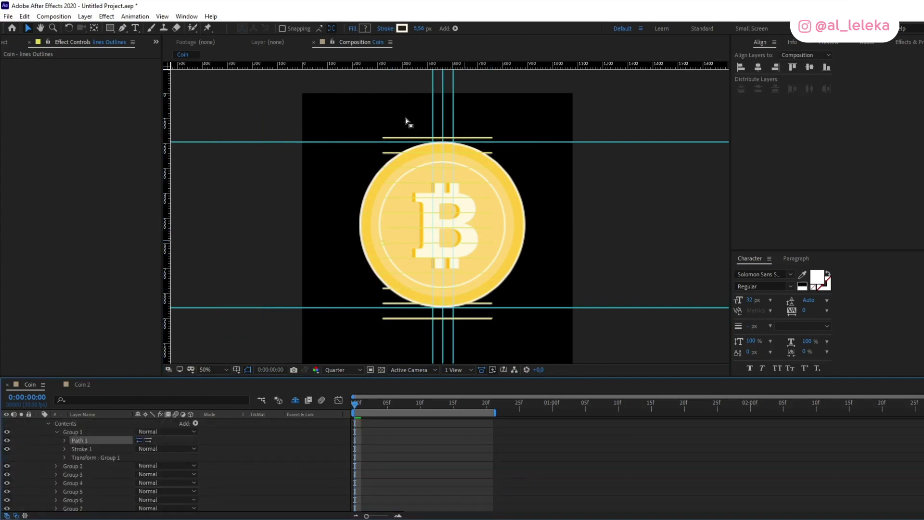
pyautogui.moveTo(356, 98); pyautogui.dragTo(564, 359)
pyautogui.doubleClick(492, 183)
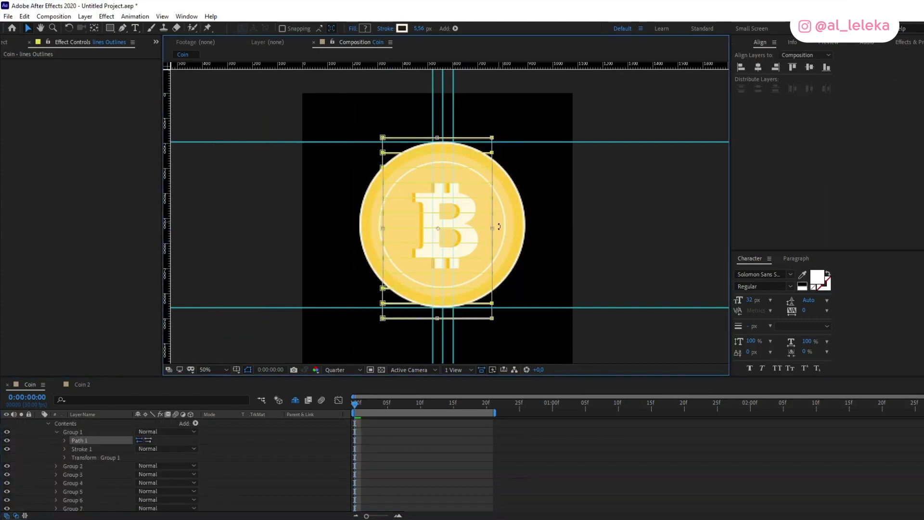
pyautogui.moveTo(493, 228); pyautogui.dragTo(534, 237)
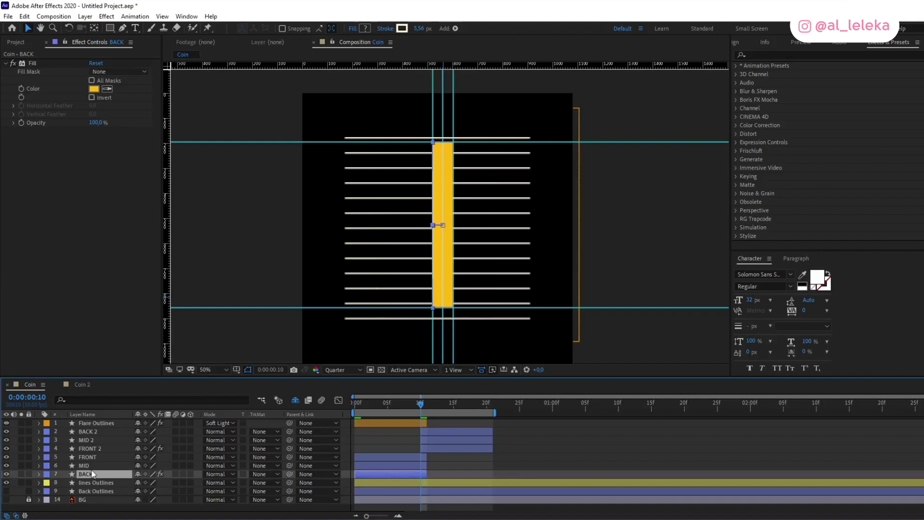
# Step: Scrub through both halves of the rotation to examine which MID, BACK and FRONT layers form the coin's edge
pyautogui.click(86, 464)
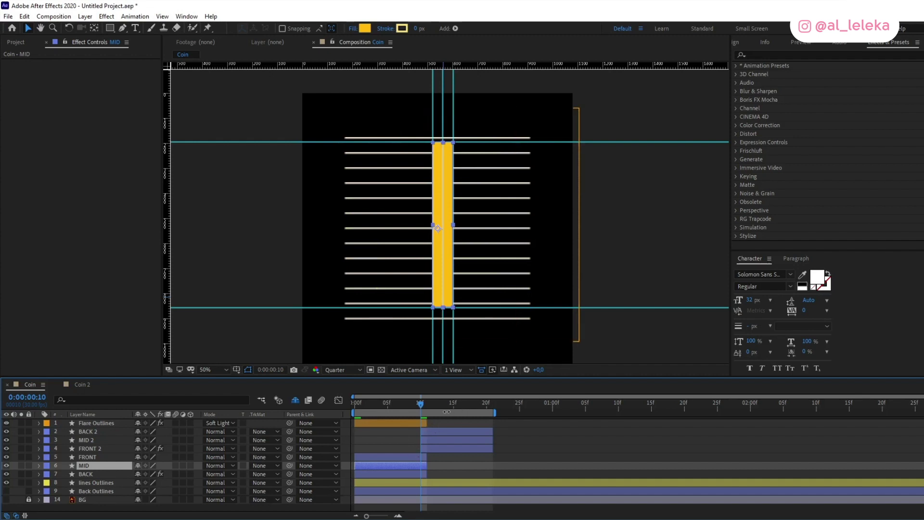
pyautogui.moveTo(437, 404); pyautogui.dragTo(453, 405)
pyautogui.click(443, 447)
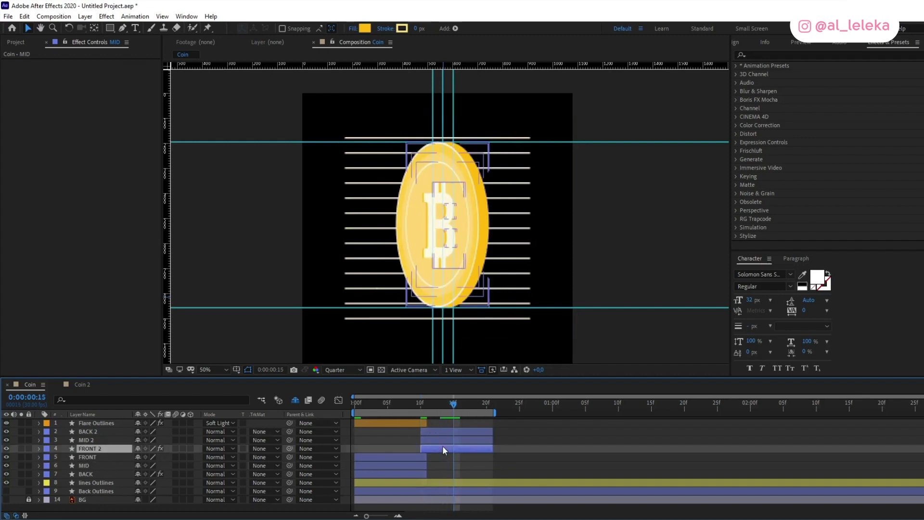
pyautogui.keyDown('shift'); pyautogui.click(453, 440); pyautogui.keyUp('shift')
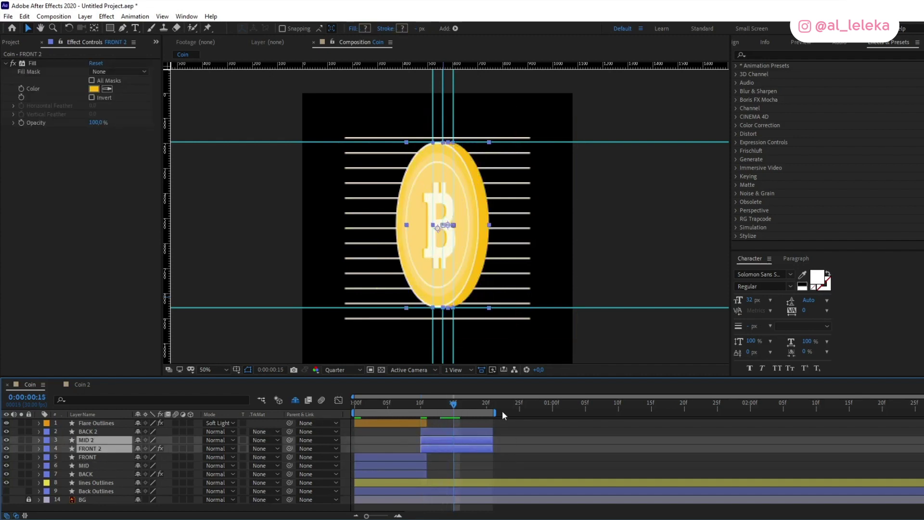
pyautogui.moveTo(387, 409); pyautogui.dragTo(326, 419)
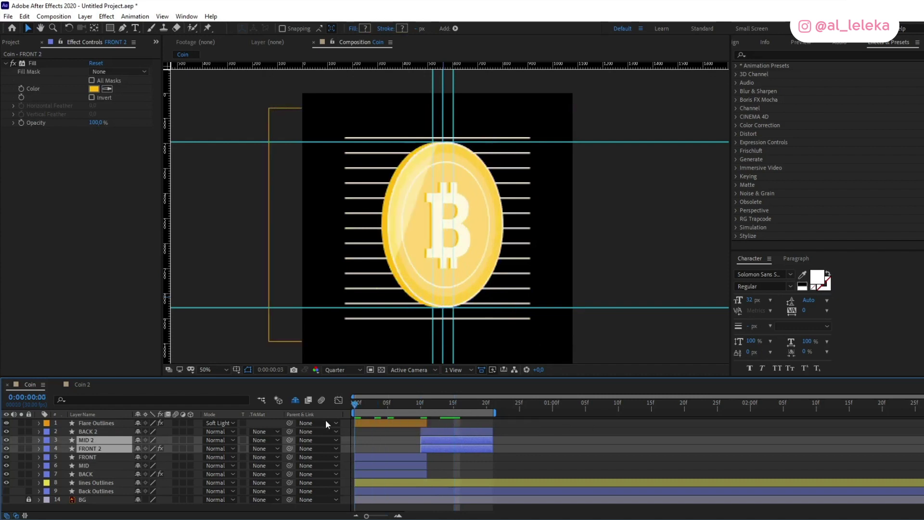
# Step: Duplicate the MID and BACK layers at the start, move the copies below BACK and pre-compose them as MASK 1
pyautogui.click(95, 473)
pyautogui.keyDown('shift'); pyautogui.click(92, 467); pyautogui.keyUp('shift')
pyautogui.hotkey('ctrl', 'd')
pyautogui.moveTo(90, 478); pyautogui.dragTo(99, 496)
pyautogui.hotkey('ctrl', 'shift', 'c')
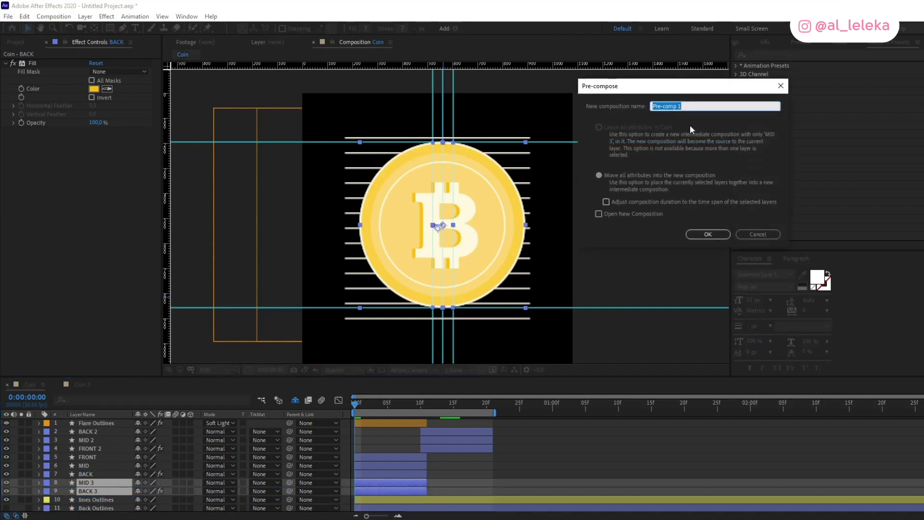
pyautogui.write('MASK 1')
pyautogui.press('Return')
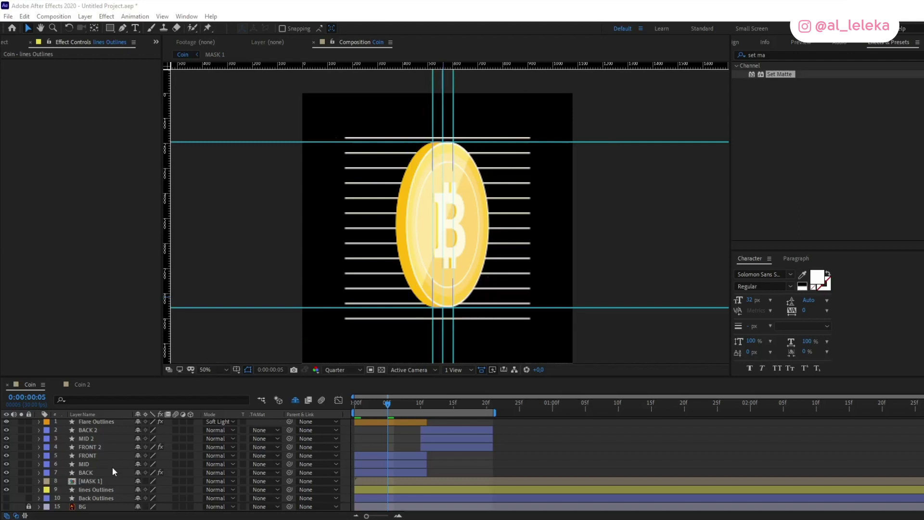
# Step: Apply Set Matte to the lines Outlines layer with its matte taken from MASK 1, and hide the MASK 1 layer
pyautogui.click(91, 489)
pyautogui.doubleClick(778, 75)
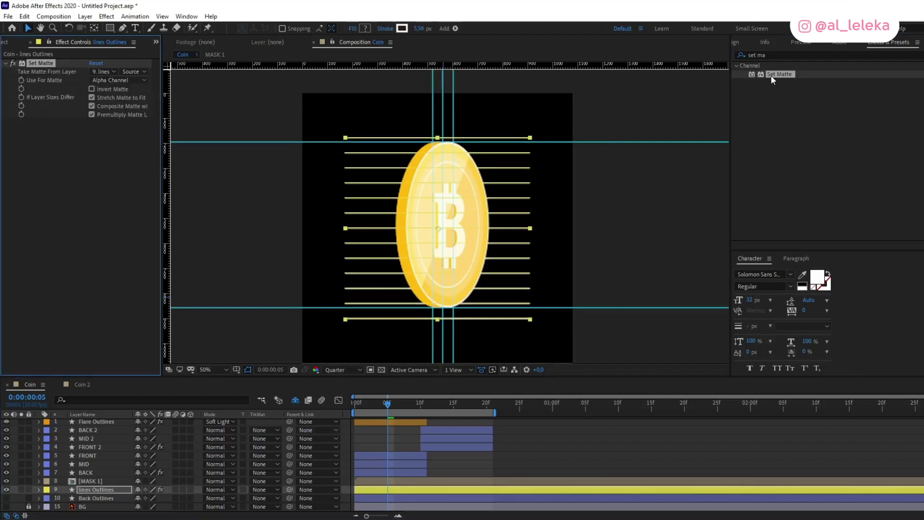
pyautogui.click(108, 72)
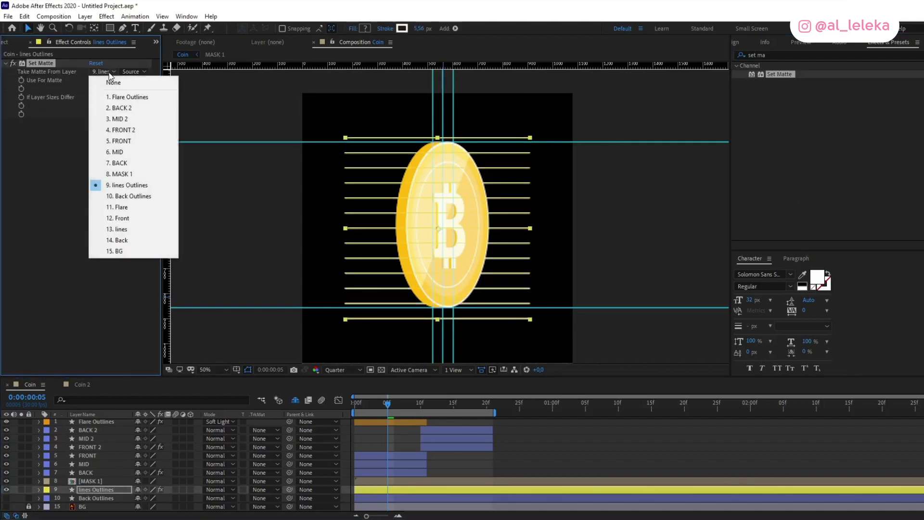
pyautogui.click(118, 175)
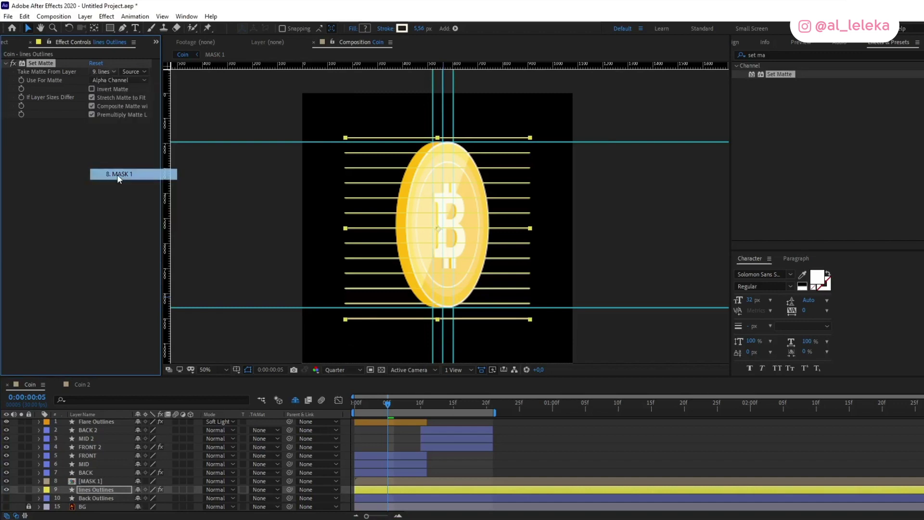
pyautogui.click(6, 481)
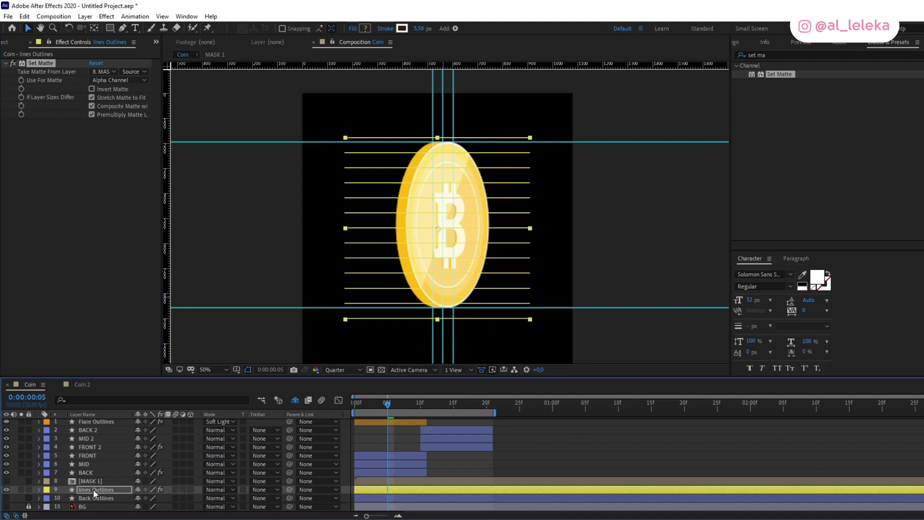
# Step: Move the lines Outlines layer between FRONT and MID and preview the edge lines in the first half of the rotation
pyautogui.moveTo(93, 489); pyautogui.dragTo(101, 462)
pyautogui.click(353, 405)
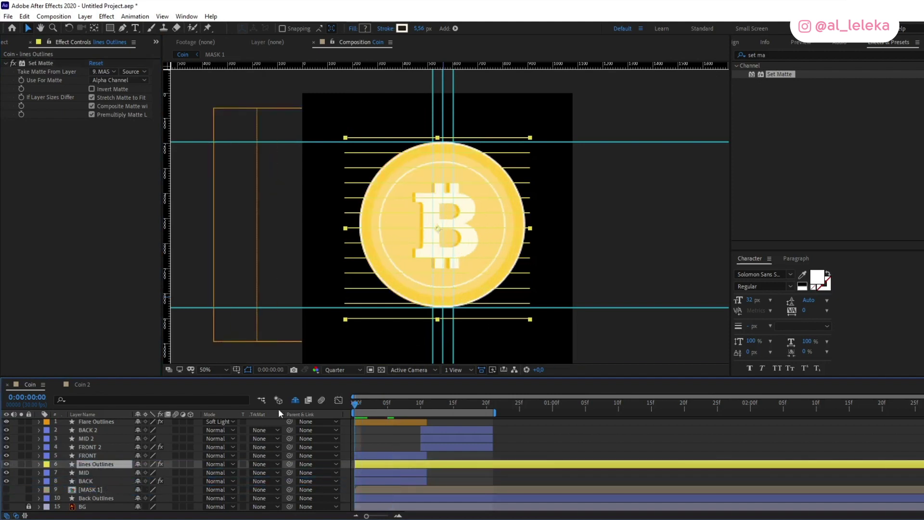
pyautogui.press('space')
pyautogui.moveTo(377, 403); pyautogui.dragTo(412, 409)
pyautogui.click(398, 443)
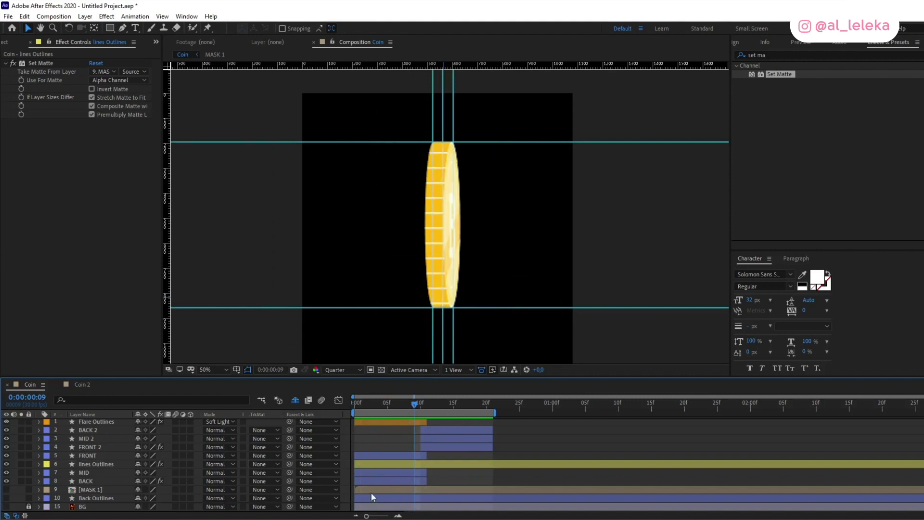
# Step: Duplicate the MID 2 and FRONT 2 layers, move the copies below FRONT 2 and pre-compose them as MASK 2
pyautogui.moveTo(415, 406); pyautogui.dragTo(441, 406)
pyautogui.click(438, 447)
pyautogui.keyDown('ctrl'); pyautogui.click(438, 439); pyautogui.keyUp('ctrl')
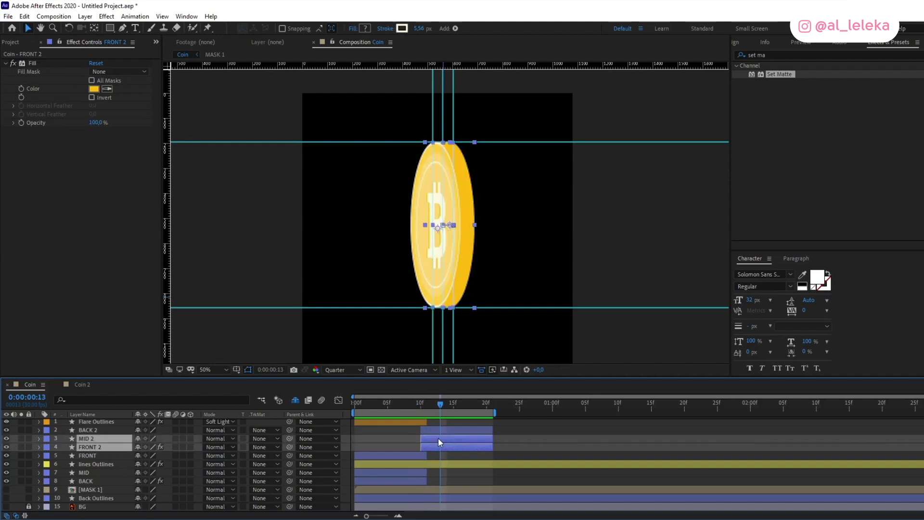
pyautogui.hotkey('ctrl', 'd')
pyautogui.moveTo(80, 456); pyautogui.dragTo(89, 467)
pyautogui.hotkey('ctrl', 'shift', 'c')
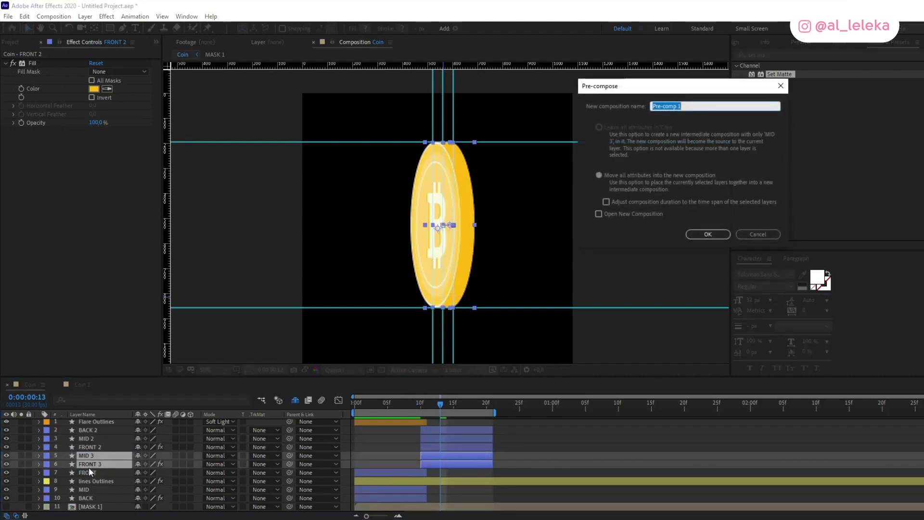
pyautogui.write('MASK 2')
pyautogui.press('Return')
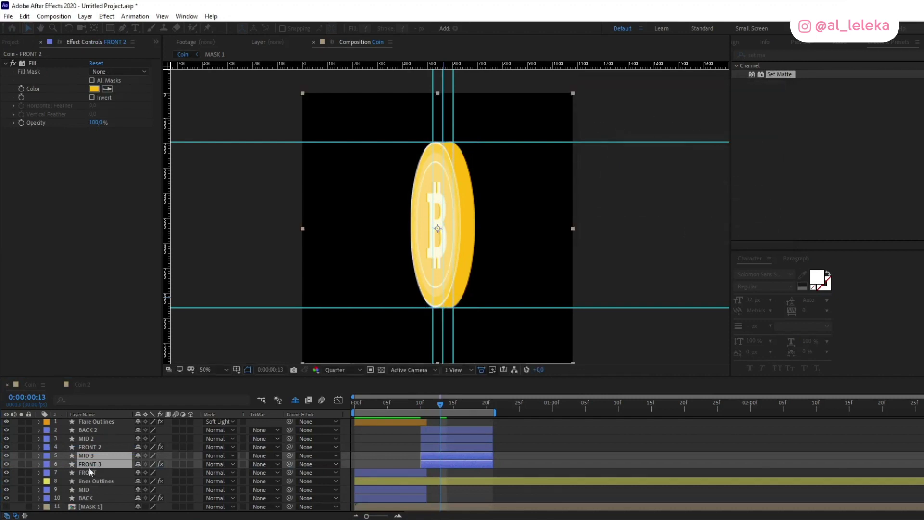
# Step: Duplicate lines Outlines, place the copy directly above FRONT with its Set Matte taken from MASK 2, and hide MASK 2
pyautogui.click(418, 473)
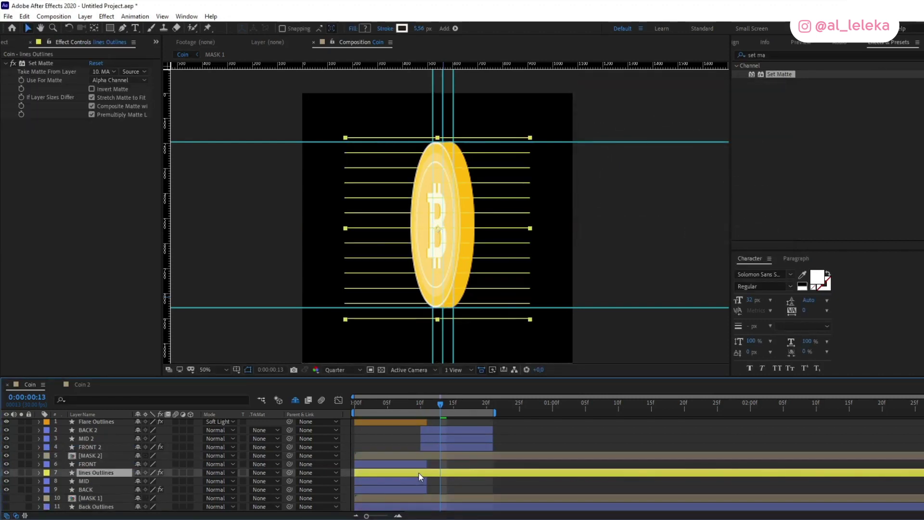
pyautogui.hotkey('ctrl', 'd')
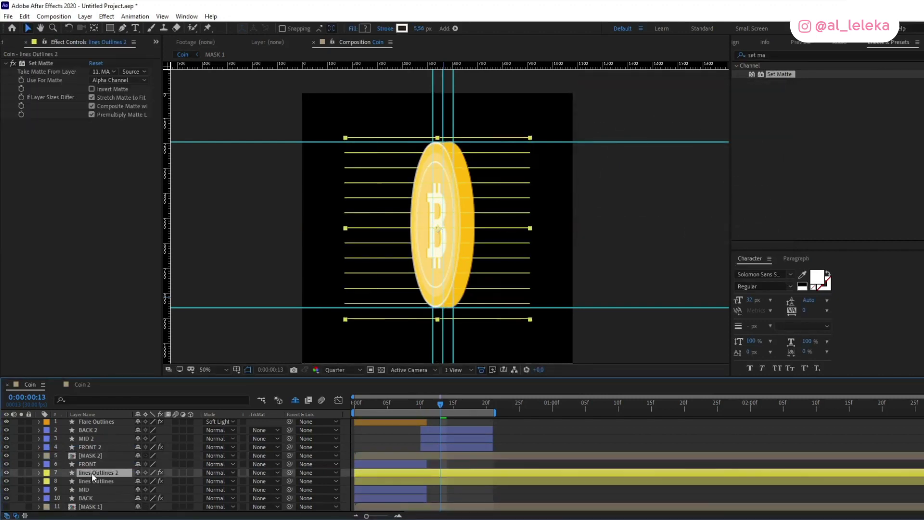
pyautogui.moveTo(92, 472); pyautogui.dragTo(94, 462)
pyautogui.click(103, 71)
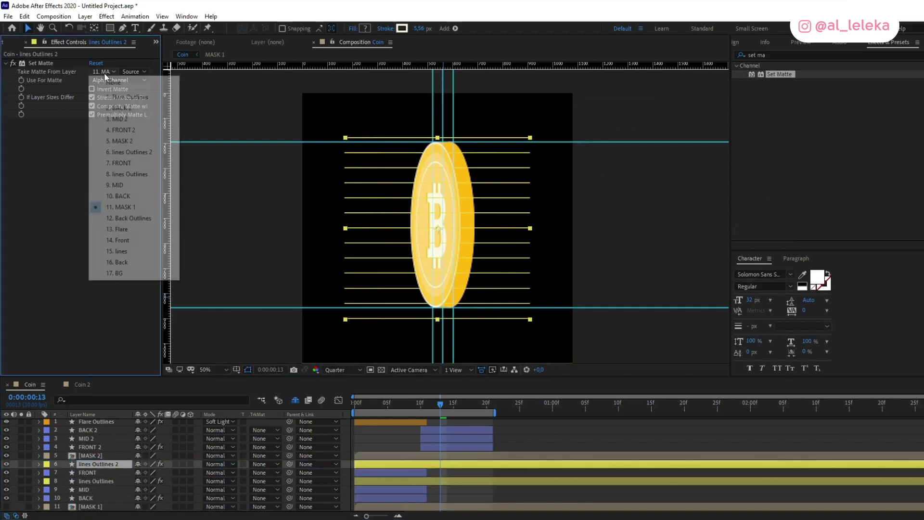
pyautogui.click(128, 141)
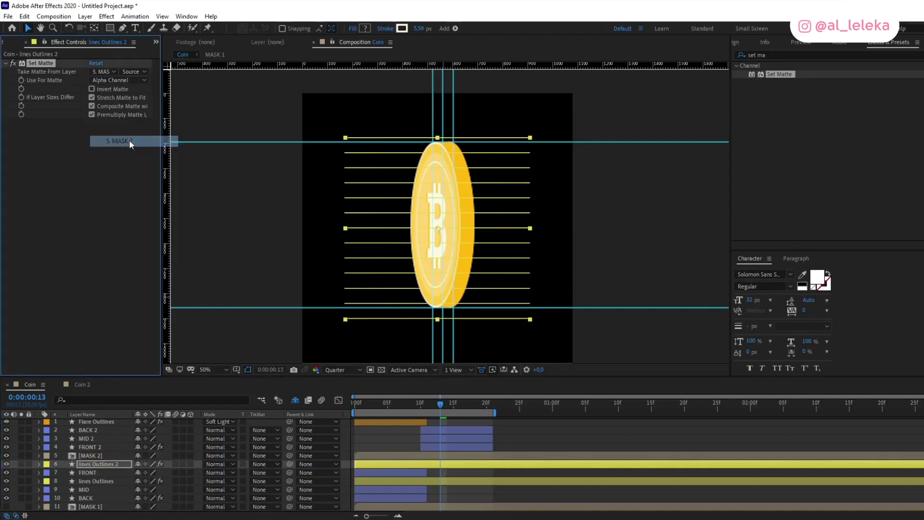
pyautogui.click(6, 456)
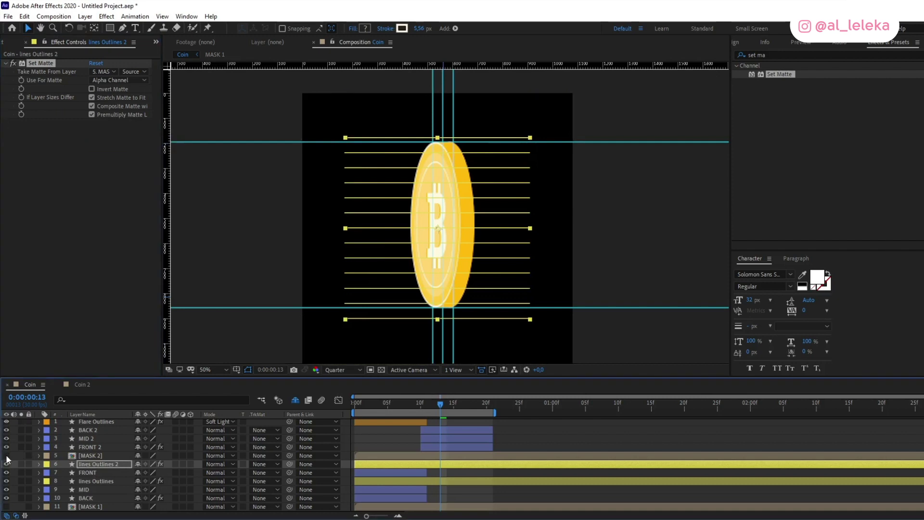
# Step: Move the lines Outlines 2 layer between BACK 2 and MID 2 and preview the edge lines through the whole rotation
pyautogui.click(397, 435)
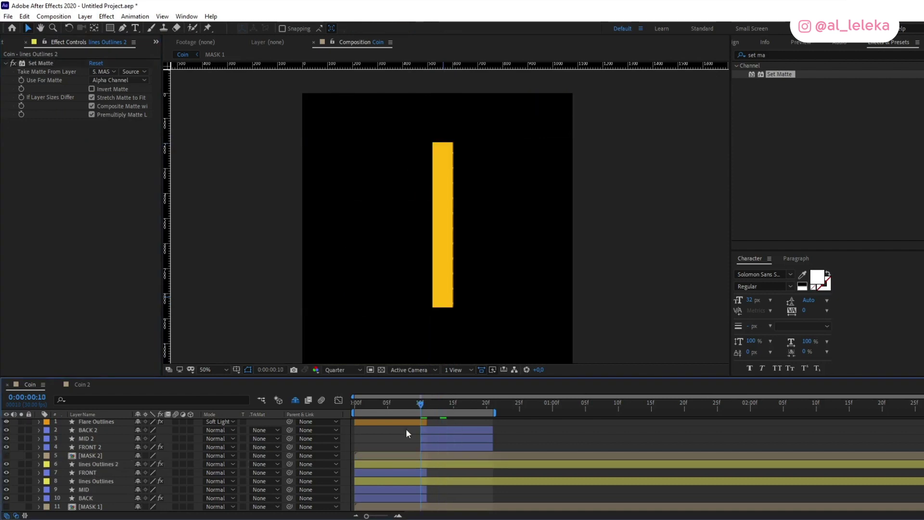
pyautogui.click(421, 404)
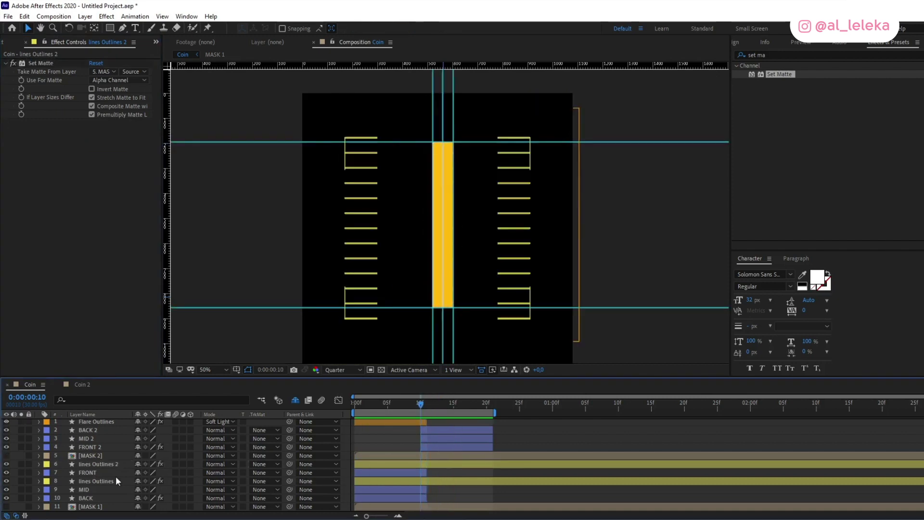
pyautogui.moveTo(91, 464); pyautogui.dragTo(100, 438)
pyautogui.click(408, 405)
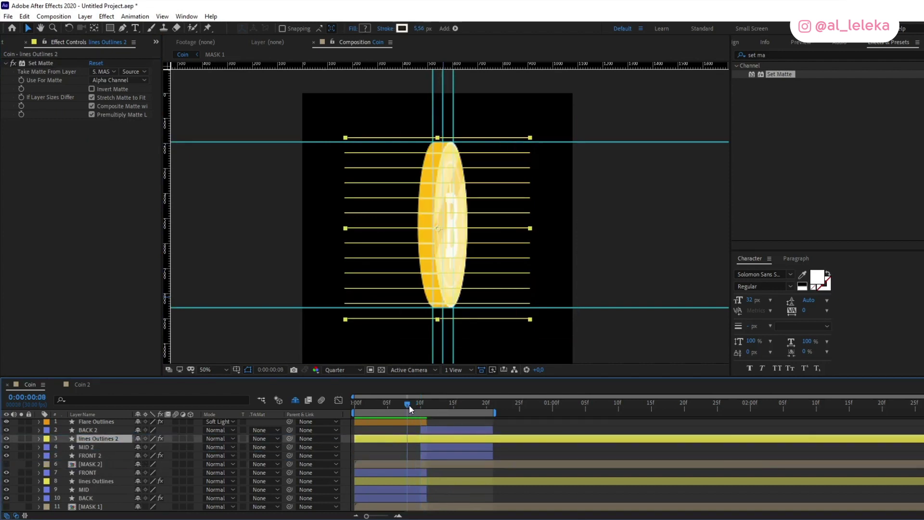
pyautogui.click(402, 446)
pyautogui.press('space')
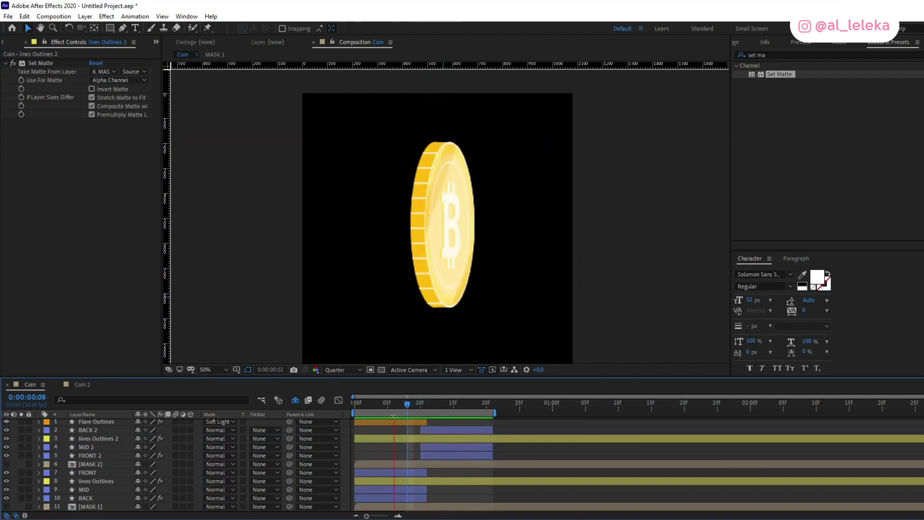
pyautogui.click(420, 404)
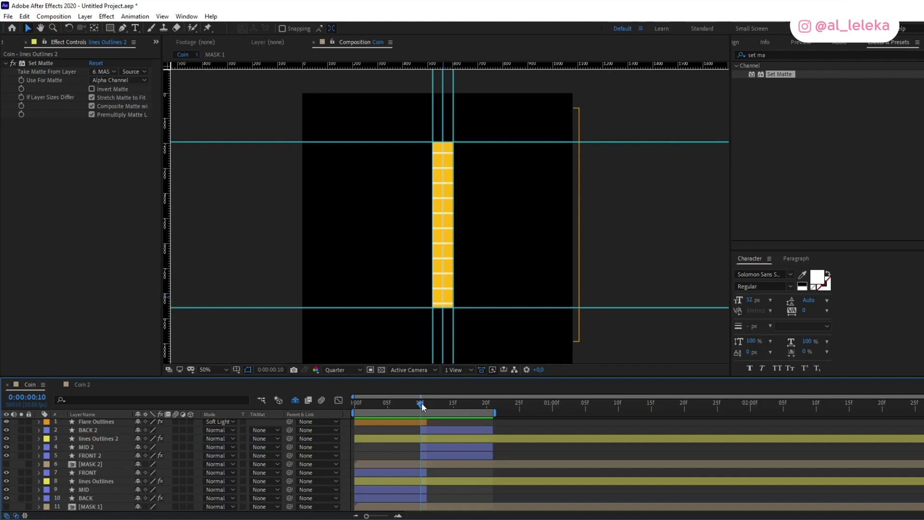
pyautogui.moveTo(423, 407); pyautogui.dragTo(384, 410)
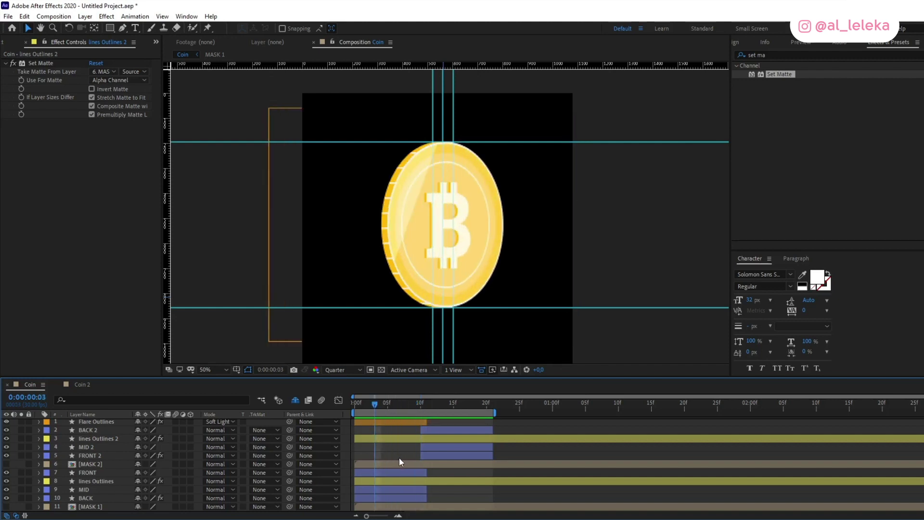
pyautogui.click(414, 188)
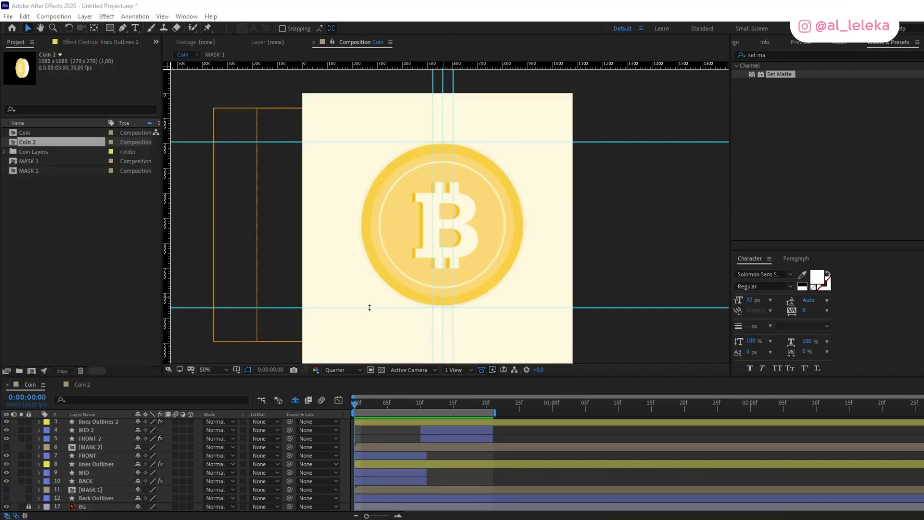
# Step: Create a new composition from the Coin composition
pyautogui.click(105, 259)
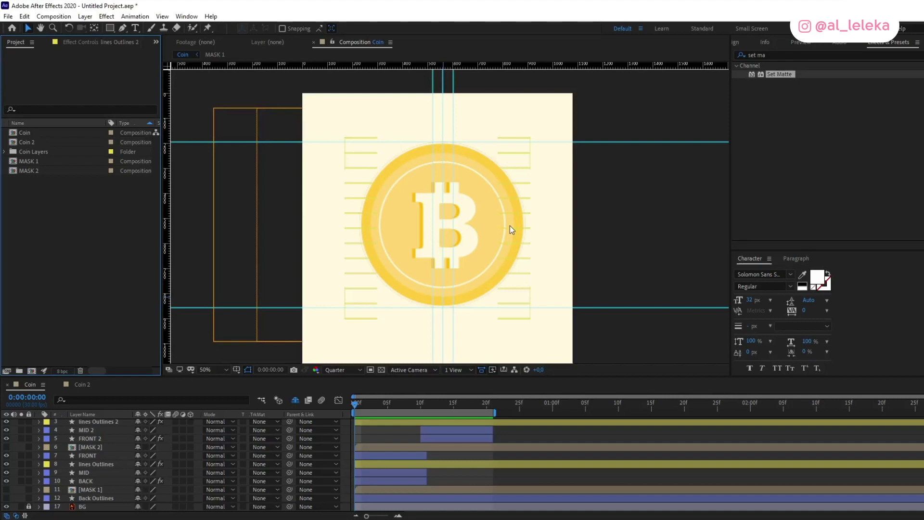
pyautogui.click(26, 134)
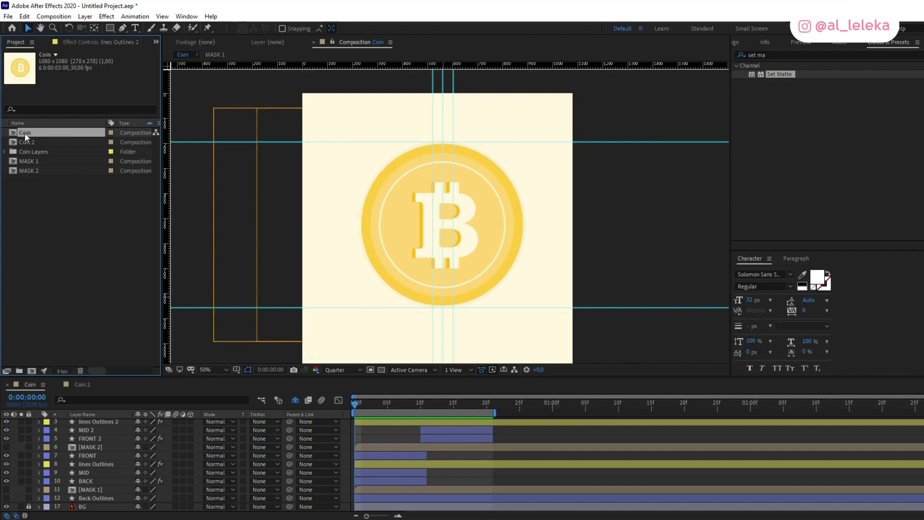
pyautogui.moveTo(24, 133); pyautogui.dragTo(32, 372)
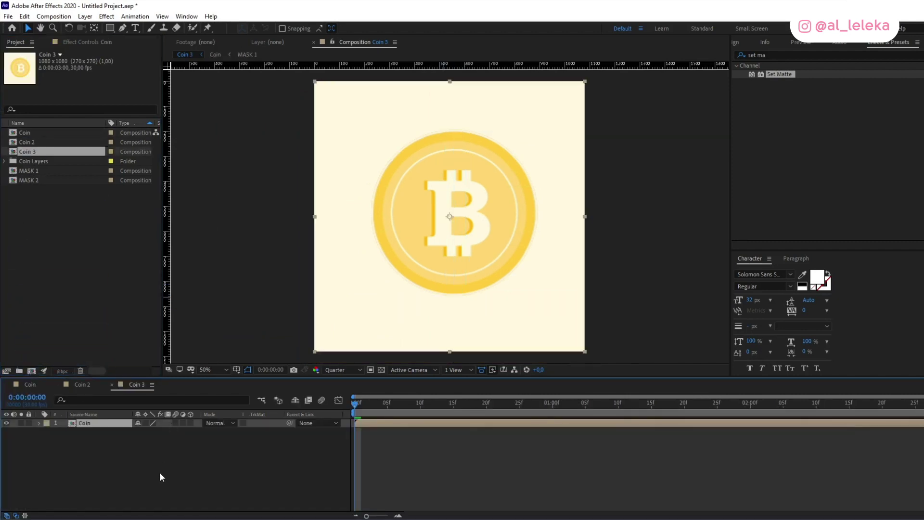
# Step: Enable time remapping on the Coin layer, add a keyframe at 0:00:00:20 and remove the end keyframe at 0:00:03:00
pyautogui.rightClick(91, 424)
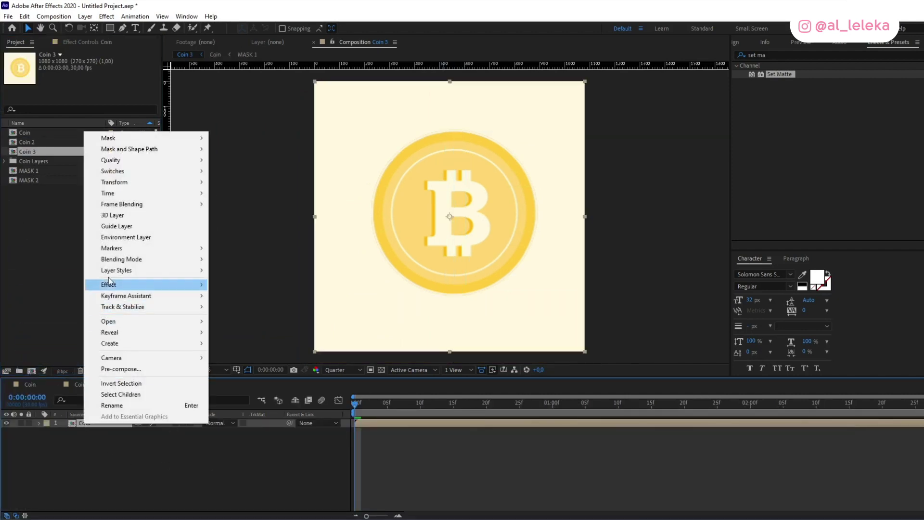
pyautogui.moveTo(121, 191)
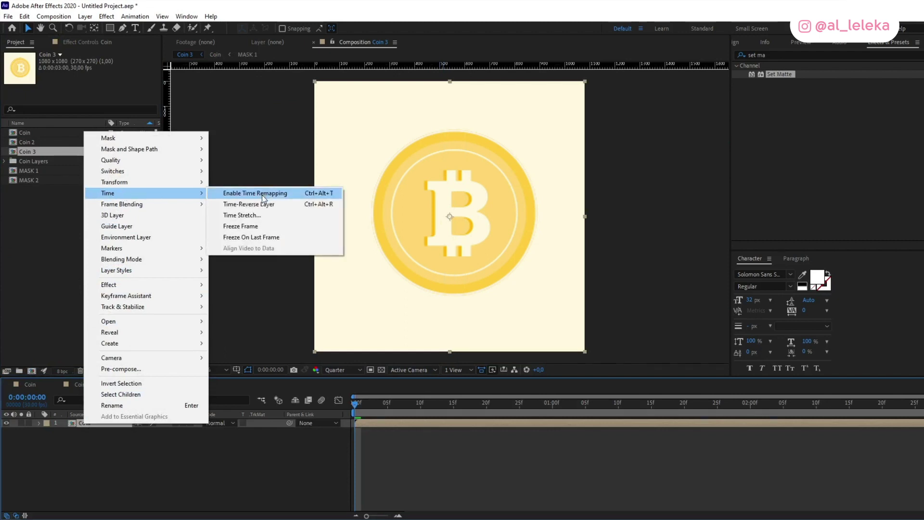
pyautogui.click(262, 195)
pyautogui.moveTo(383, 403); pyautogui.dragTo(487, 409)
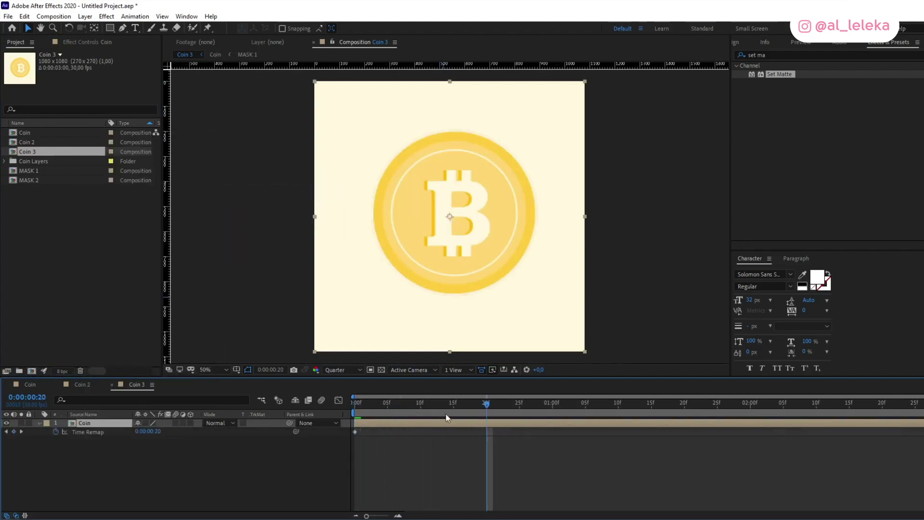
pyautogui.click(14, 432)
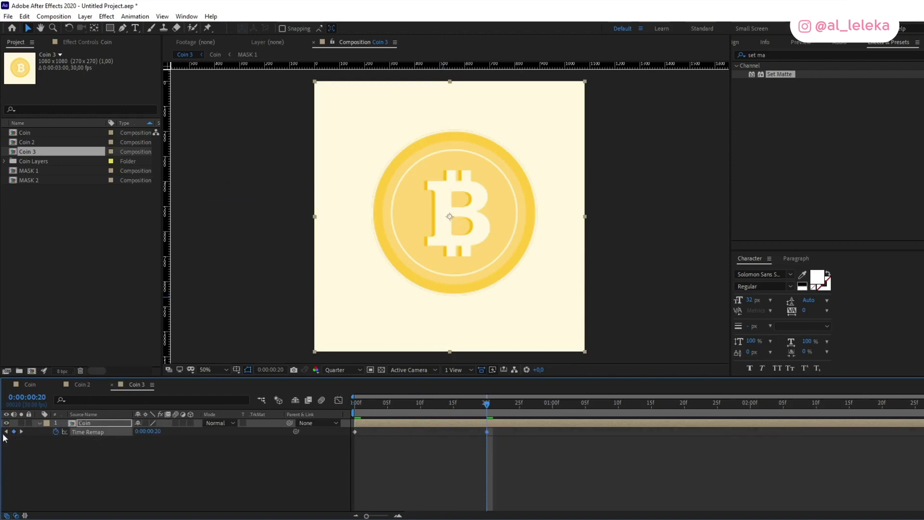
pyautogui.click(22, 432)
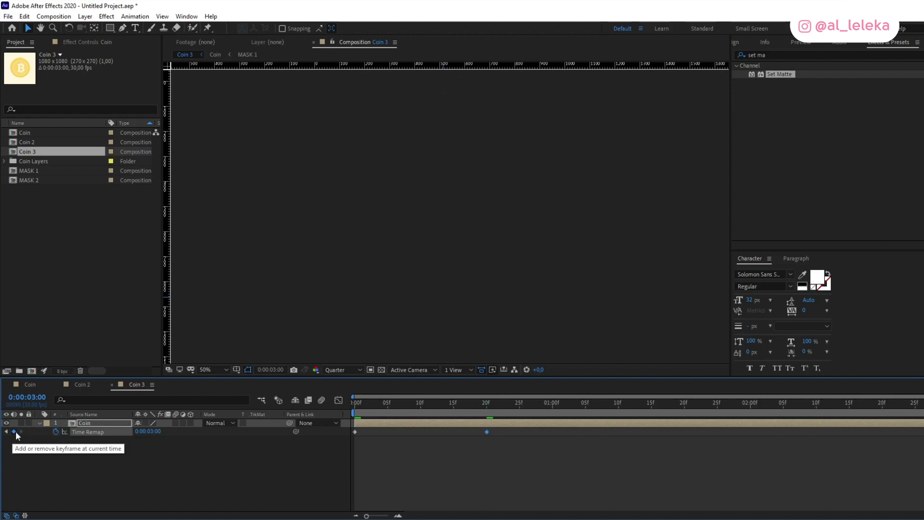
pyautogui.click(6, 432)
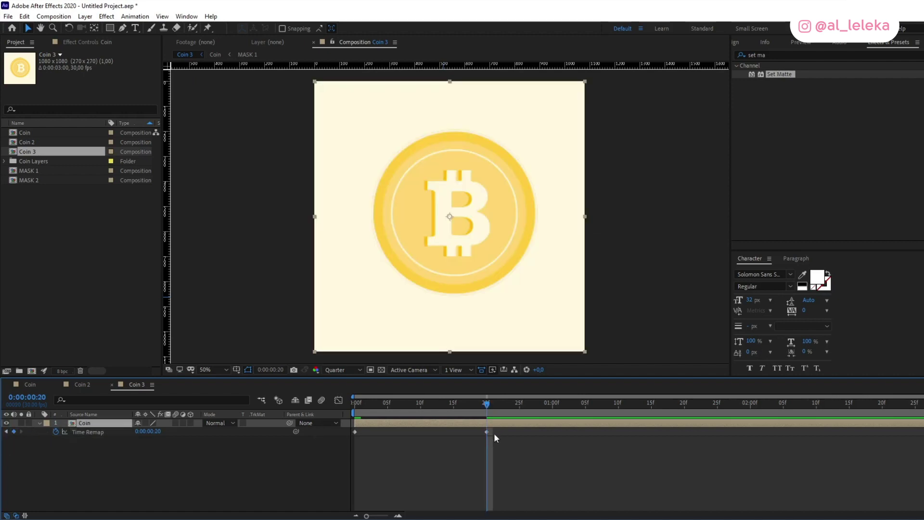
# Step: Easy-ease both Time Remap keyframes and lengthen their influence handles so the speed graph peaks sharply midway
pyautogui.moveTo(495, 456); pyautogui.dragTo(343, 411)
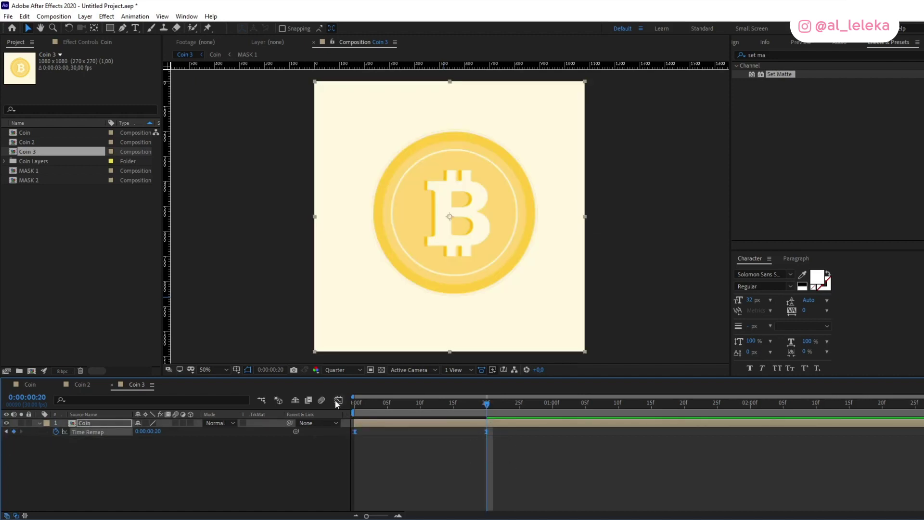
pyautogui.click(339, 400)
pyautogui.click(355, 490)
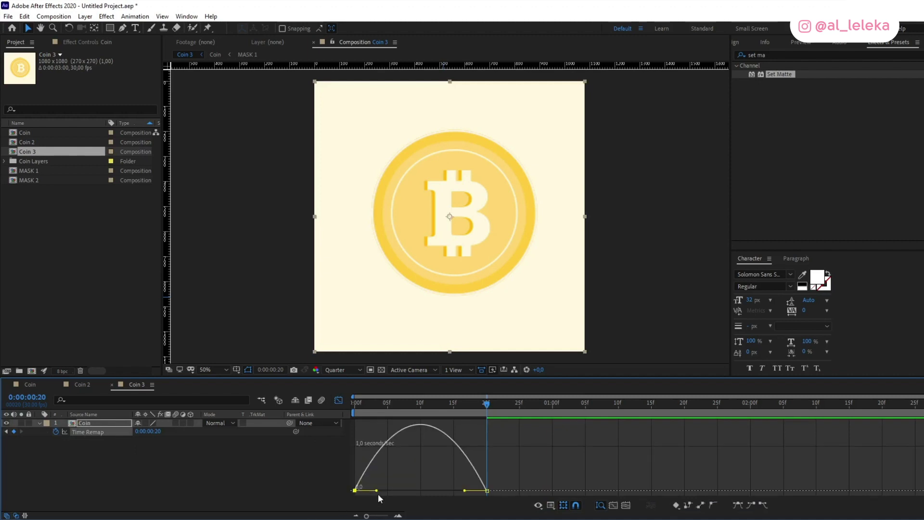
pyautogui.moveTo(377, 491); pyautogui.dragTo(398, 490)
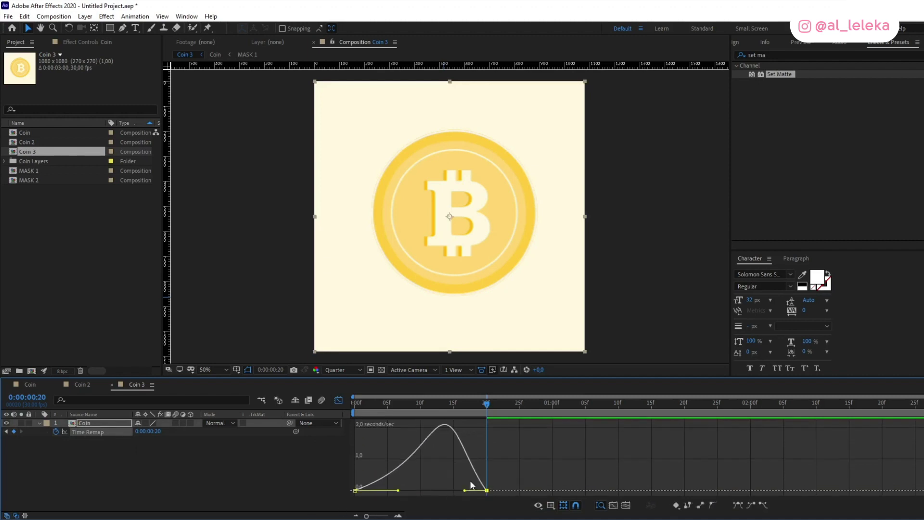
pyautogui.moveTo(464, 491); pyautogui.dragTo(444, 490)
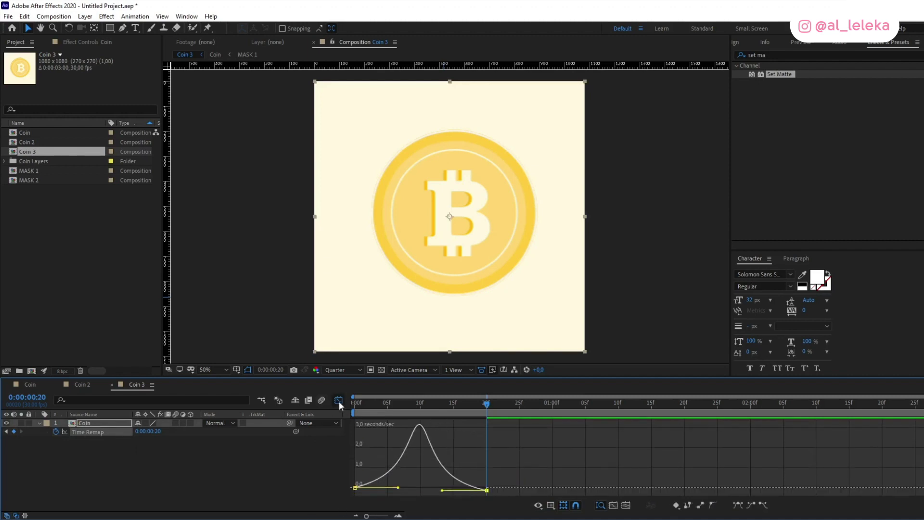
pyautogui.click(339, 400)
# Step: Copy the first Time Remap keyframe and paste it at 0:00:01:10
pyautogui.moveTo(506, 402); pyautogui.dragTo(617, 412)
pyautogui.moveTo(364, 444); pyautogui.dragTo(341, 420)
pyautogui.hotkey('ctrl', 'c')
pyautogui.hotkey('ctrl', 'v')
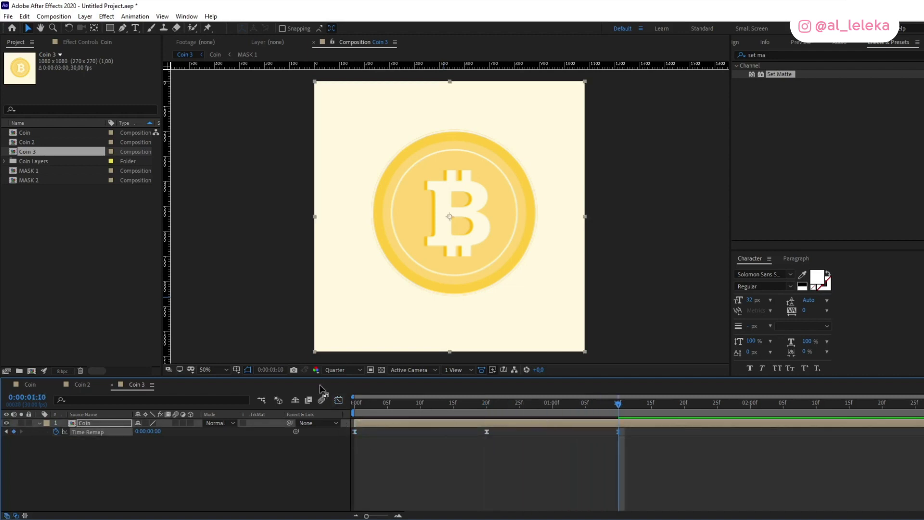
# Step: Easy-ease the middle Time Remap keyframe and lengthen the speed handles of the middle and last keyframes for smooth forward and reverse motion
pyautogui.click(339, 400)
pyautogui.moveTo(599, 470); pyautogui.dragTo(561, 469)
pyautogui.moveTo(506, 448)
pyautogui.mouseDown()
pyautogui.moveTo(446, 486)
pyautogui.moveTo(520, 451)
pyautogui.mouseUp()
pyautogui.press('F9')
pyautogui.click(502, 451)
pyautogui.moveTo(464, 452); pyautogui.dragTo(454, 451)
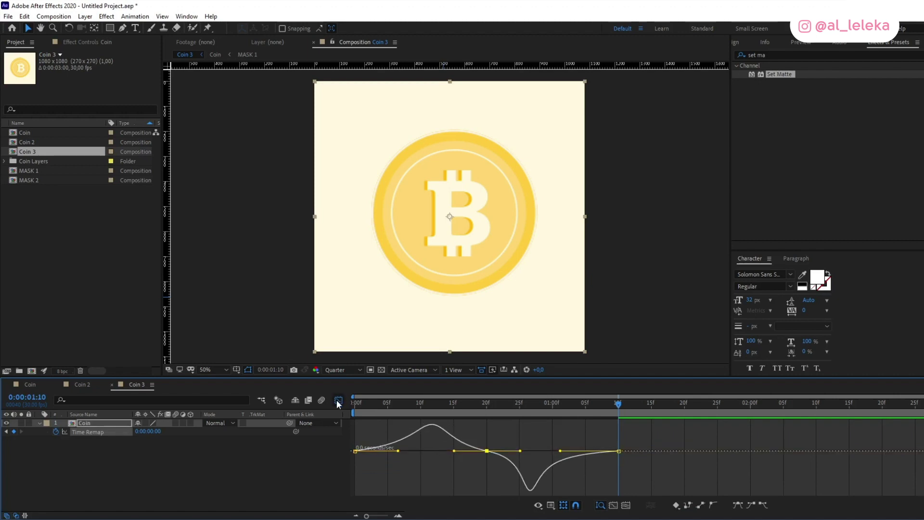
pyautogui.click(339, 400)
# Step: Move the middle Time Remap keyframe to 0:00:01:00 and the last one to 0:00:02:00
pyautogui.moveTo(625, 429); pyautogui.dragTo(464, 448)
pyautogui.hotkey('alt', 'shift', 'Right')
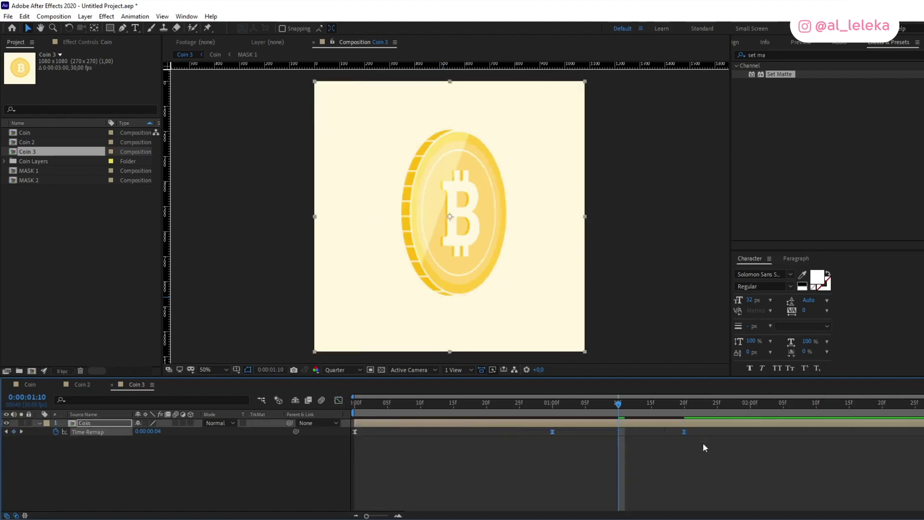
pyautogui.hotkey('alt', 'shift', 'Right')
# Step: End the work area at 0:00:02:00 and preview the looping coin rotation
pyautogui.click(745, 404)
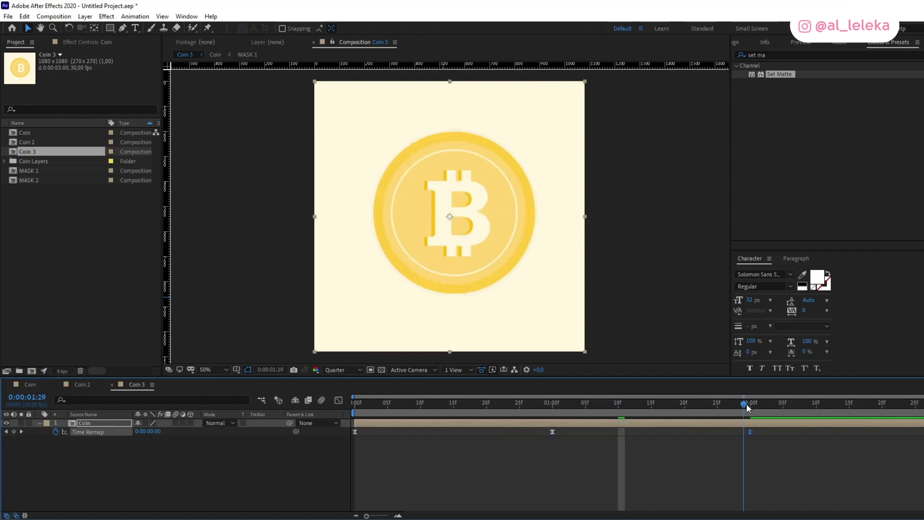
pyautogui.press('pagedown')
pyautogui.press('n')
pyautogui.press('space')
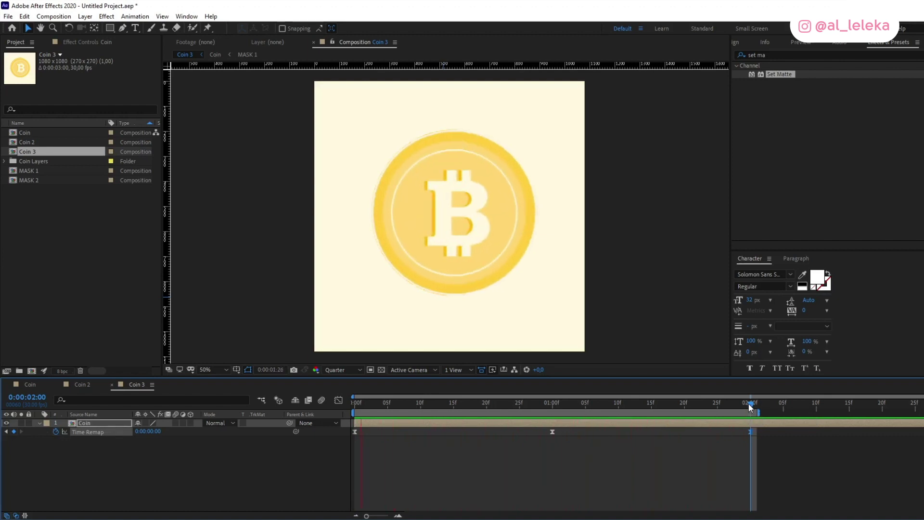
pyautogui.press('space')
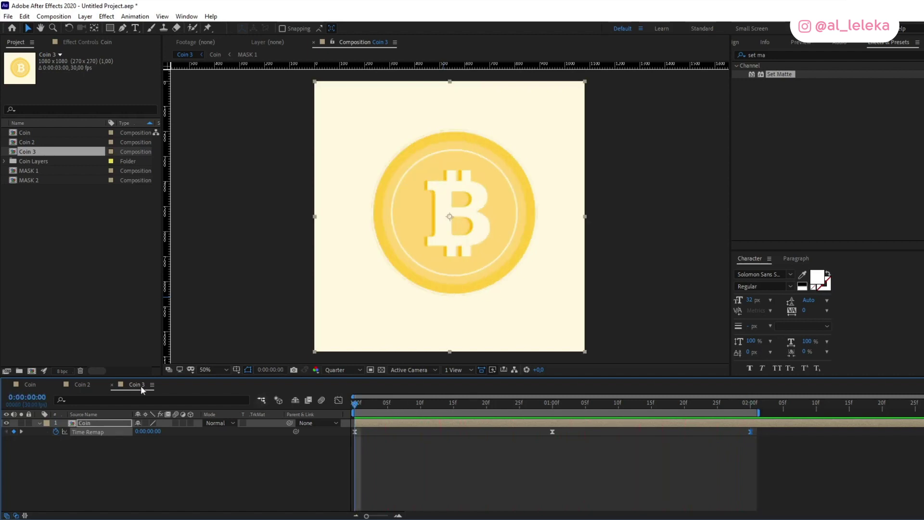
# Step: Check the end of the rotation in the Coin composition against the 0:00:01:00 keyframe in Coin 3 and preview the loop
pyautogui.click(30, 384)
pyautogui.moveTo(366, 411); pyautogui.dragTo(498, 423)
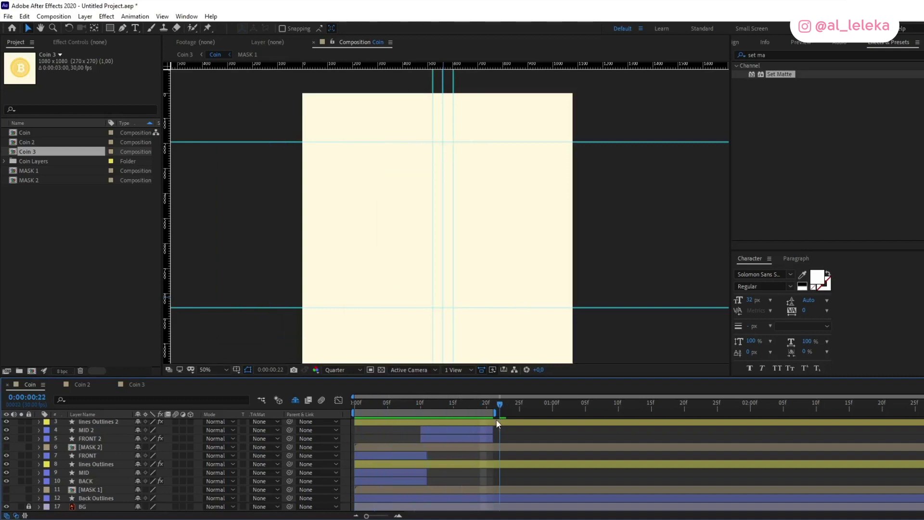
pyautogui.click(137, 384)
pyautogui.click(552, 409)
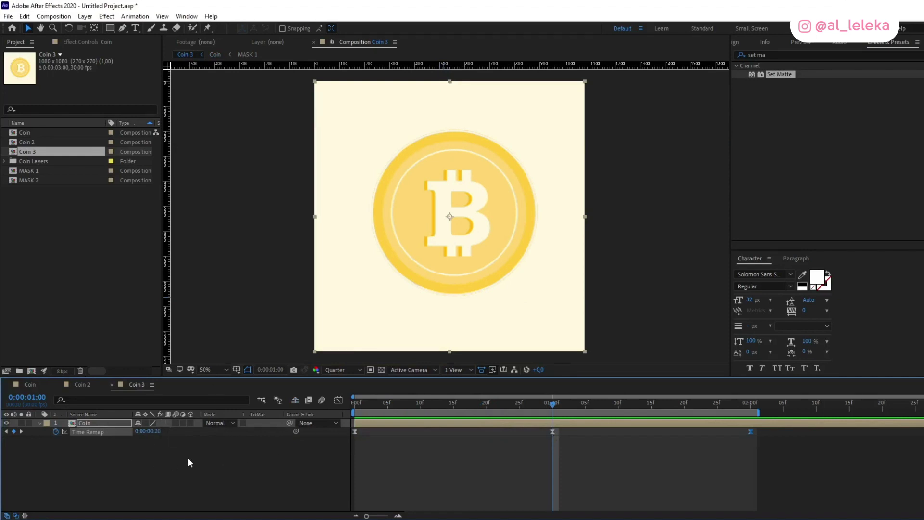
pyautogui.press('Home')
pyautogui.press('space')
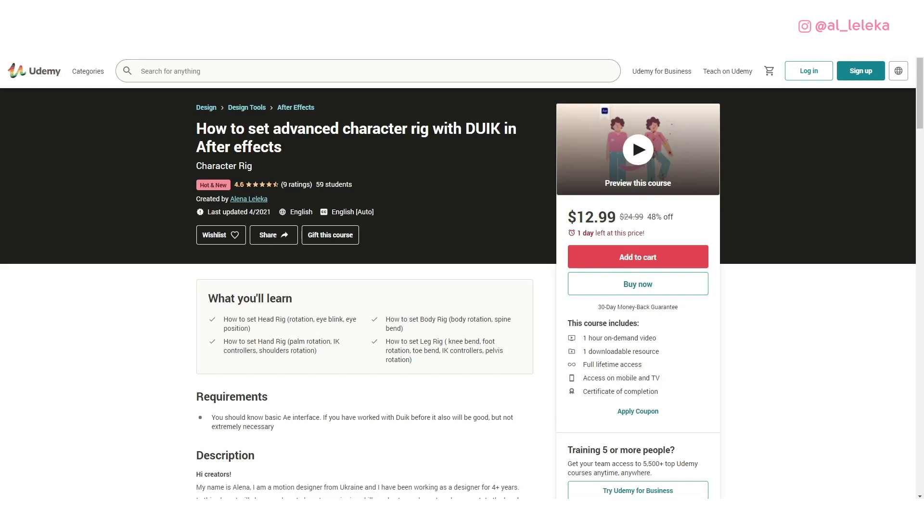
# Step: Switch to the Udemy page of the DUIK character rig course and review its rating, description, lecture list and instructor details
pyautogui.moveTo(196, 128); pyautogui.dragTo(292, 149)
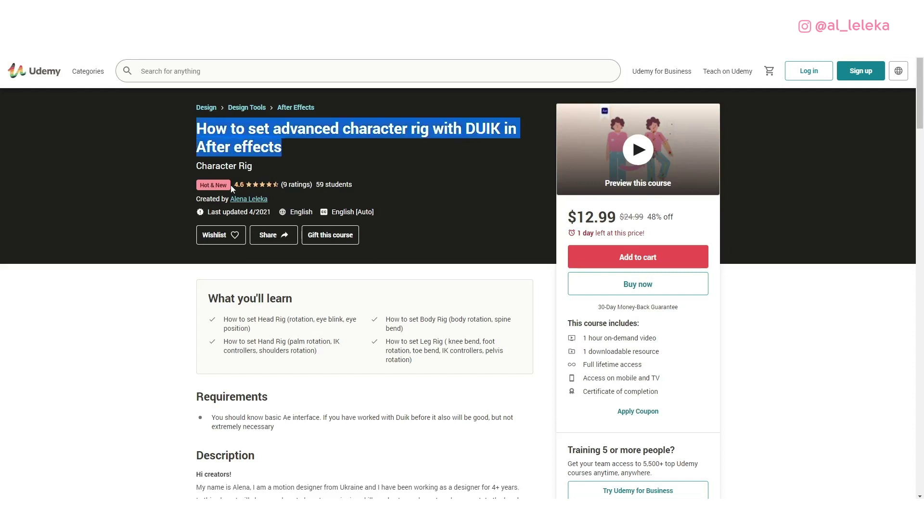
pyautogui.click(249, 186)
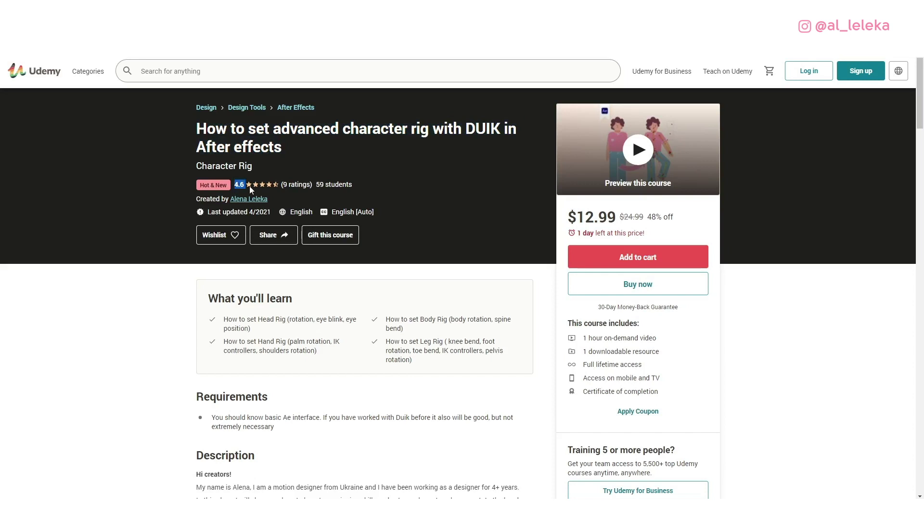
pyautogui.click(151, 321)
pyautogui.scroll(-4, 152, 322)
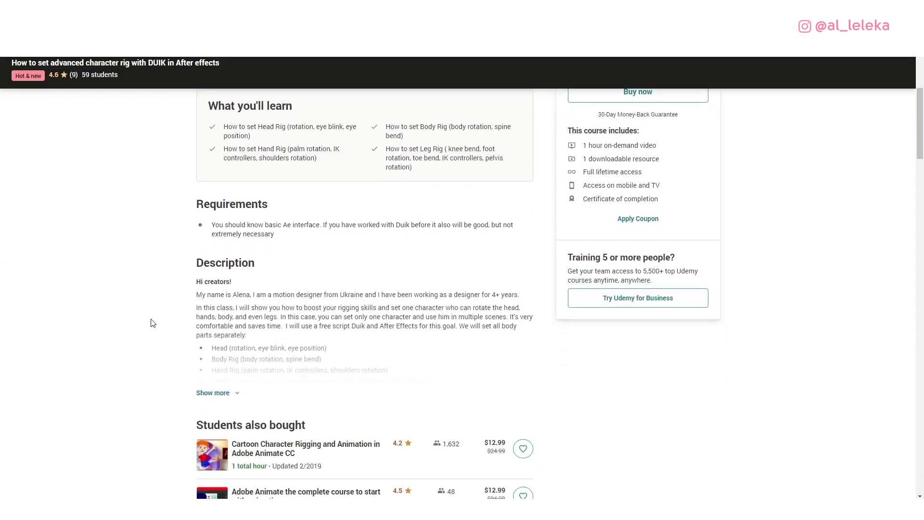
pyautogui.scroll(-7, 152, 322)
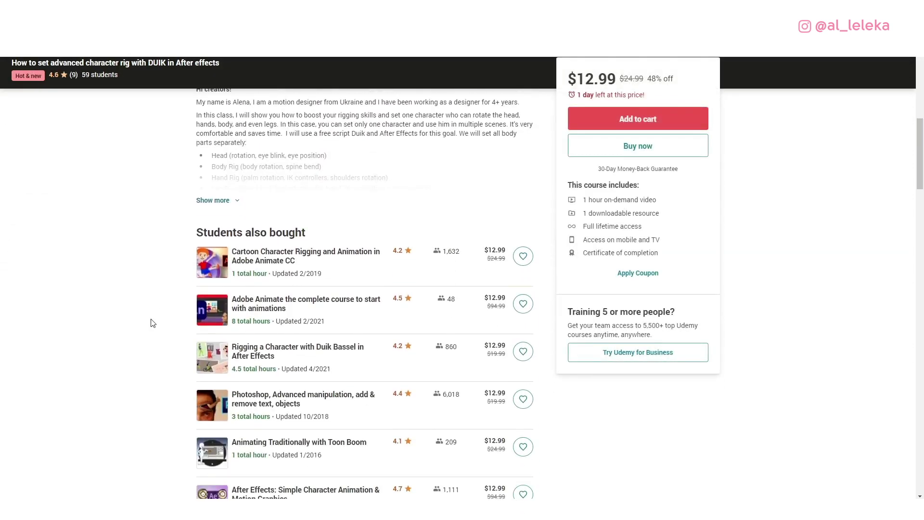
pyautogui.scroll(-5, 152, 323)
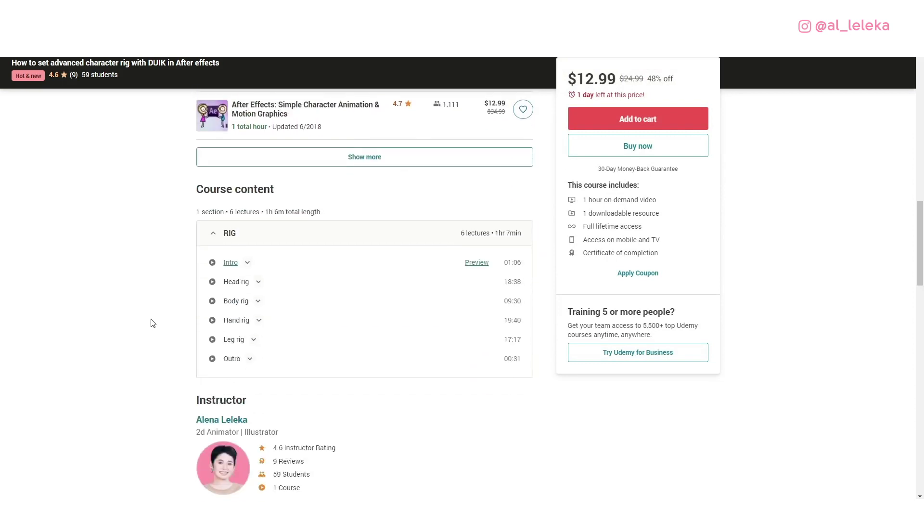
pyautogui.scroll(-2, 154, 321)
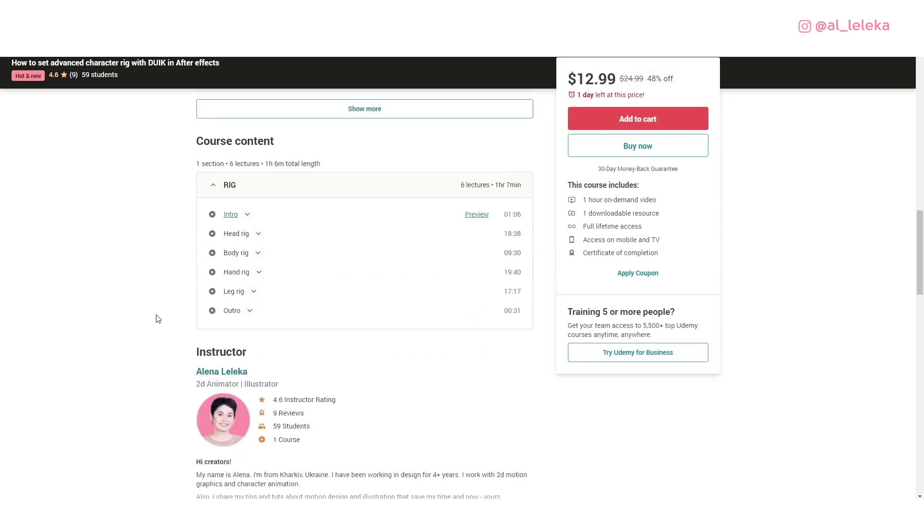
pyautogui.scroll(-2, 156, 319)
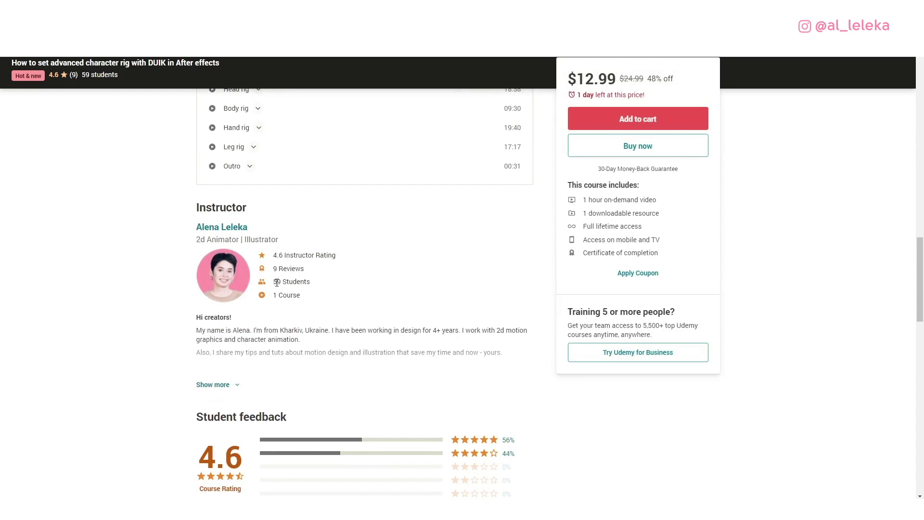
pyautogui.moveTo(273, 282); pyautogui.dragTo(320, 285)
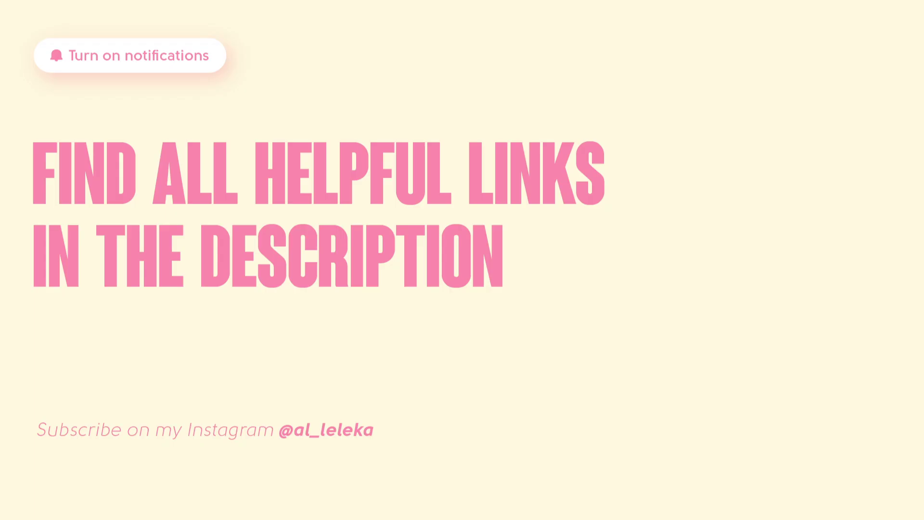